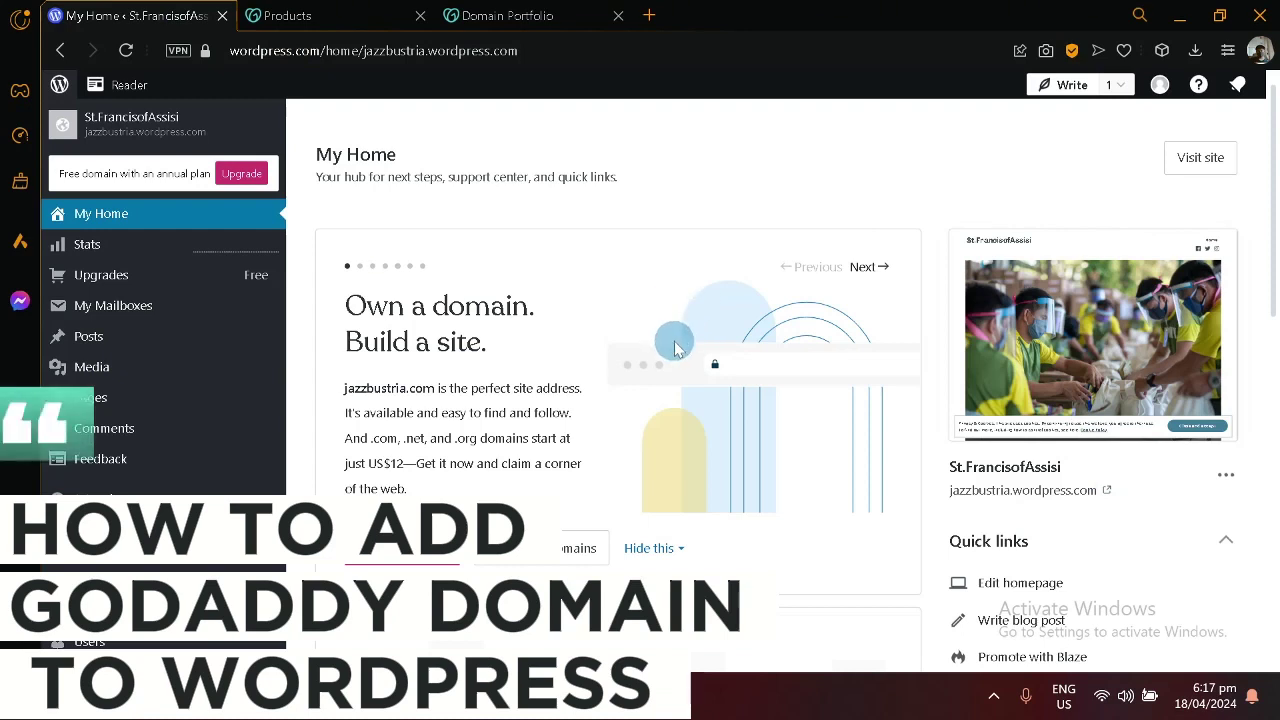
Look through the WordPress site's My Home dashboard, including its cards, help resources and quick links.
{"action": "scroll", "coordinate": [557, 320], "scroll_direction": "down", "scroll_amount": 8}
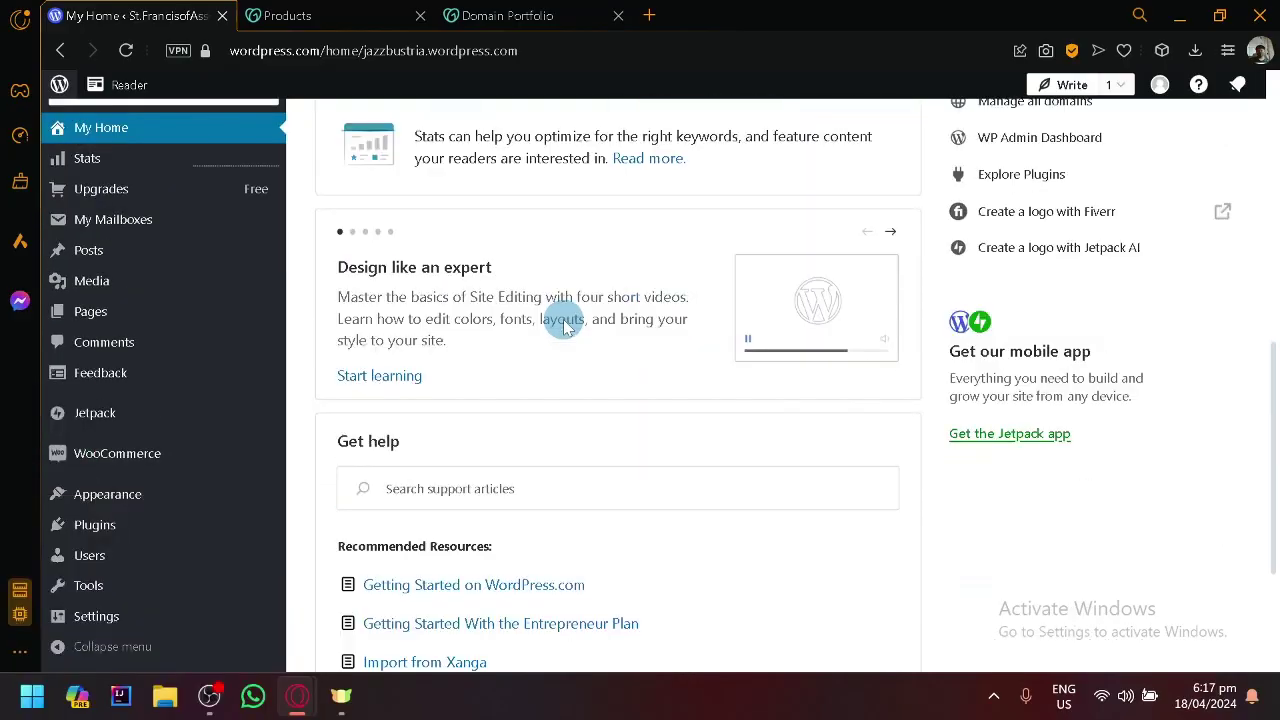
{"action": "scroll", "coordinate": [563, 326], "scroll_direction": "up", "scroll_amount": 10}
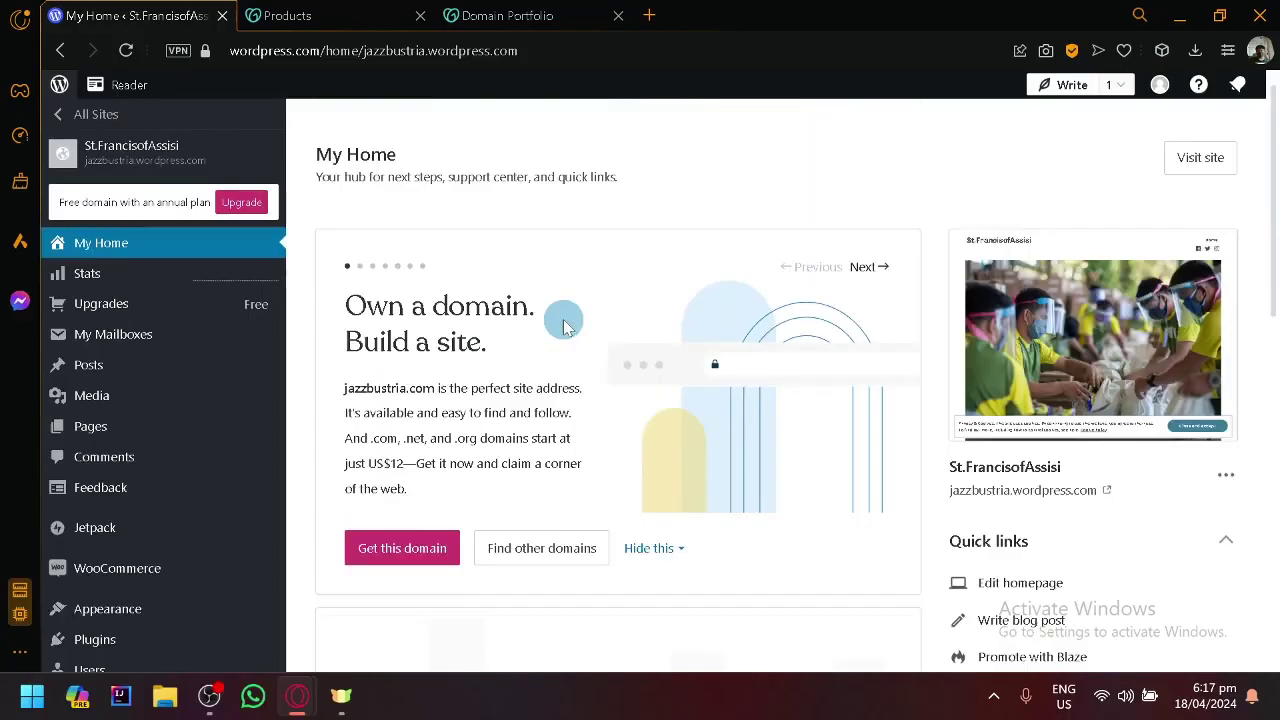
{"action": "scroll", "coordinate": [563, 326], "scroll_direction": "down", "scroll_amount": 8}
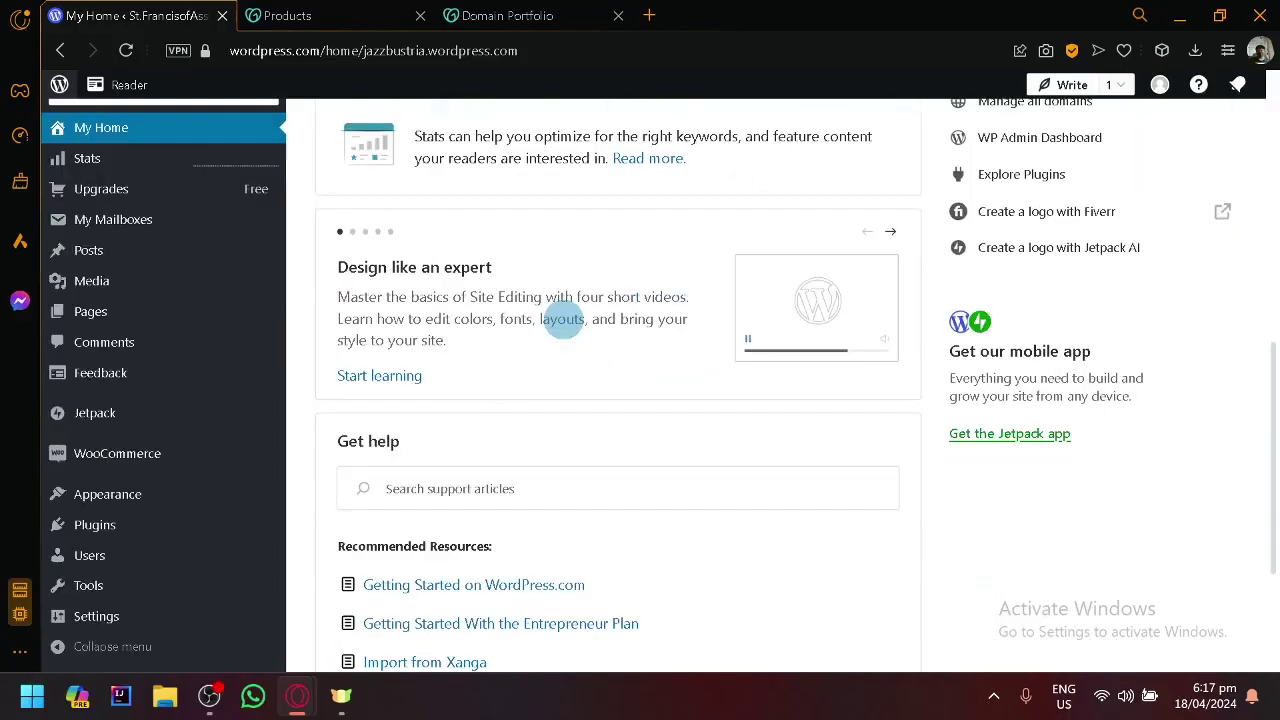
{"action": "scroll", "coordinate": [563, 320], "scroll_direction": "down", "scroll_amount": 3}
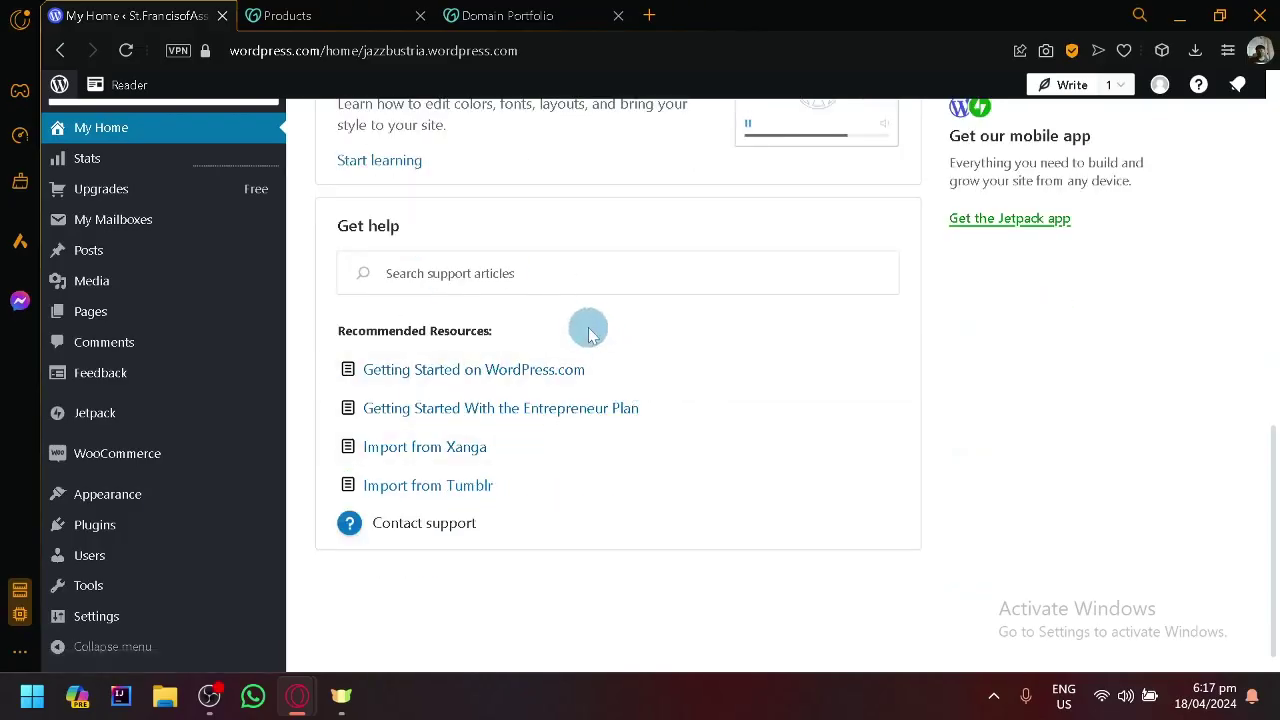
{"action": "scroll", "coordinate": [589, 334], "scroll_direction": "up", "scroll_amount": 1}
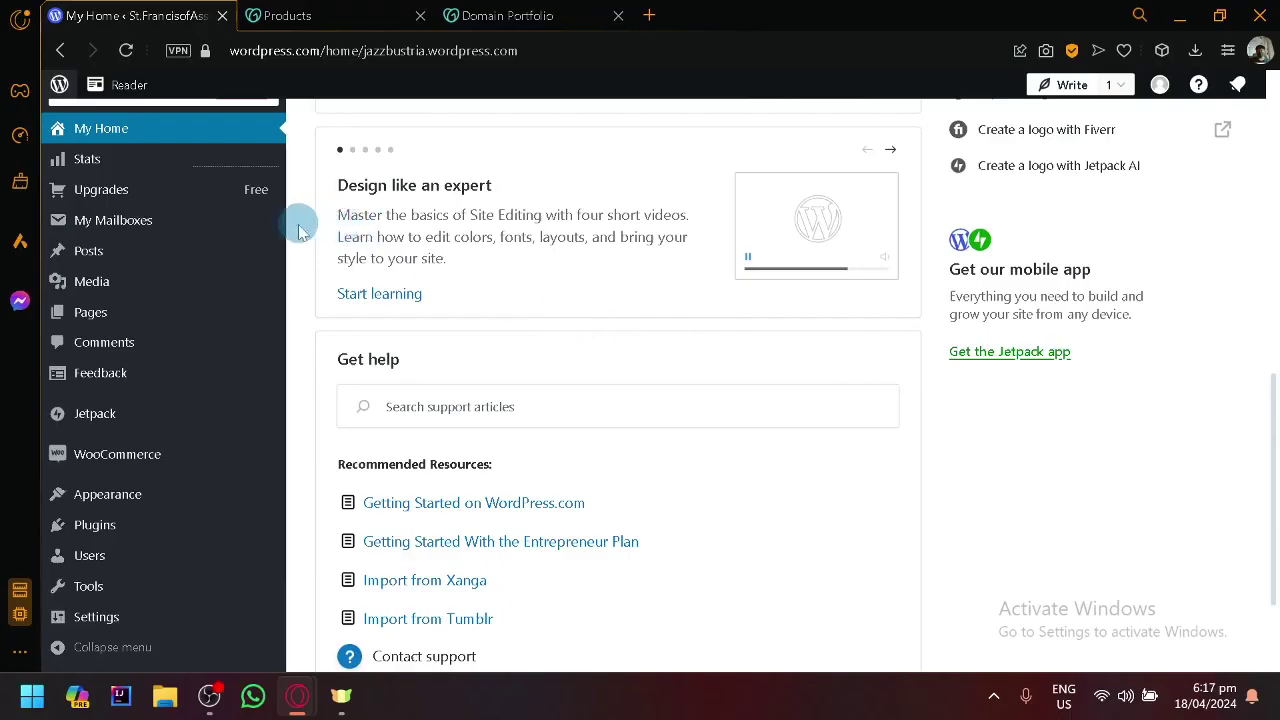
{"action": "scroll", "coordinate": [165, 425], "scroll_direction": "up", "scroll_amount": 4}
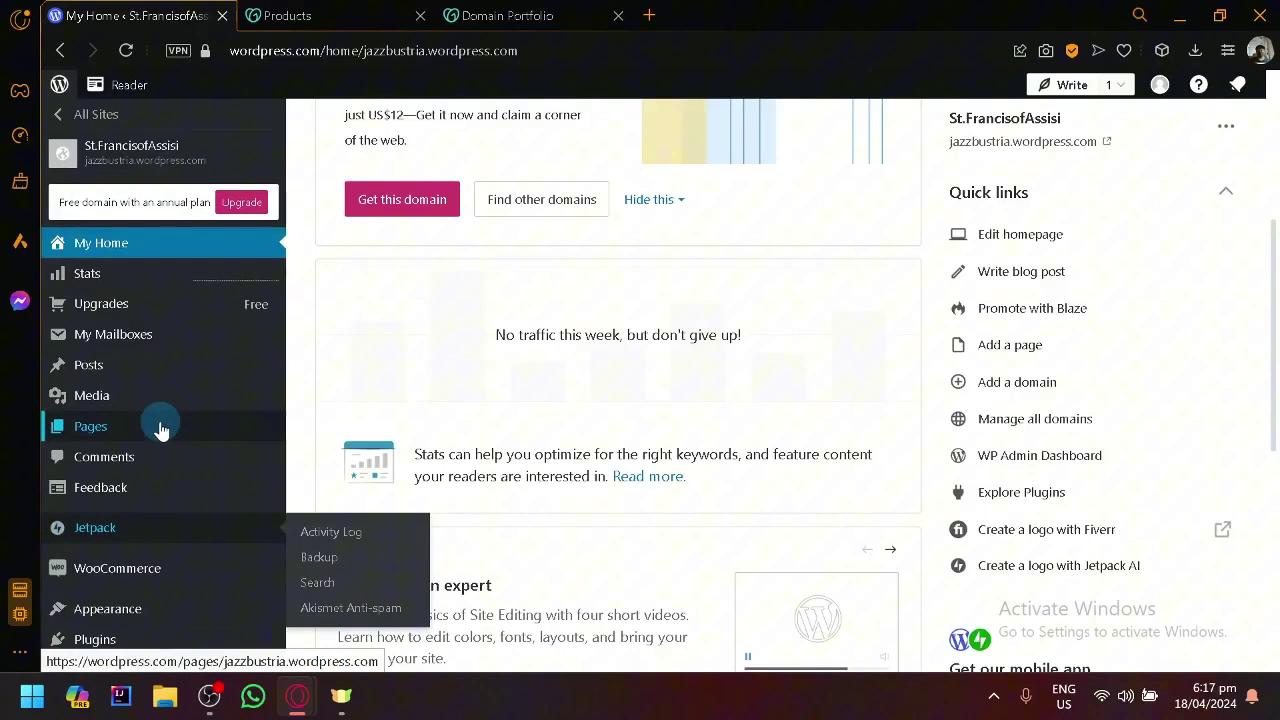
{"action": "scroll", "coordinate": [175, 345], "scroll_direction": "down", "scroll_amount": 4}
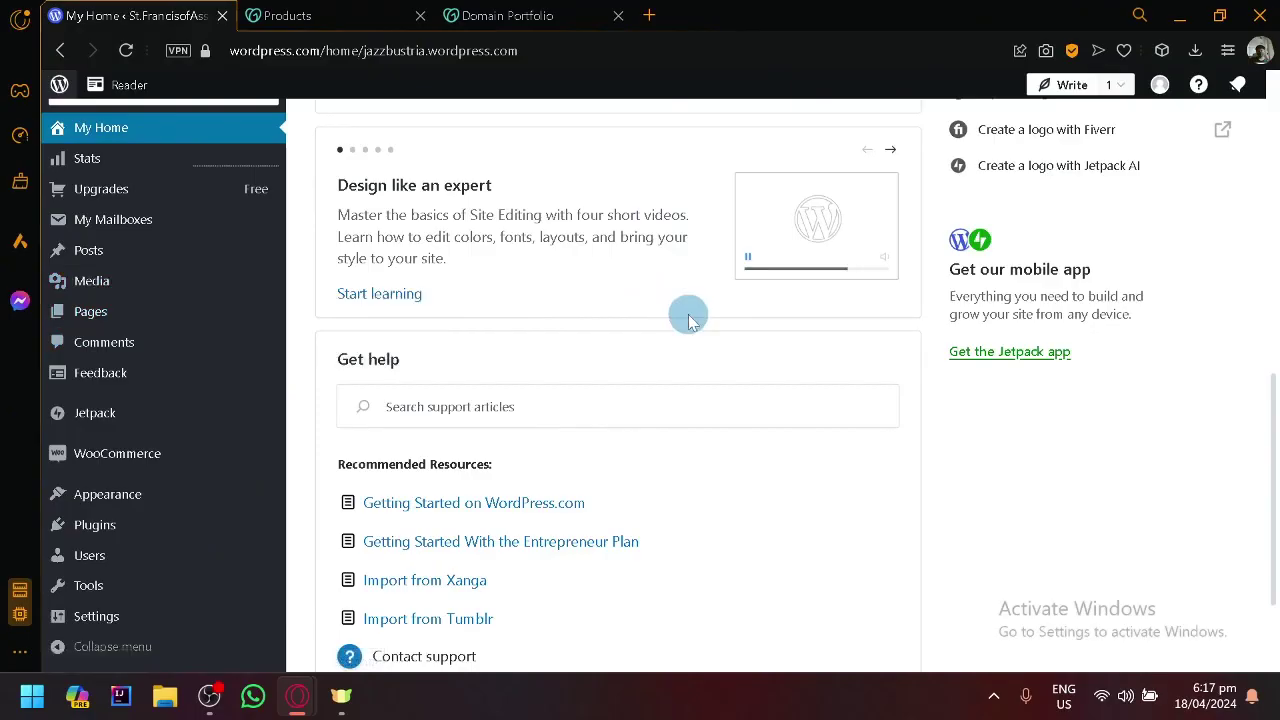
{"action": "scroll", "coordinate": [688, 320], "scroll_direction": "up", "scroll_amount": 4}
{"action": "scroll", "coordinate": [686, 318], "scroll_direction": "down", "scroll_amount": 2}
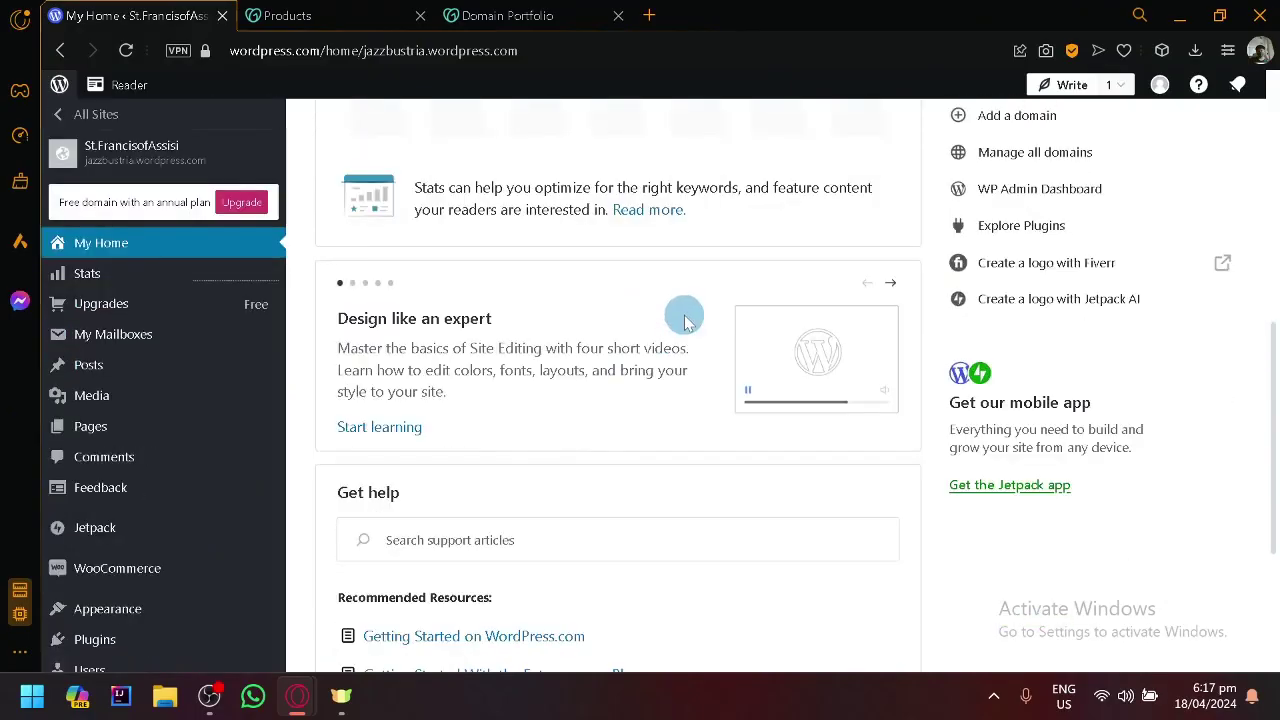
{"action": "scroll", "coordinate": [686, 318], "scroll_direction": "up", "scroll_amount": 1}
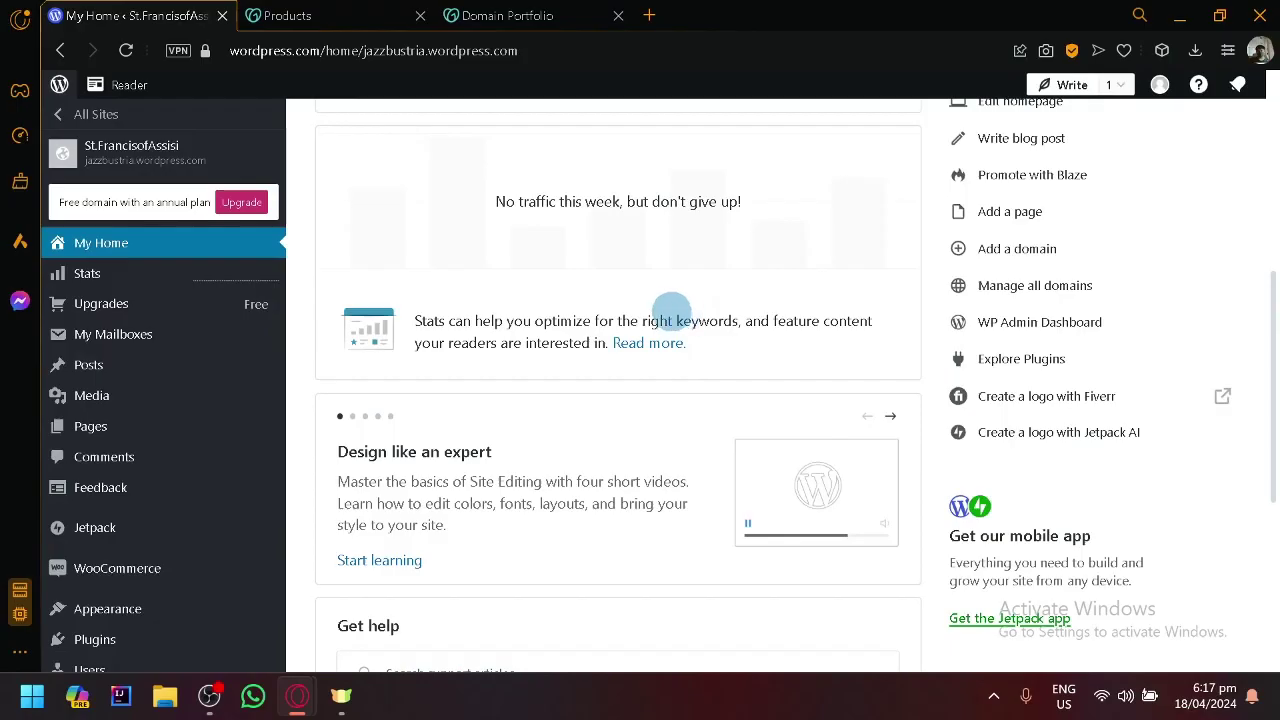
{"action": "scroll", "coordinate": [672, 308], "scroll_direction": "up", "scroll_amount": 1}
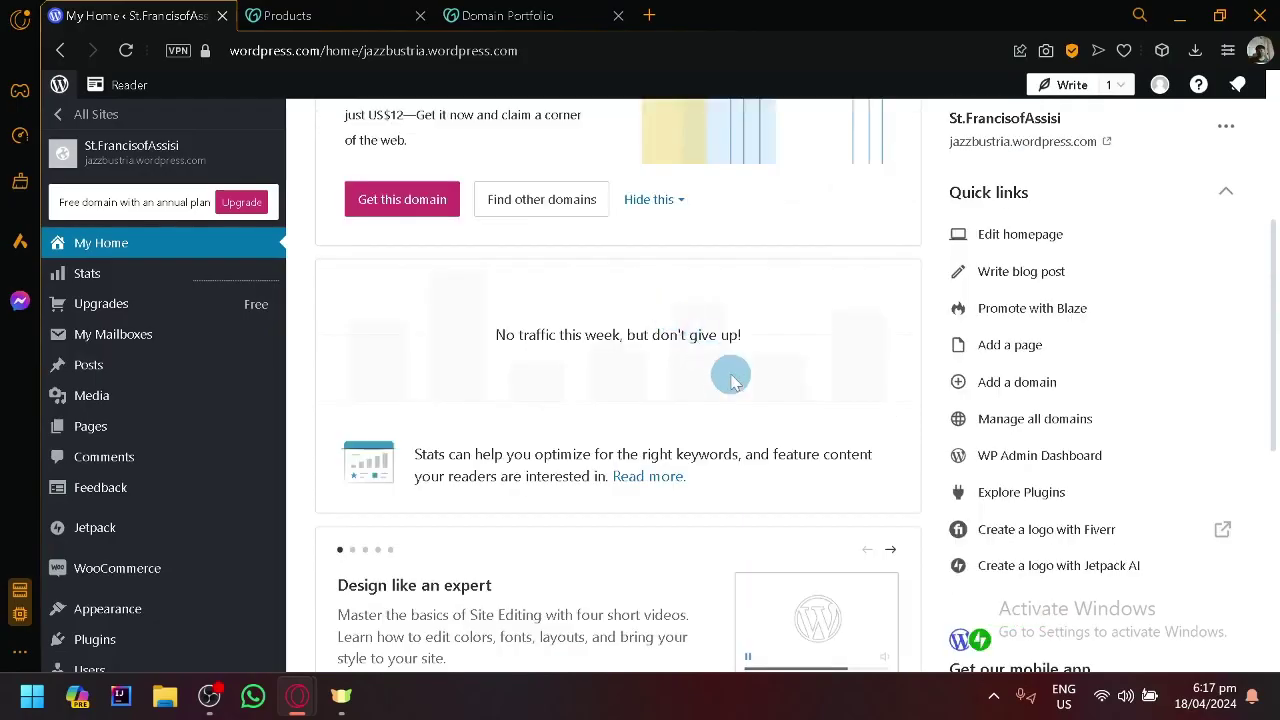
{"action": "scroll", "coordinate": [729, 380], "scroll_direction": "down", "scroll_amount": 1}
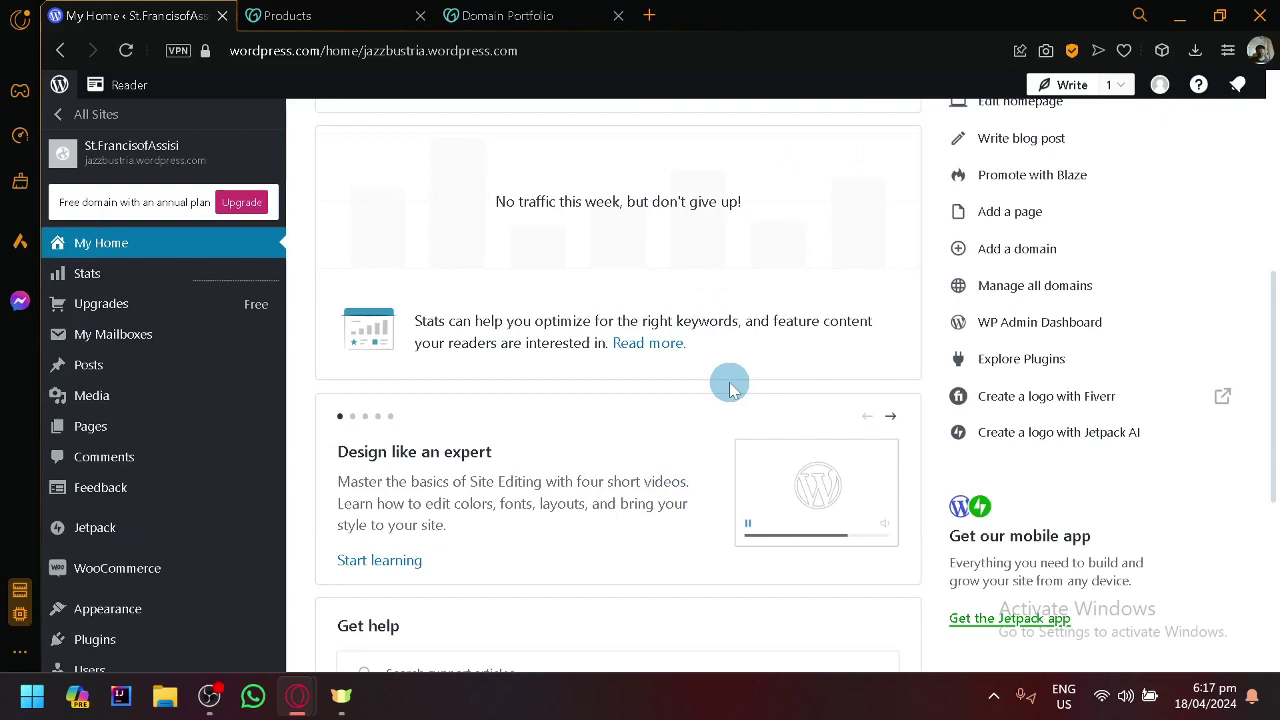
{"action": "scroll", "coordinate": [730, 388], "scroll_direction": "up", "scroll_amount": 1}
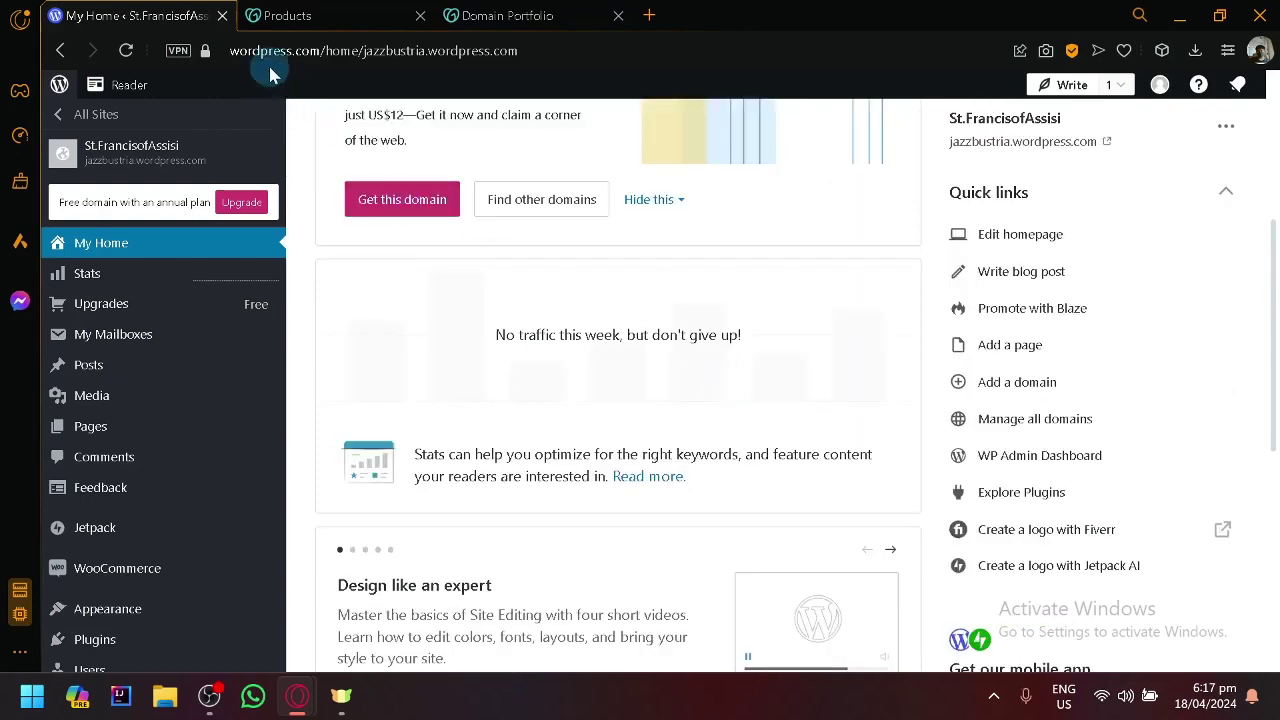
{"action": "left_click", "coordinate": [318, 50]}
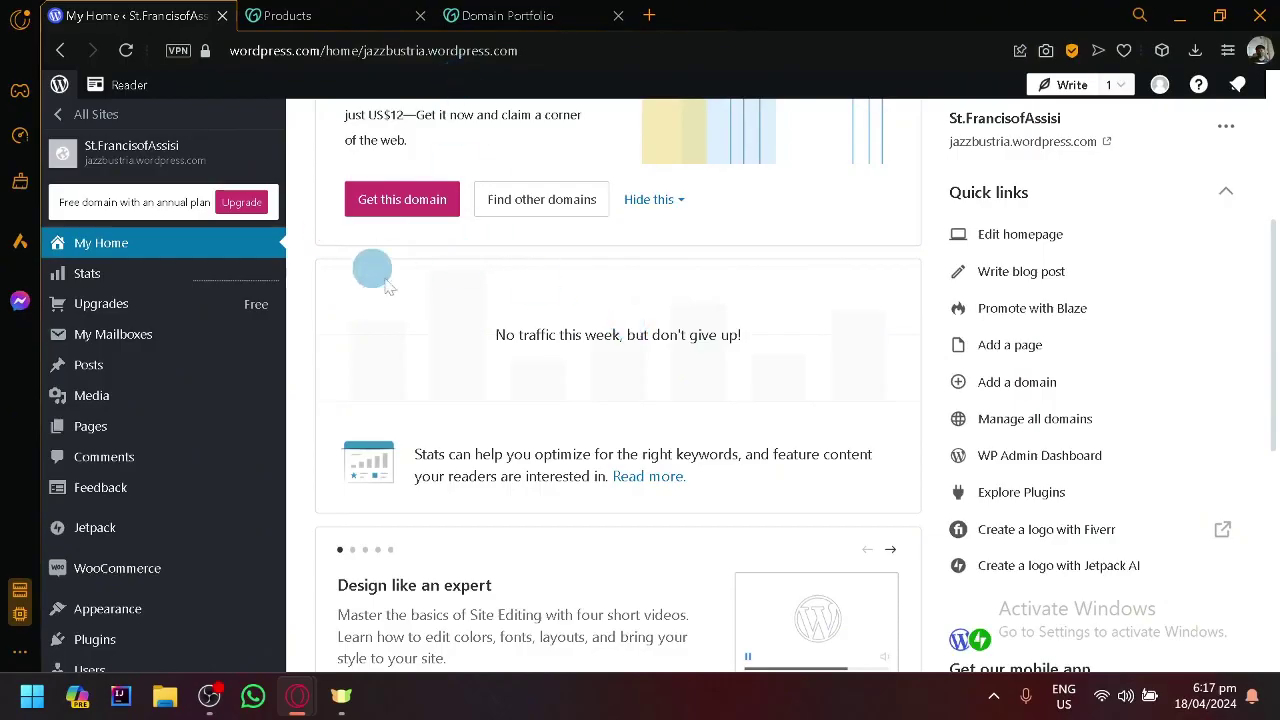
View the live St.FrancisofAssisi site, highlight the wordpress.com part of its address, and close the site.
{"action": "scroll", "coordinate": [910, 470], "scroll_direction": "up", "scroll_amount": 4}
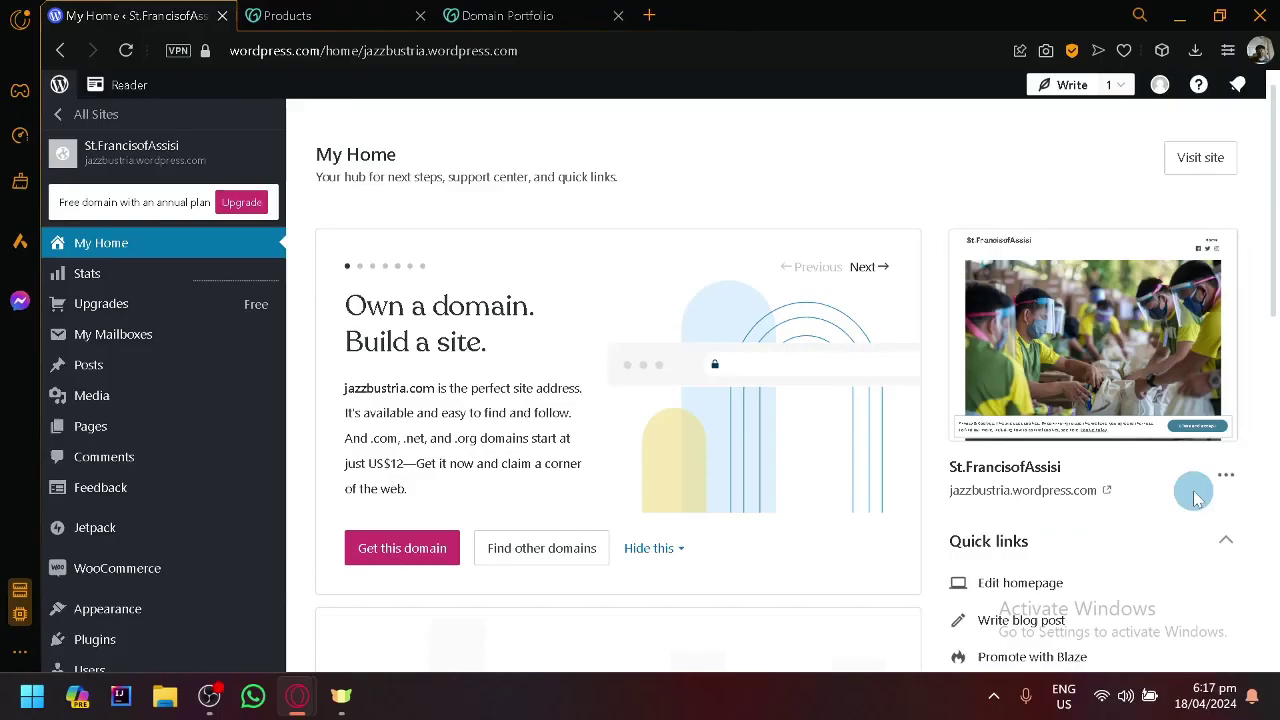
{"action": "left_click", "coordinate": [1104, 495]}
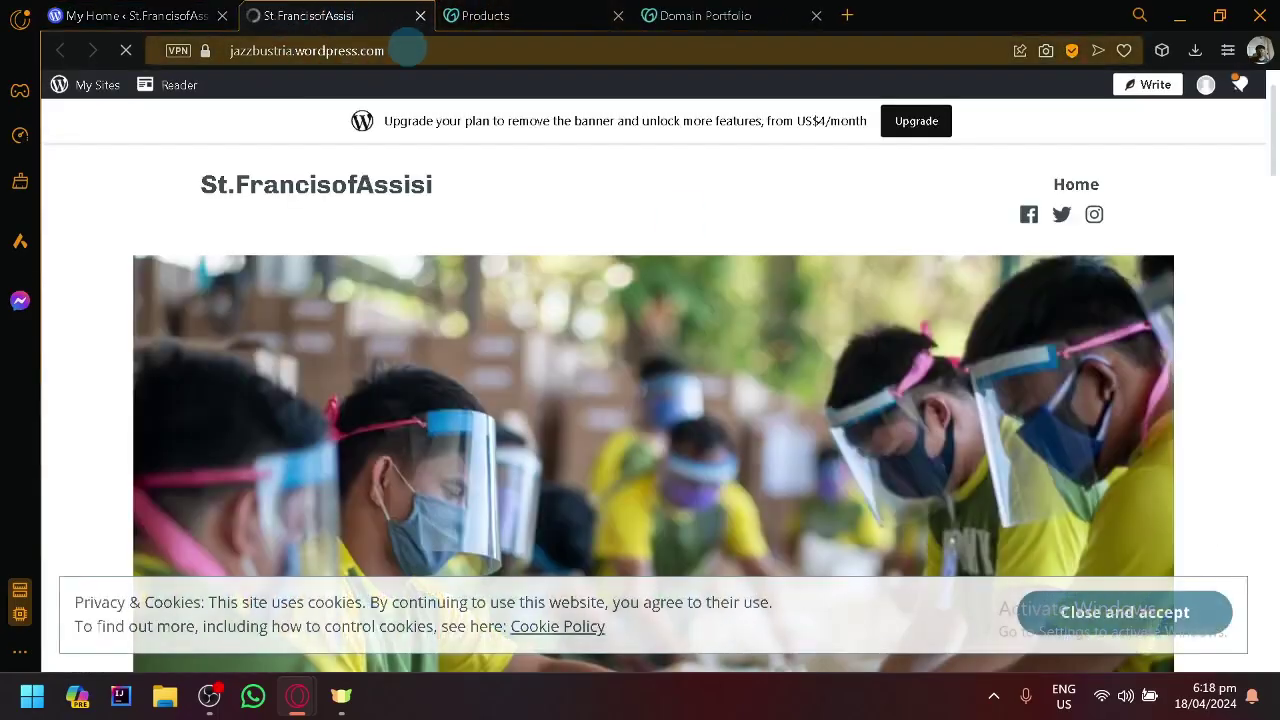
{"action": "left_click_drag", "start_coordinate": [386, 50], "coordinate": [306, 52]}
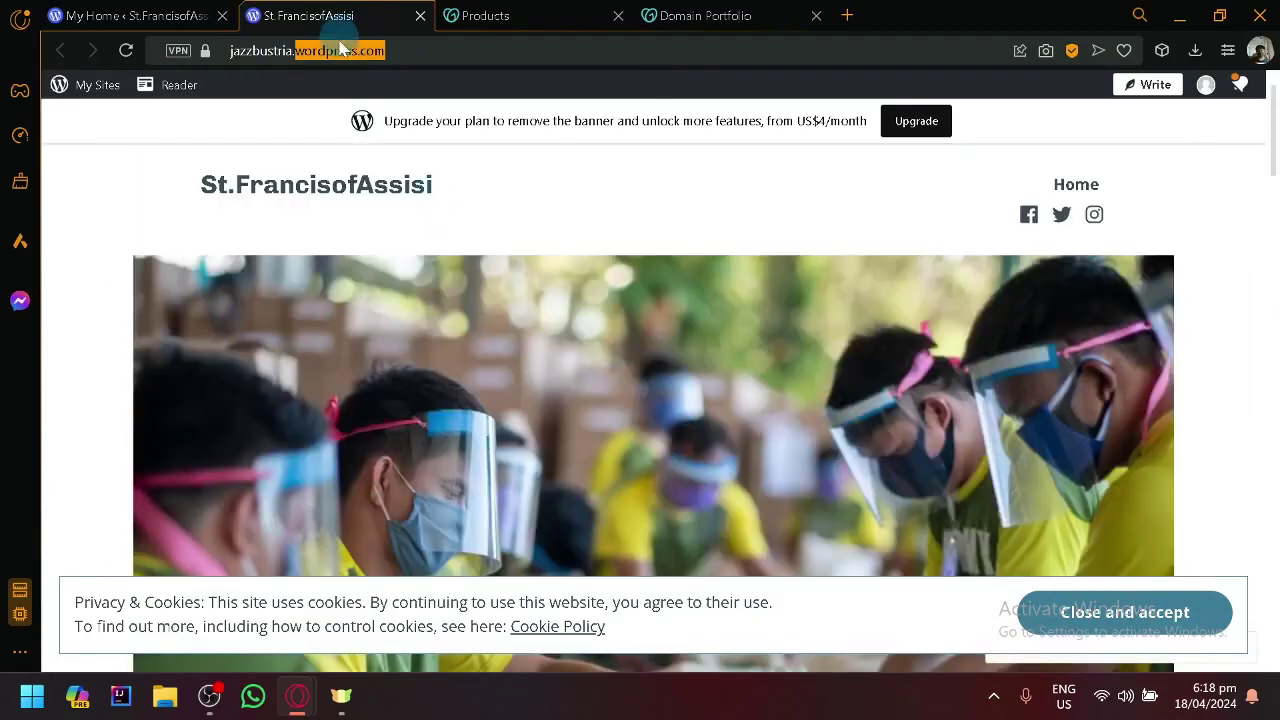
{"action": "left_click", "coordinate": [146, 15]}
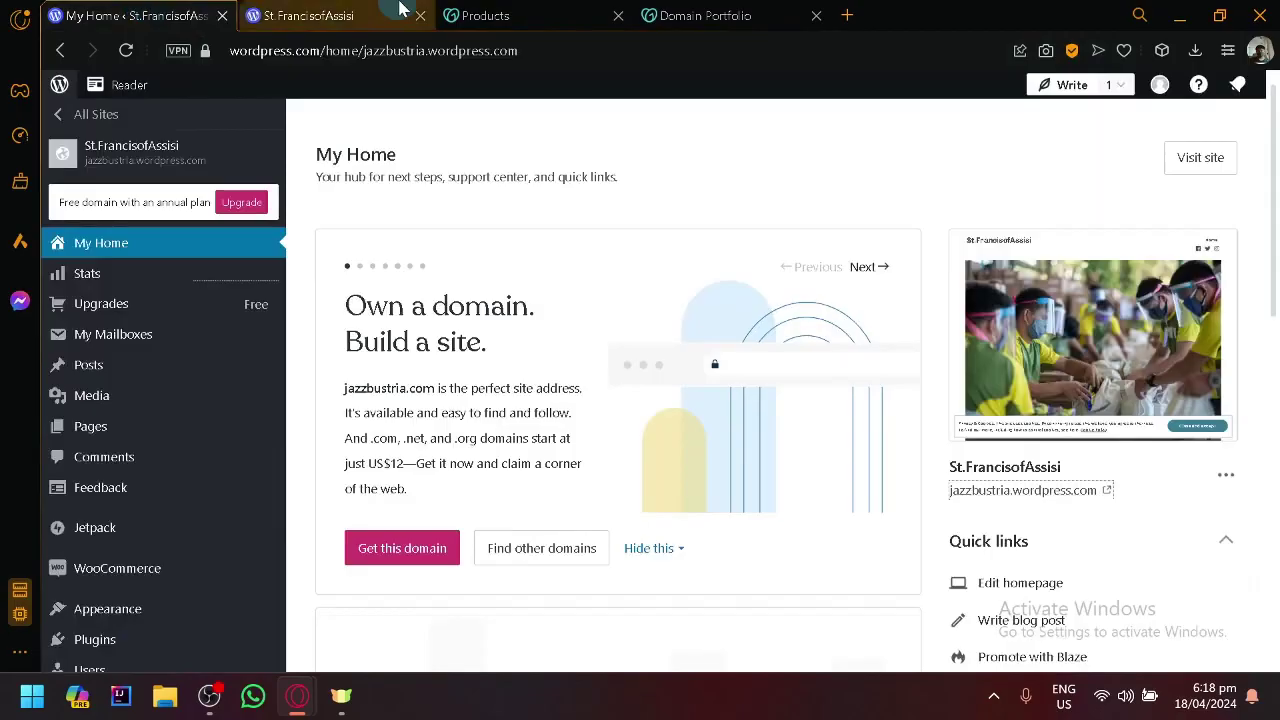
{"action": "left_click", "coordinate": [330, 15]}
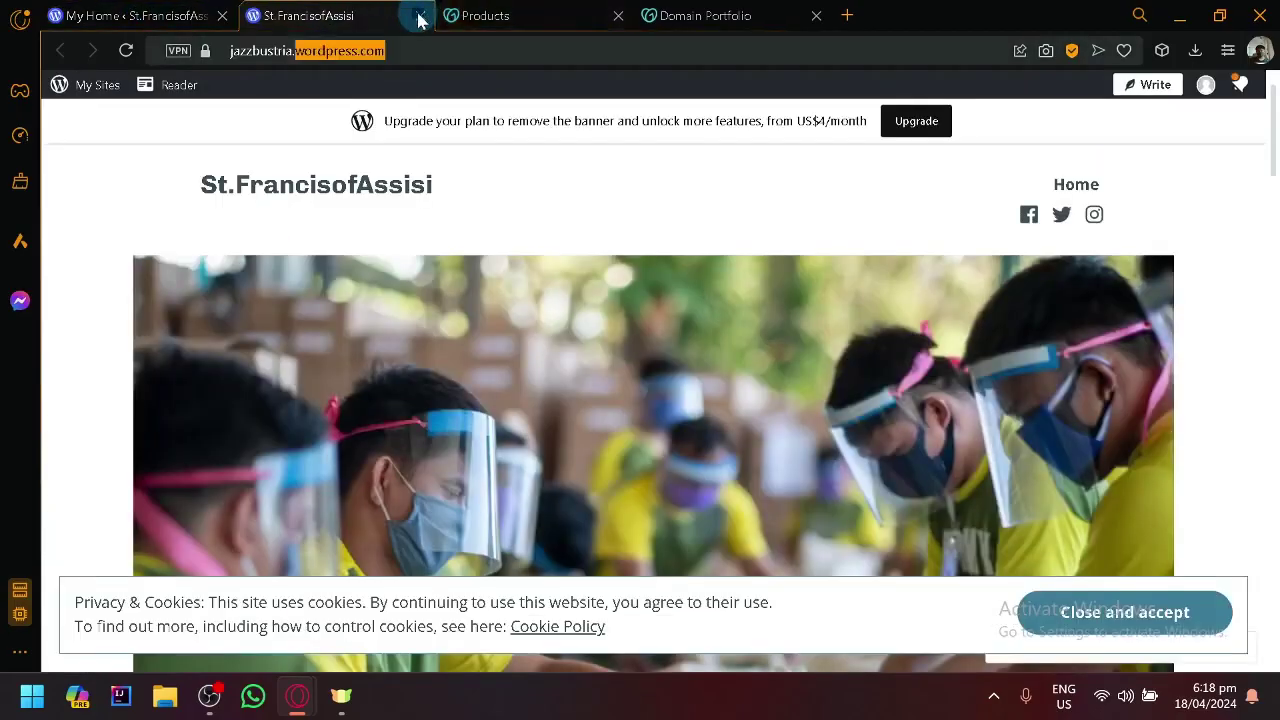
{"action": "left_click", "coordinate": [420, 16]}
Switch to the GoDaddy products page and search for the domain name FrancisStore.
{"action": "scroll", "coordinate": [880, 335], "scroll_direction": "down", "scroll_amount": 5}
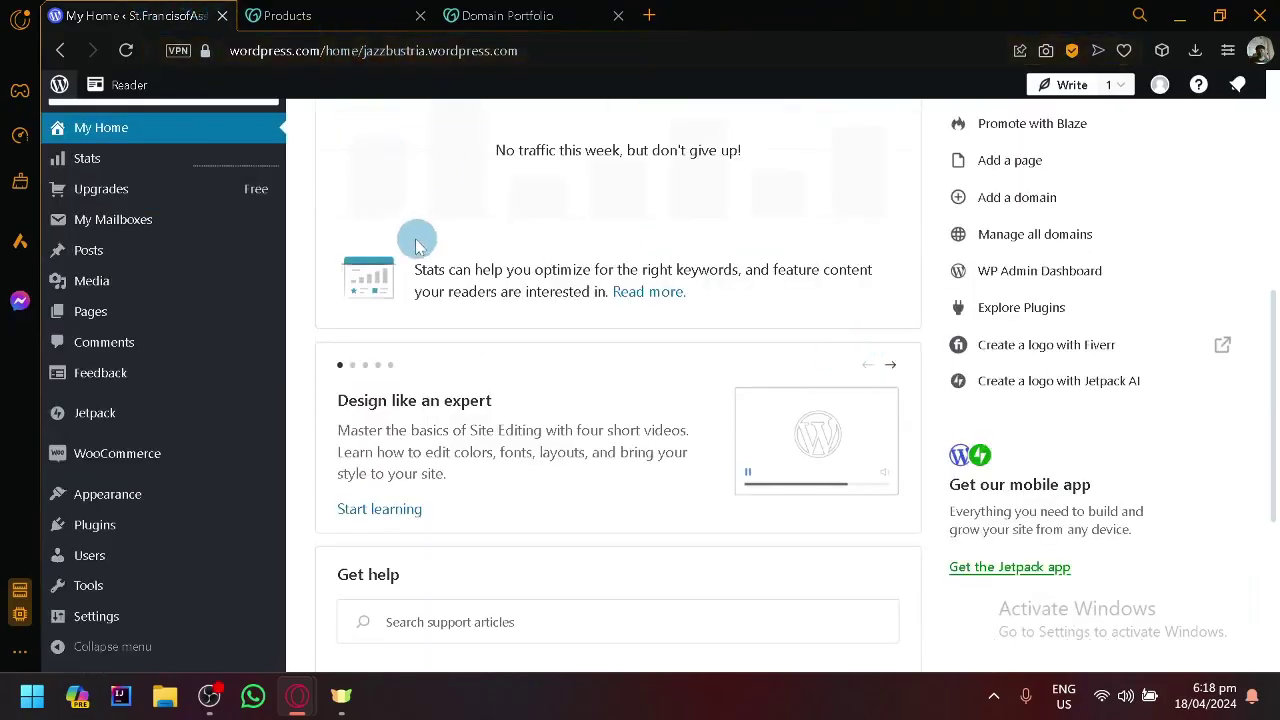
{"action": "left_click", "coordinate": [355, 16]}
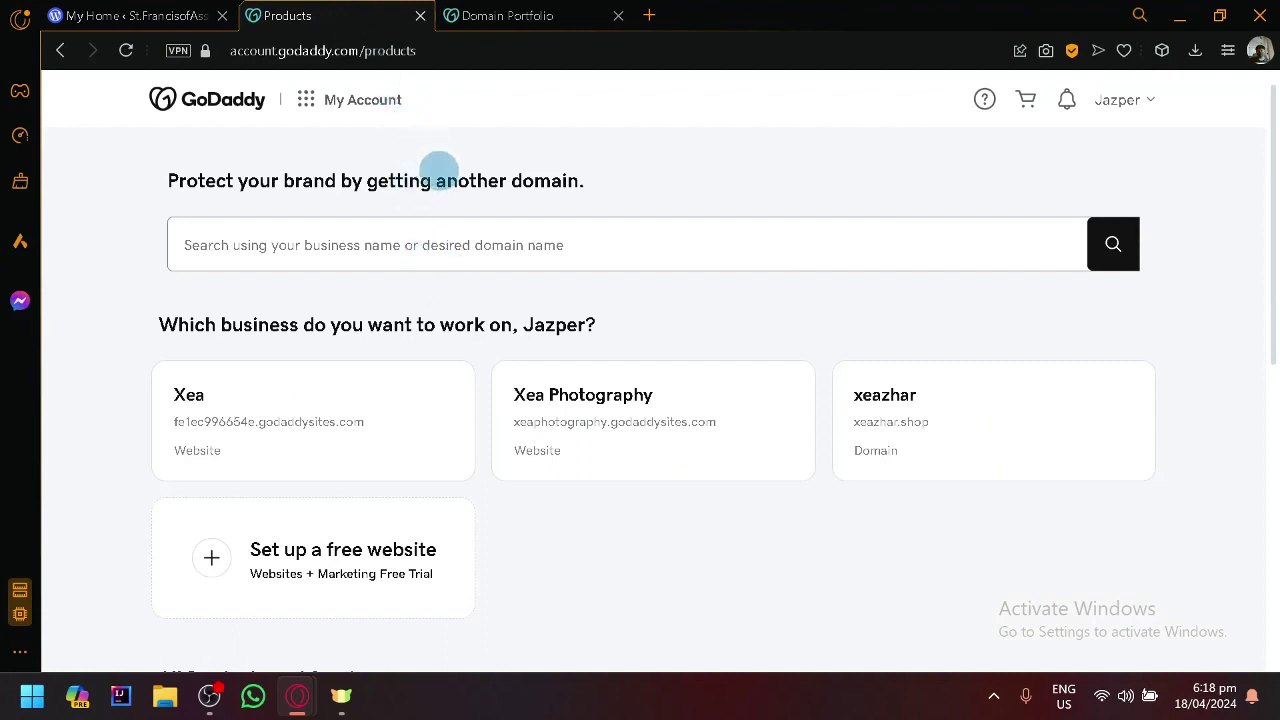
{"action": "left_click", "coordinate": [130, 15]}
{"action": "left_click", "coordinate": [360, 13]}
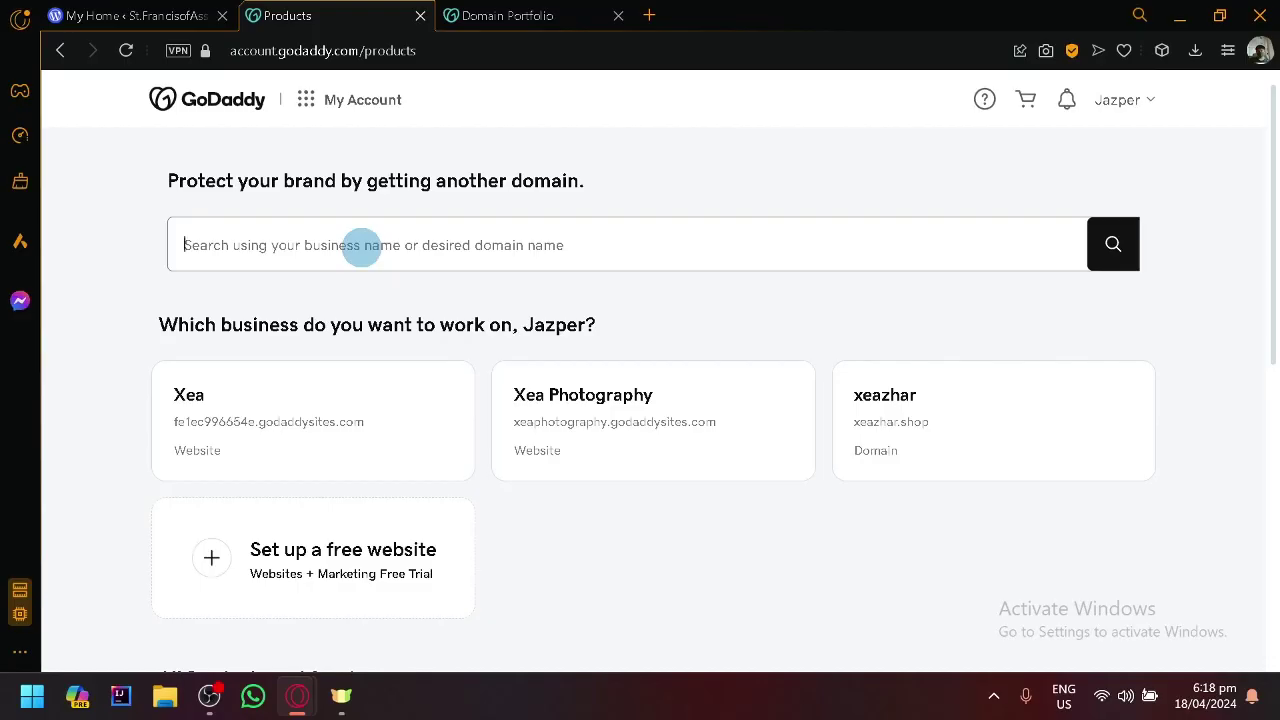
{"action": "left_click", "coordinate": [361, 245]}
{"action": "type", "text": "FrancisStore"}
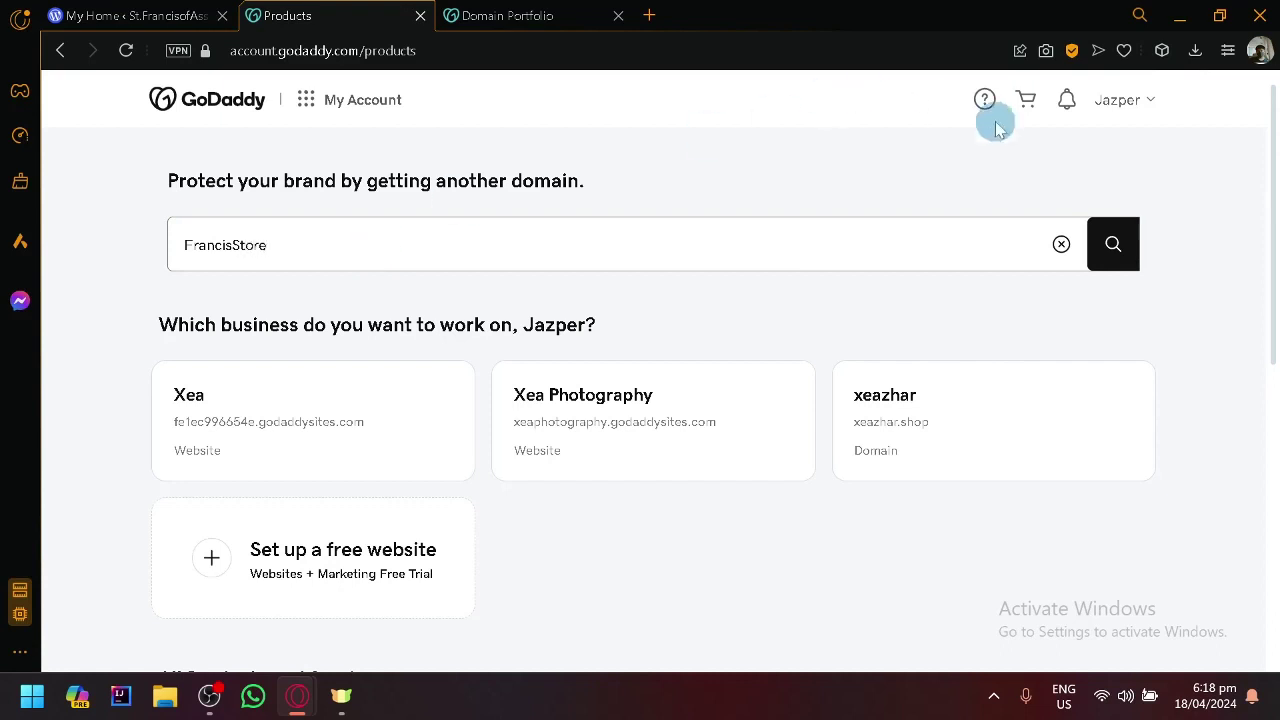
{"action": "left_click", "coordinate": [1117, 245]}
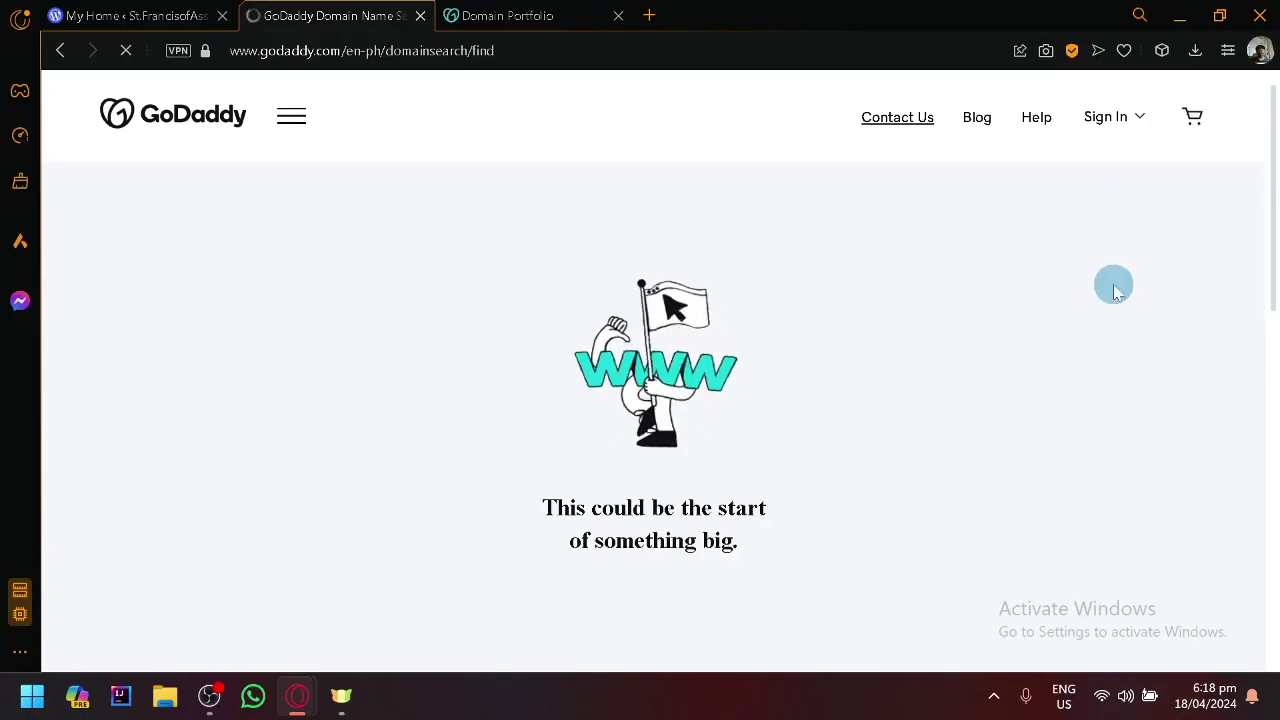
Examine the suggested FrancisStore domains, comparing their extensions, availability and first-year prices.
{"action": "scroll", "coordinate": [676, 372], "scroll_direction": "down", "scroll_amount": 3}
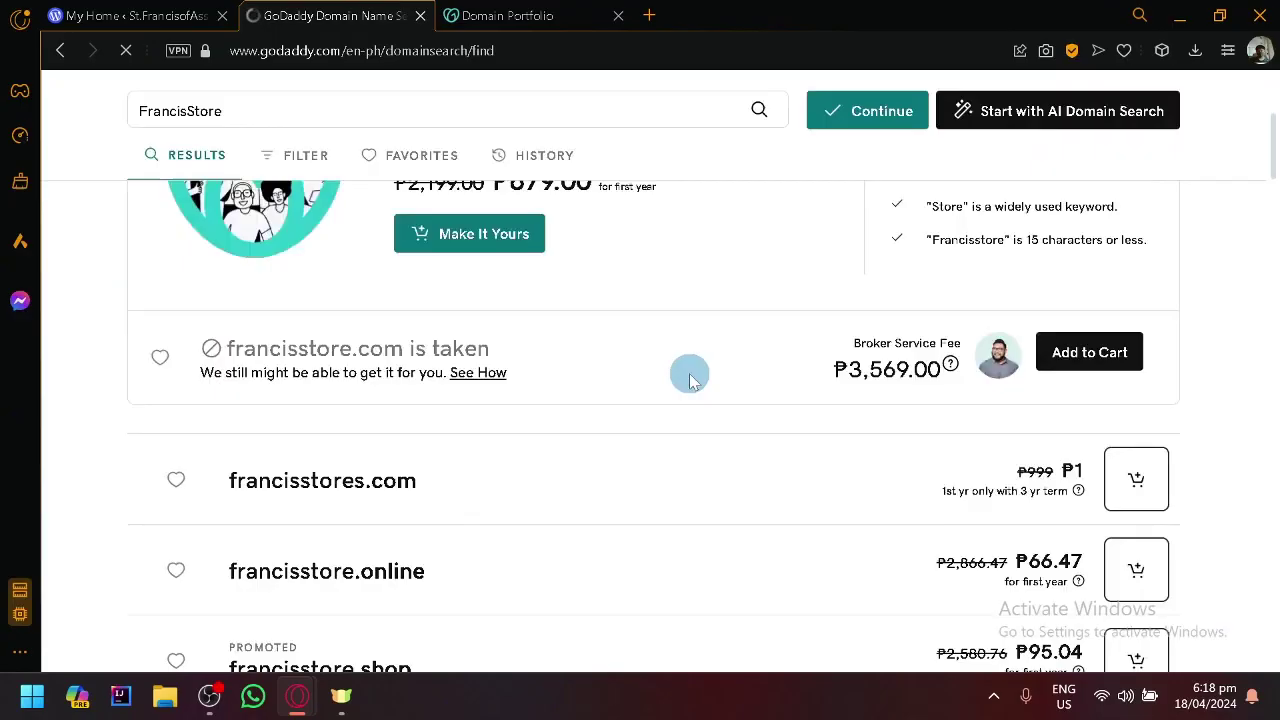
{"action": "scroll", "coordinate": [690, 376], "scroll_direction": "up", "scroll_amount": 1}
{"action": "scroll", "coordinate": [740, 280], "scroll_direction": "down", "scroll_amount": 4}
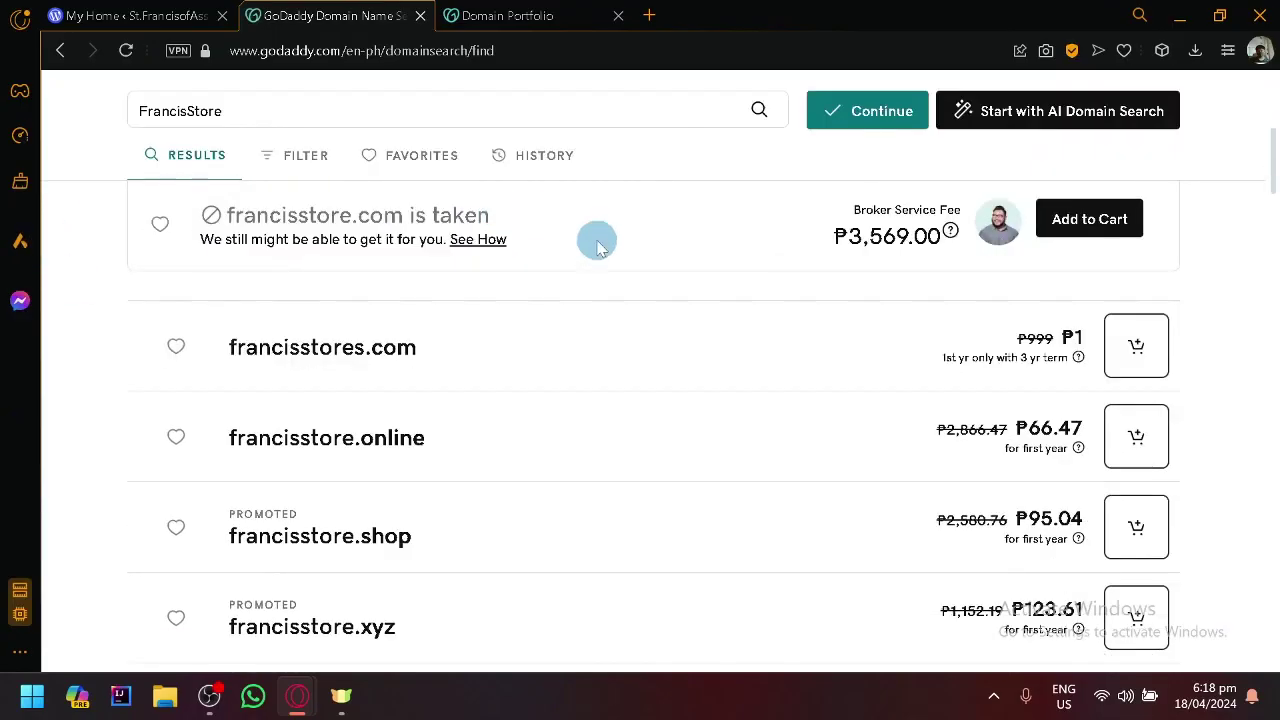
{"action": "scroll", "coordinate": [680, 305], "scroll_direction": "up", "scroll_amount": 4}
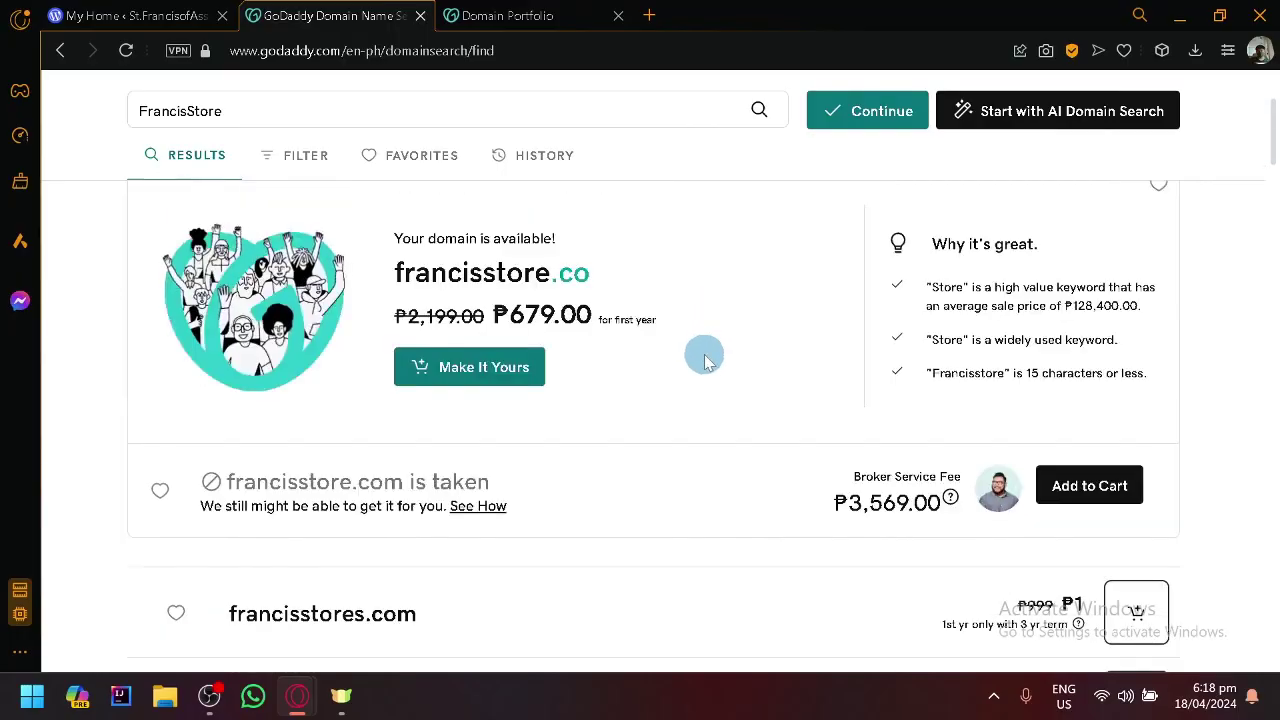
{"action": "scroll", "coordinate": [640, 309], "scroll_direction": "down", "scroll_amount": 5}
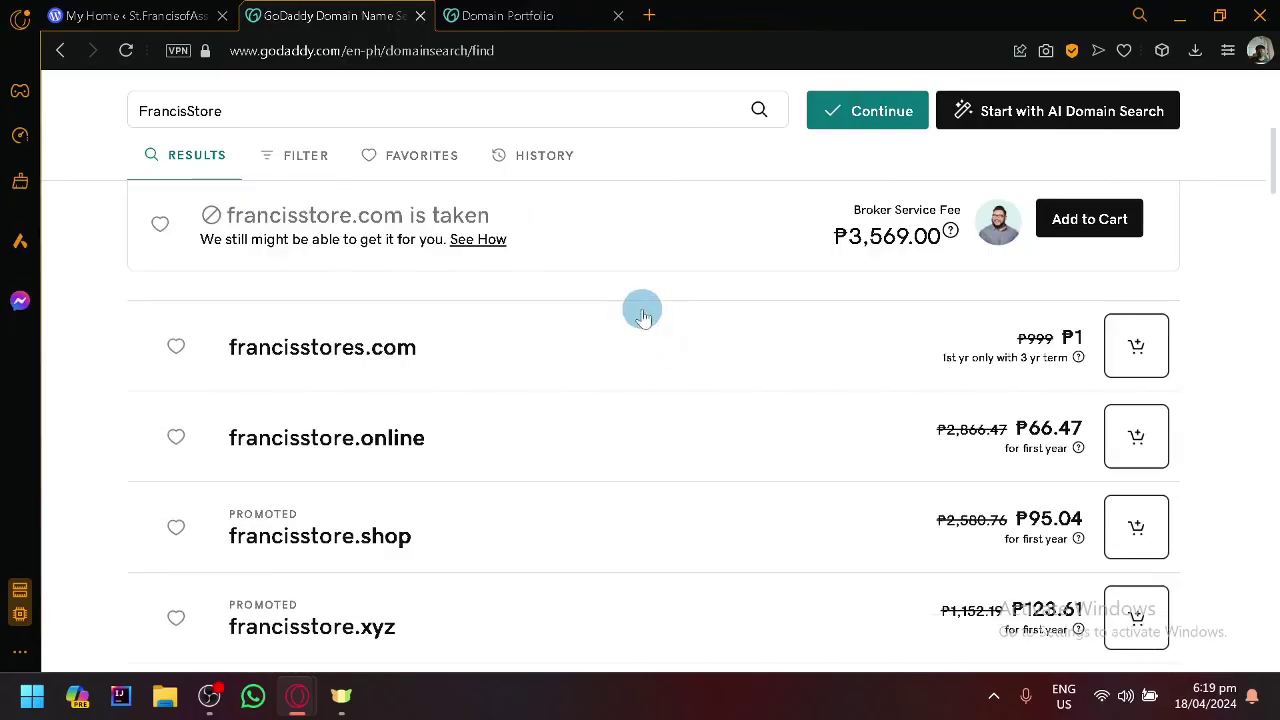
{"action": "scroll", "coordinate": [609, 340], "scroll_direction": "up", "scroll_amount": 3}
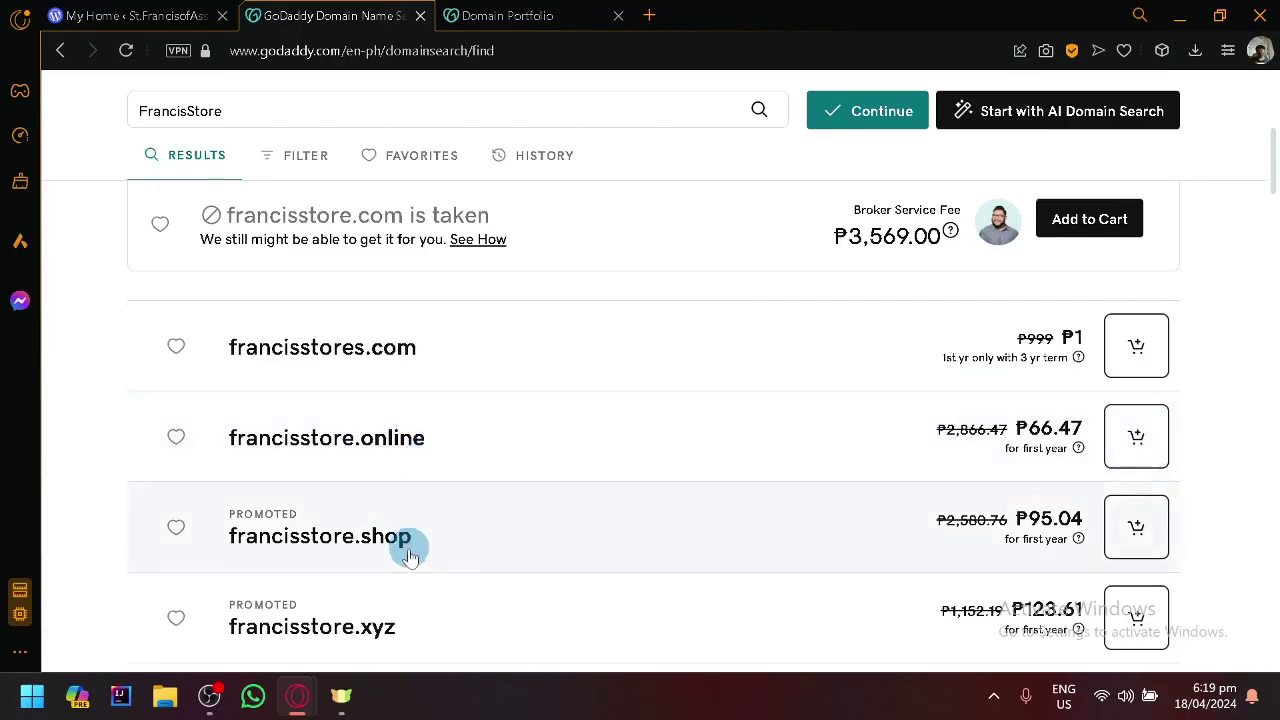
{"action": "scroll", "coordinate": [415, 520], "scroll_direction": "down", "scroll_amount": 1}
{"action": "scroll", "coordinate": [509, 480], "scroll_direction": "down", "scroll_amount": 1}
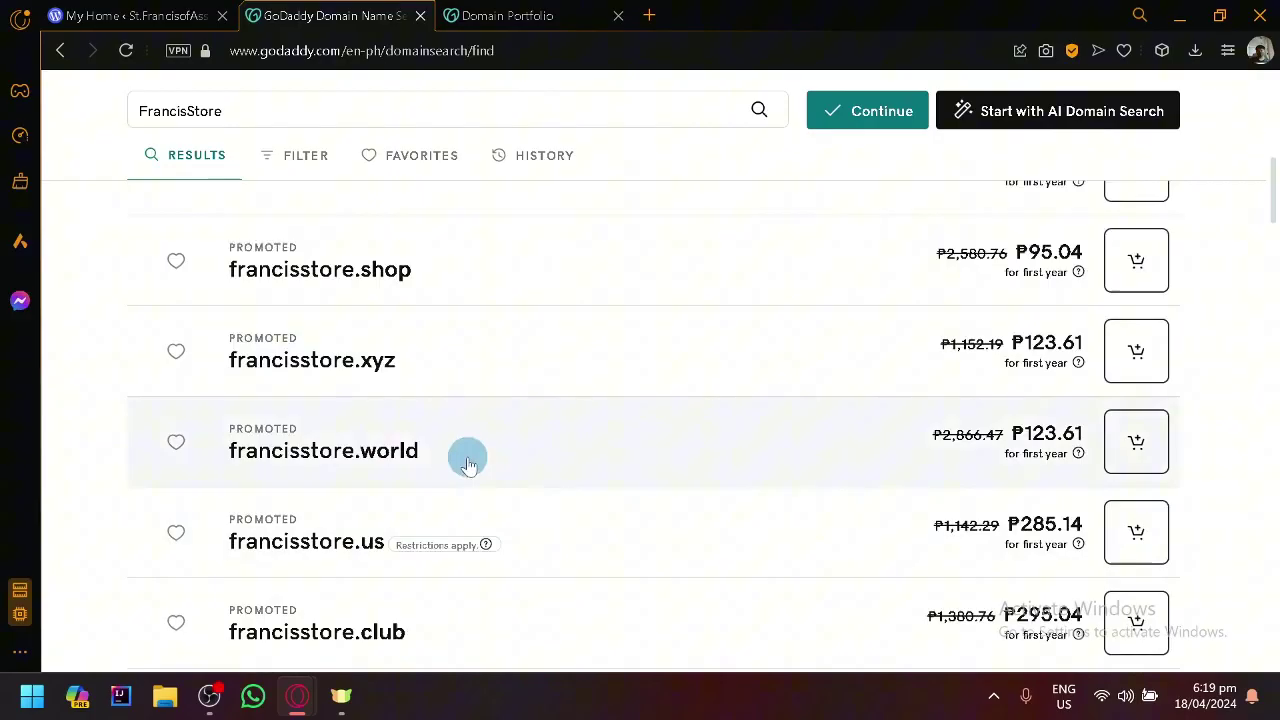
{"action": "scroll", "coordinate": [455, 430], "scroll_direction": "down", "scroll_amount": 1}
{"action": "scroll", "coordinate": [440, 388], "scroll_direction": "down", "scroll_amount": 8}
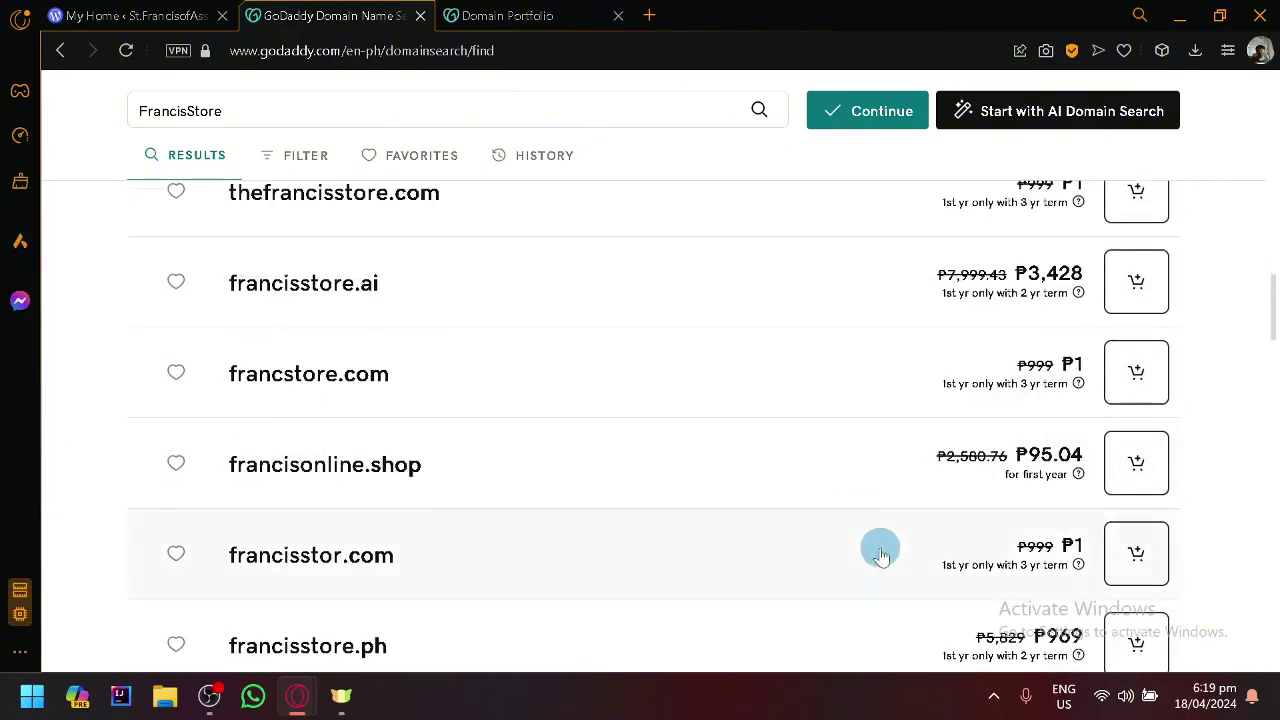
{"action": "scroll", "coordinate": [846, 471], "scroll_direction": "down", "scroll_amount": 5}
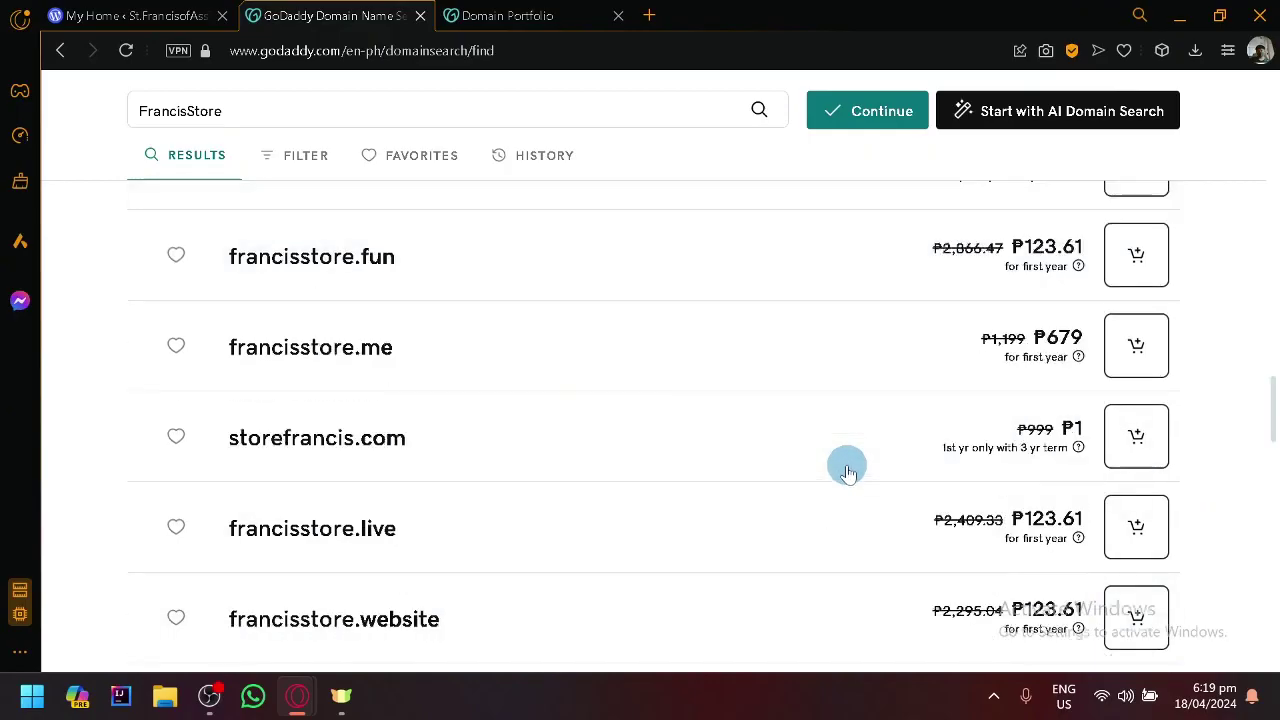
{"action": "scroll", "coordinate": [900, 370], "scroll_direction": "up", "scroll_amount": 2}
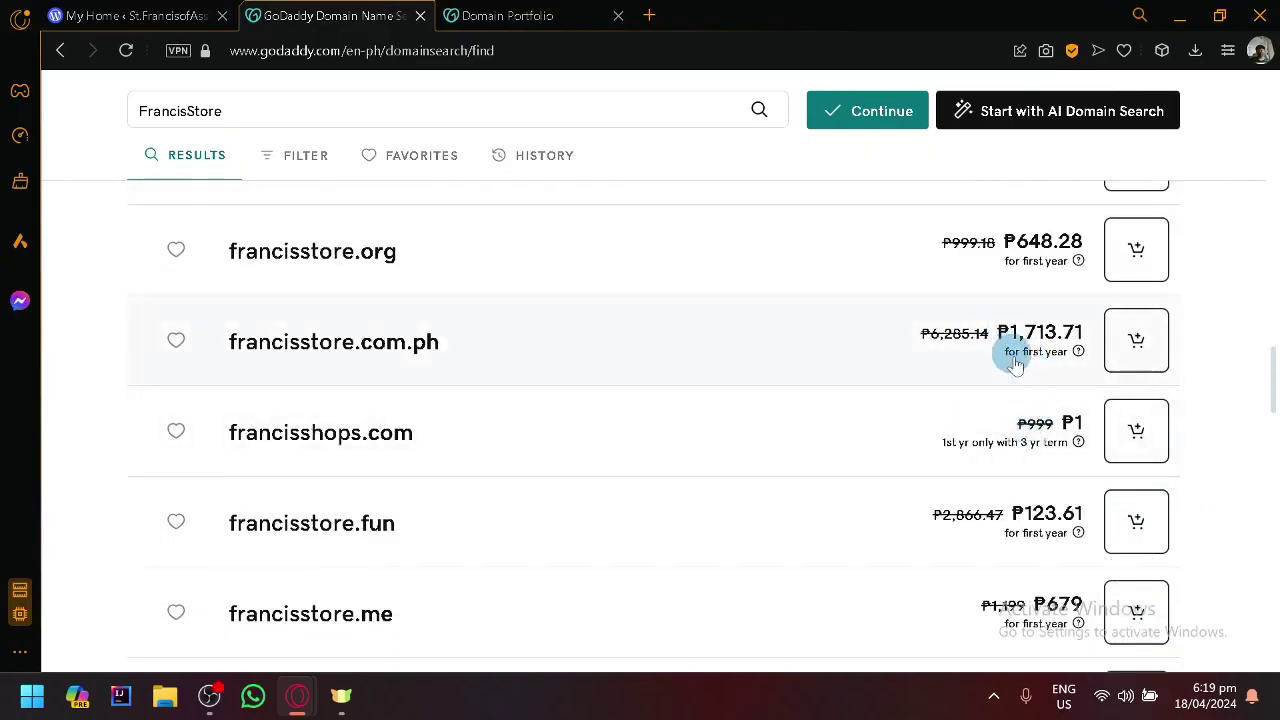
{"action": "scroll", "coordinate": [1020, 400], "scroll_direction": "up", "scroll_amount": 1}
{"action": "scroll", "coordinate": [1047, 510], "scroll_direction": "down", "scroll_amount": 2}
{"action": "scroll", "coordinate": [1047, 480], "scroll_direction": "up", "scroll_amount": 1}
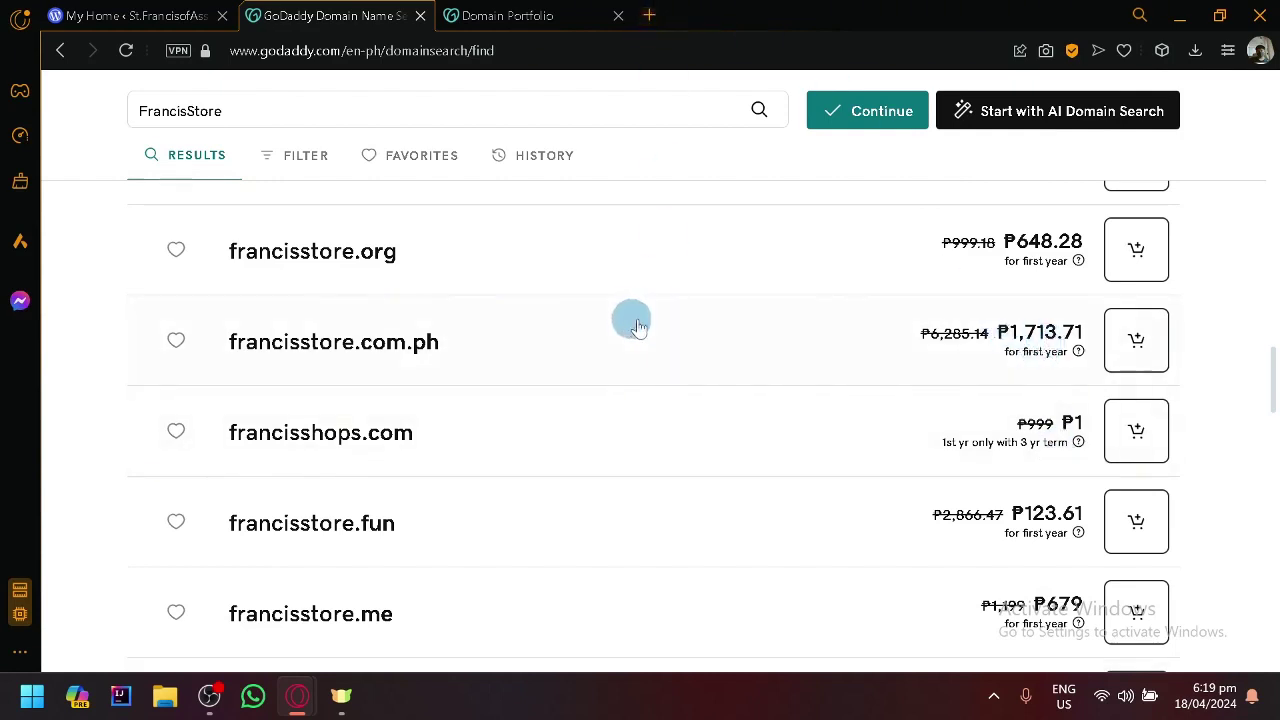
Search the web for "peso to us" in a new browser tab.
{"action": "left_click", "coordinate": [650, 16]}
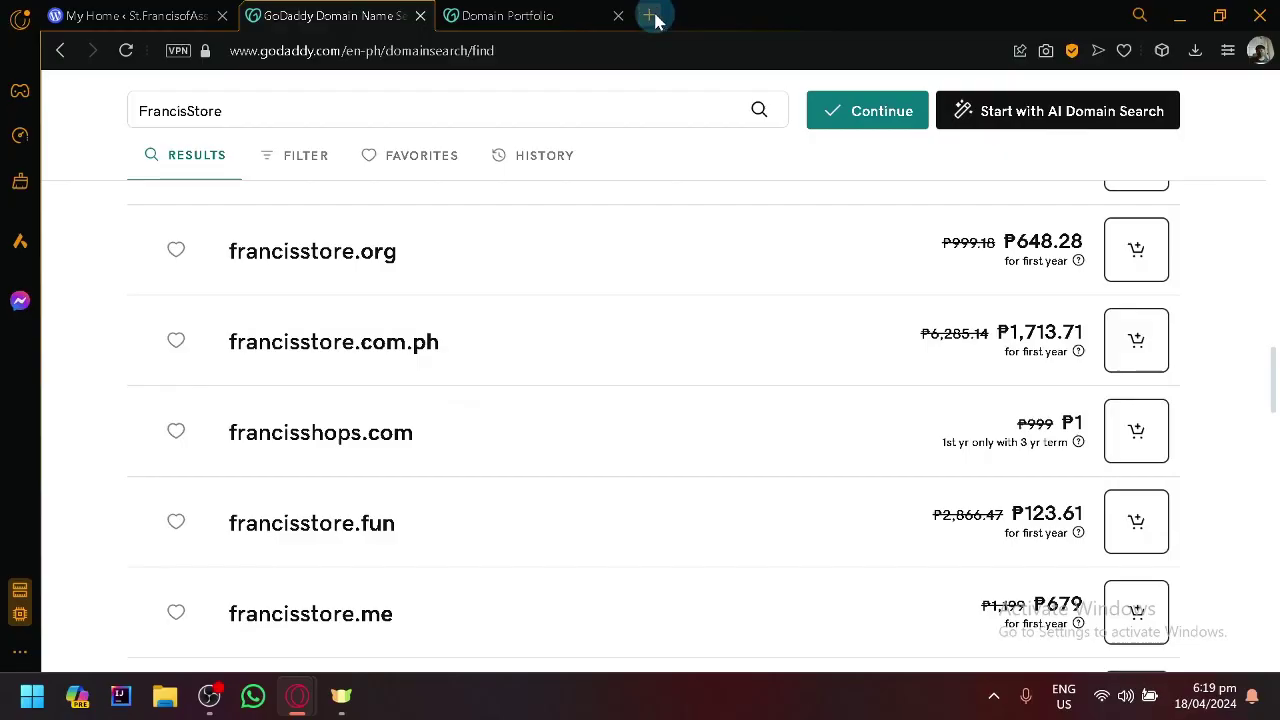
{"action": "type", "text": "peso to us"}
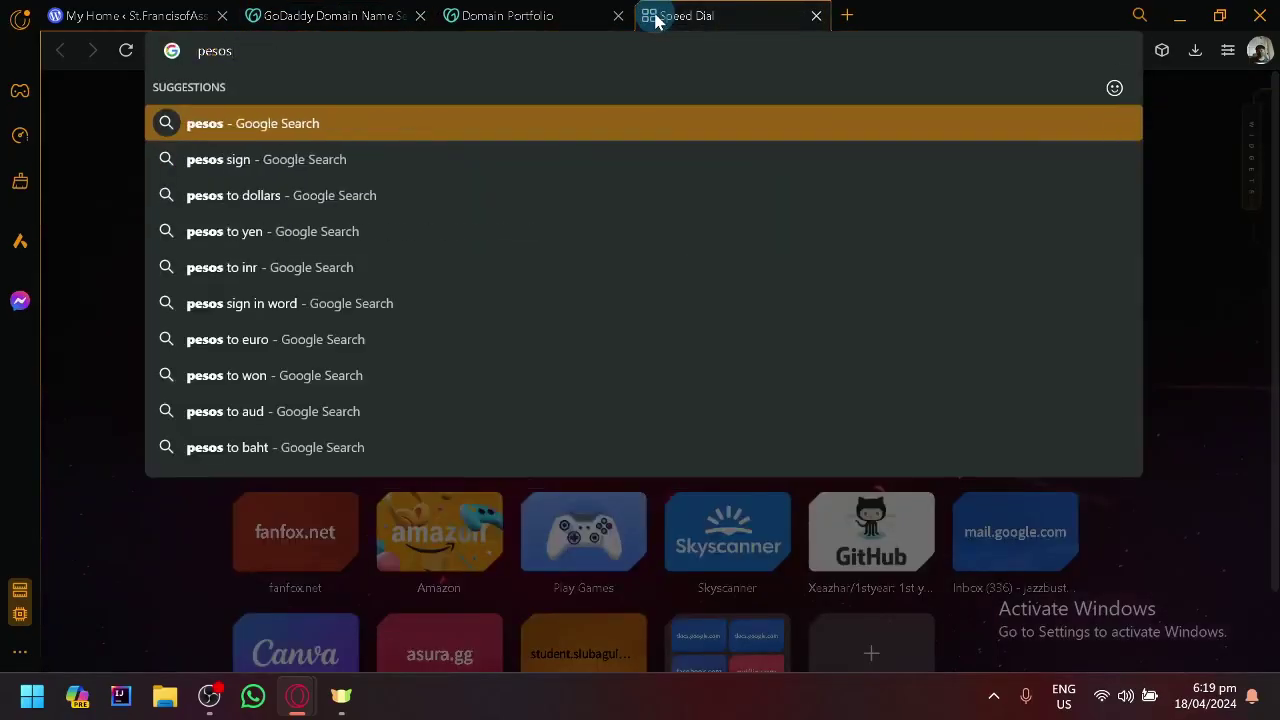
{"action": "key", "text": "Return"}
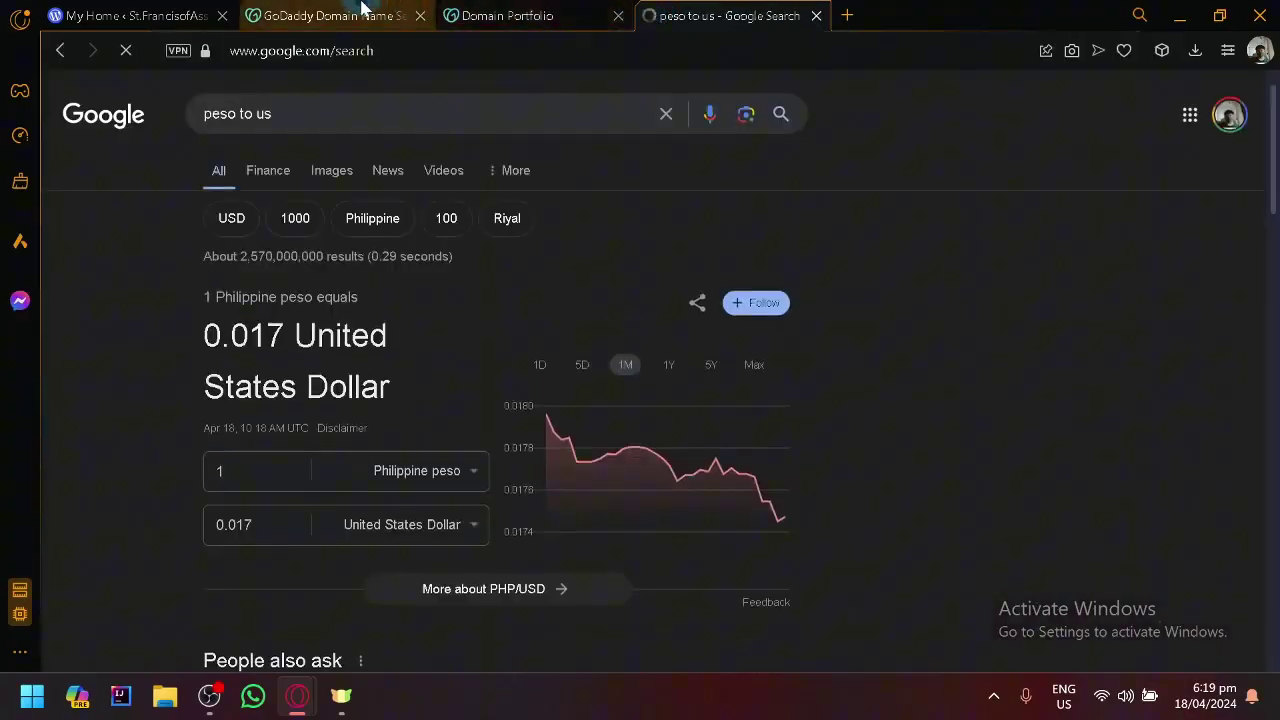
Convert the first-year price of francisstore.com.ph to US dollars by entering 1713.7 Philippine pesos in the currency converter.
{"action": "left_click", "coordinate": [337, 16]}
{"action": "double_click", "coordinate": [1006, 338]}
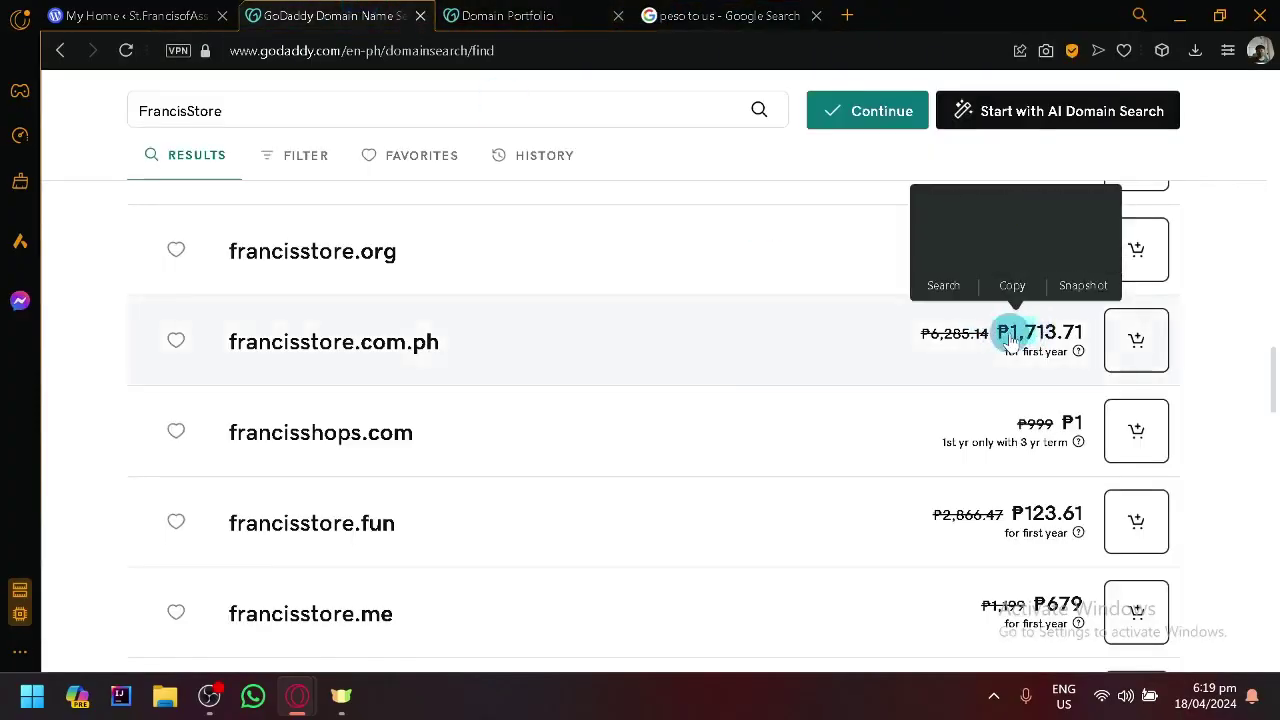
{"action": "left_click", "coordinate": [1010, 340]}
{"action": "left_click_drag", "start_coordinate": [1000, 334], "coordinate": [1084, 334]}
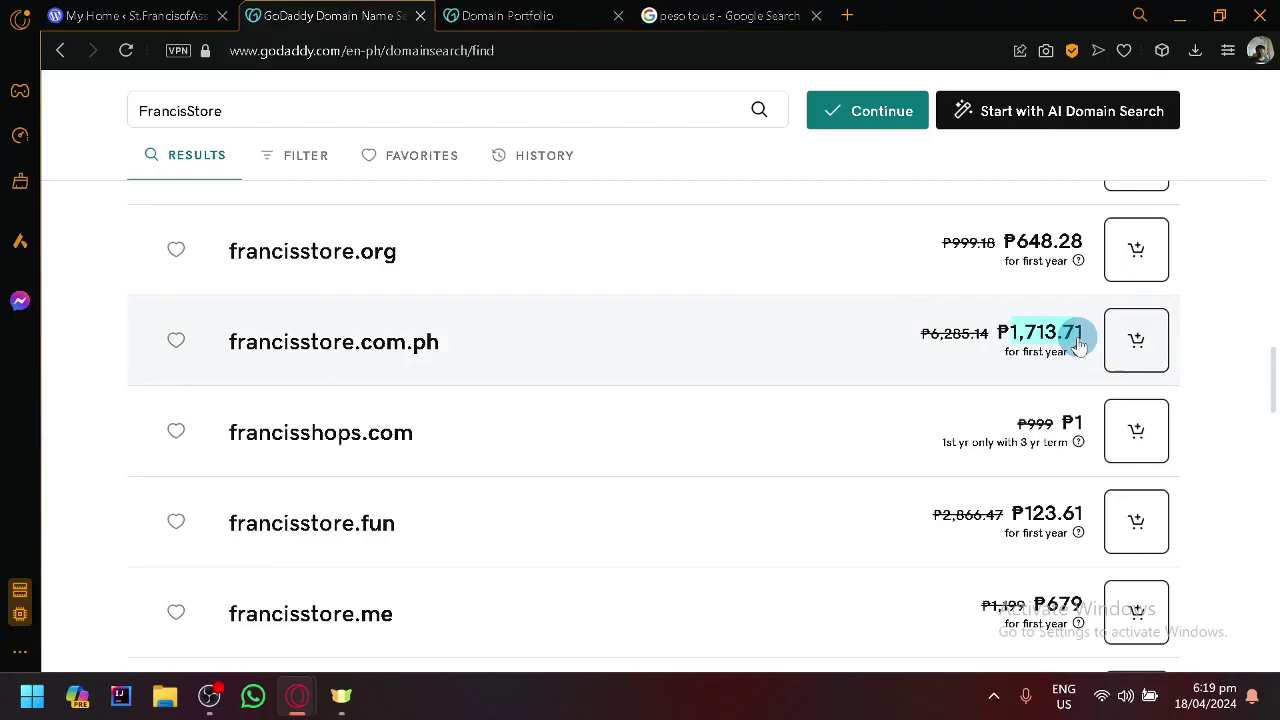
{"action": "left_click", "coordinate": [720, 16]}
{"action": "left_click", "coordinate": [260, 470]}
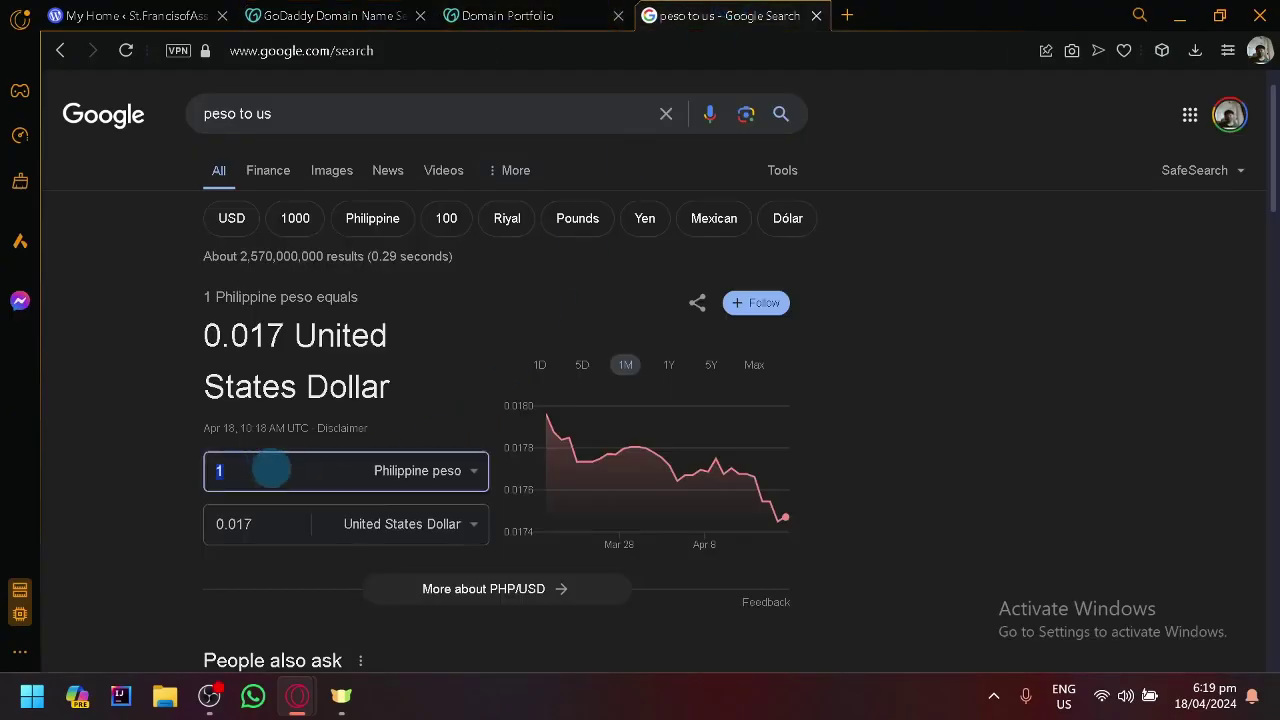
{"action": "type", "text": "1713.7"}
{"action": "left_click", "coordinate": [240, 535]}
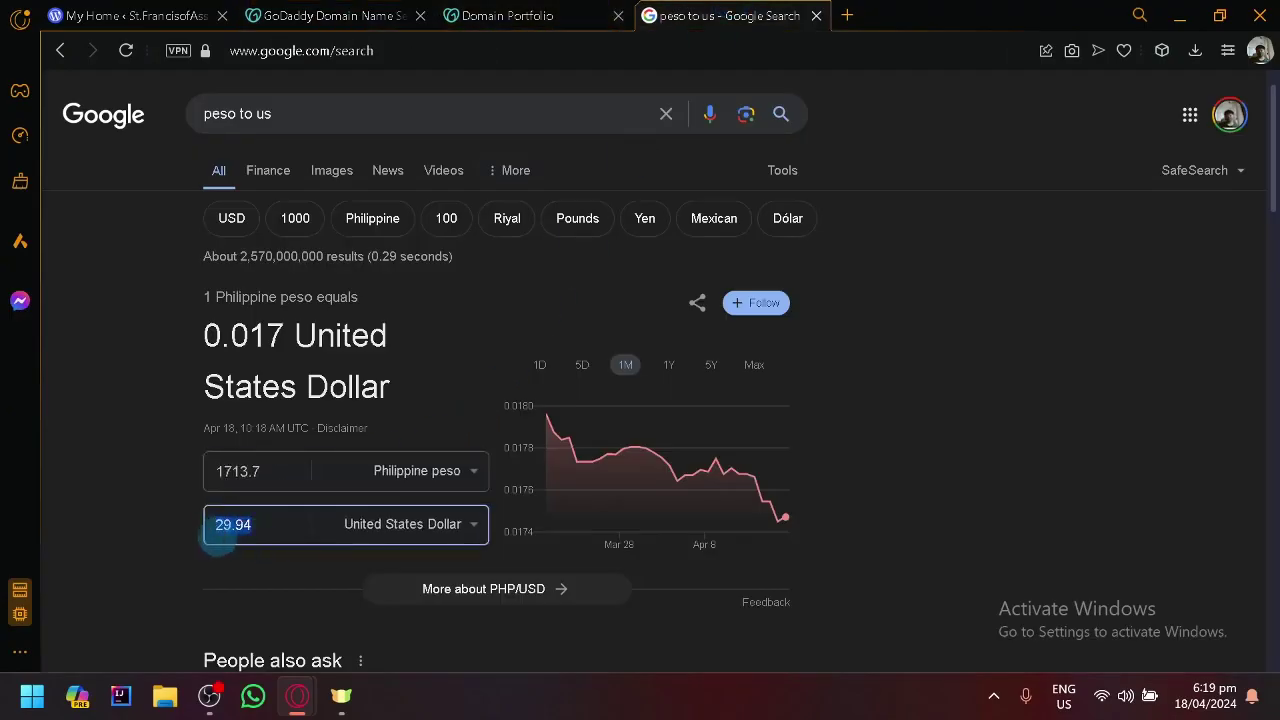
Compare the prices of the other suggested FrancisStore domains on GoDaddy, and view the Domain Portfolio.
{"action": "left_click", "coordinate": [320, 16]}
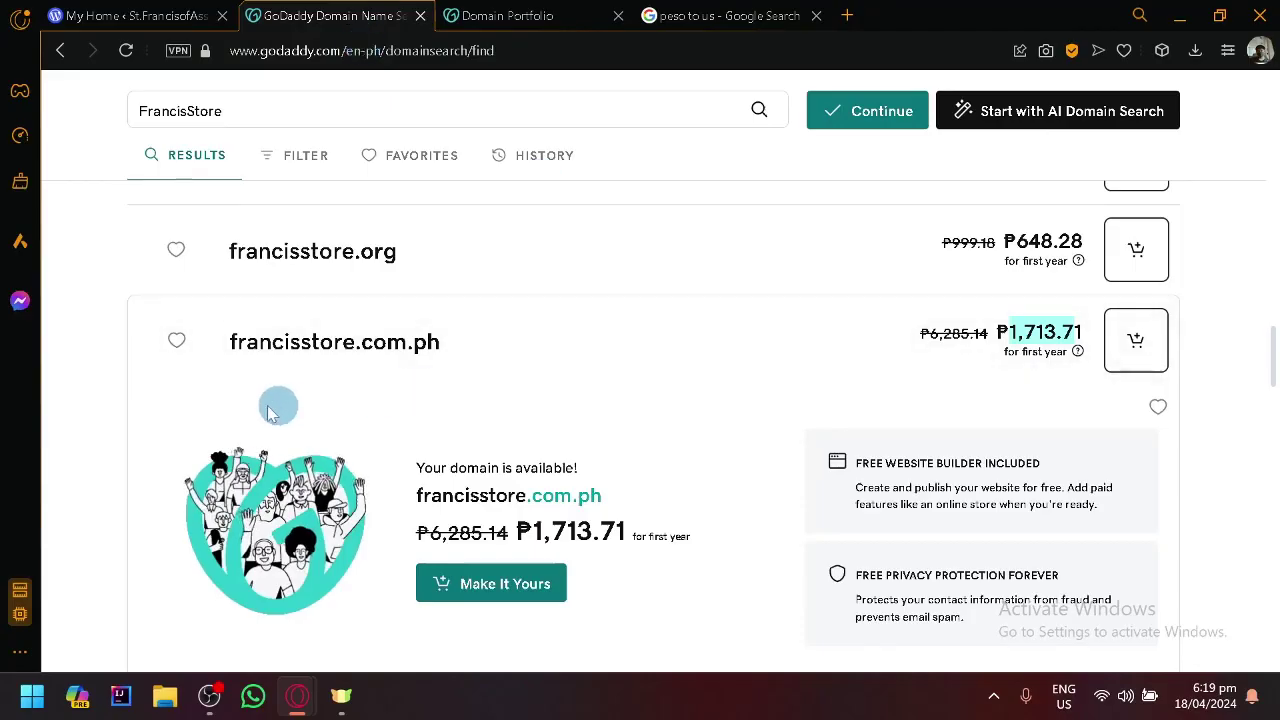
{"action": "scroll", "coordinate": [651, 329], "scroll_direction": "down", "scroll_amount": 4}
{"action": "scroll", "coordinate": [750, 360], "scroll_direction": "down", "scroll_amount": 3}
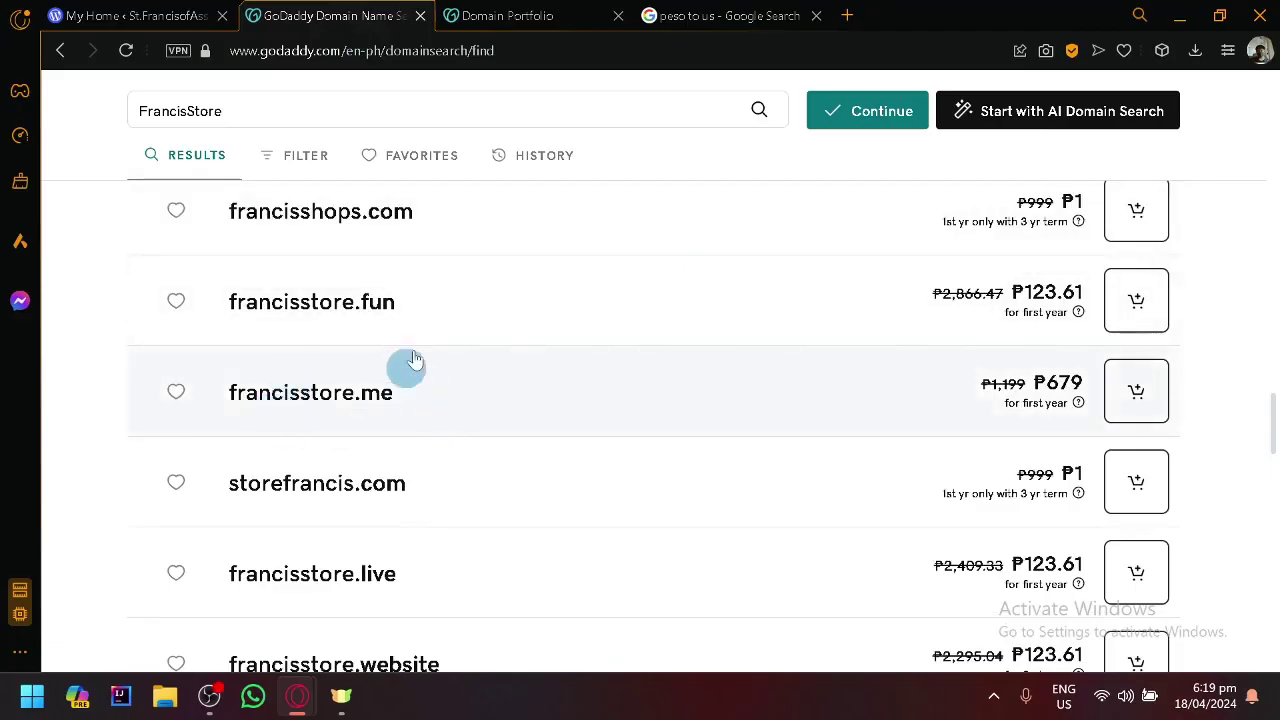
{"action": "scroll", "coordinate": [897, 400], "scroll_direction": "up", "scroll_amount": 4}
{"action": "scroll", "coordinate": [1000, 370], "scroll_direction": "down", "scroll_amount": 5}
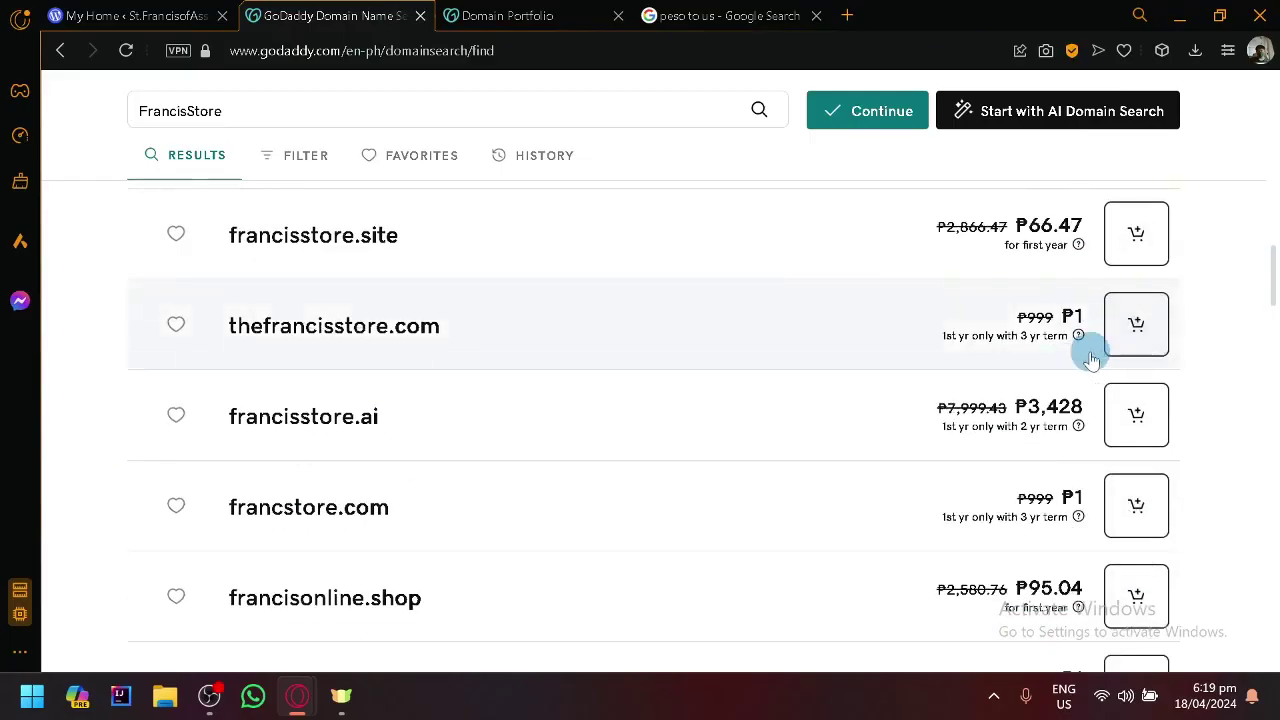
{"action": "scroll", "coordinate": [800, 310], "scroll_direction": "down", "scroll_amount": 5}
{"action": "left_click", "coordinate": [556, 14]}
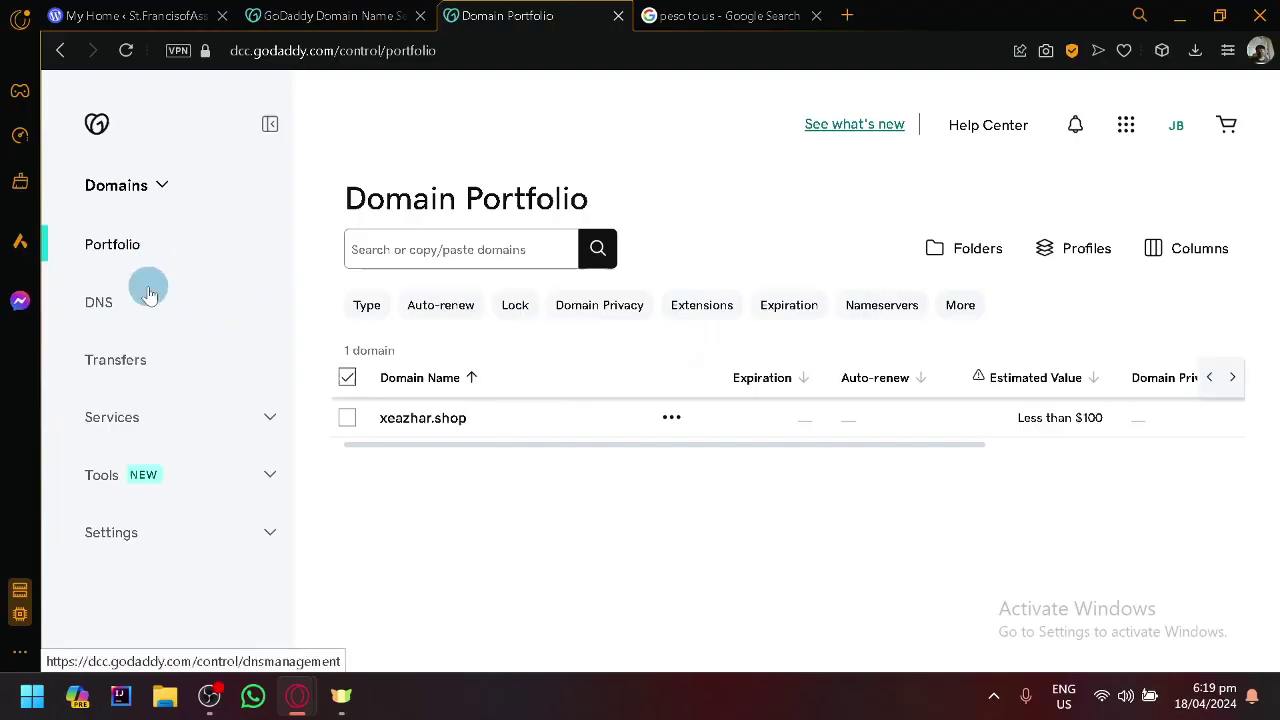
Open the WordPress page for managing all domains from the dashboard's quick links, and place the GoDaddy Domain Portfolio tab beside it.
{"action": "left_click", "coordinate": [100, 14]}
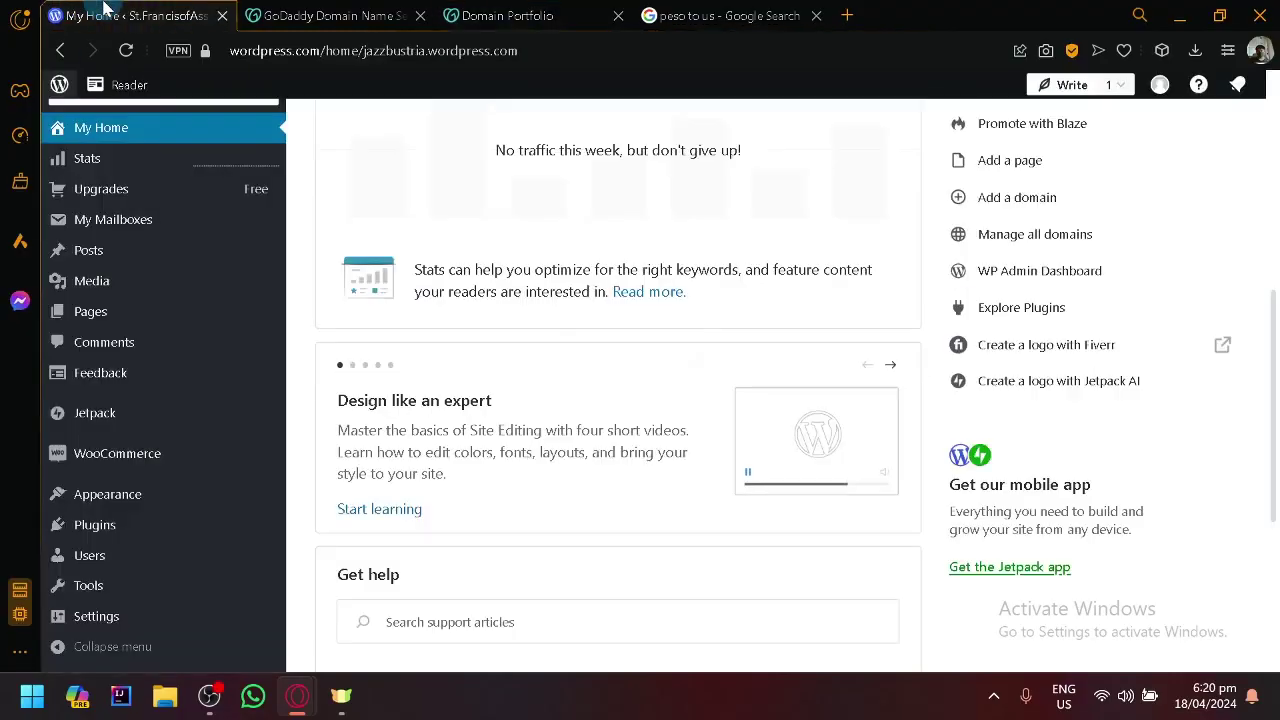
{"action": "scroll", "coordinate": [1010, 270], "scroll_direction": "up", "scroll_amount": 3}
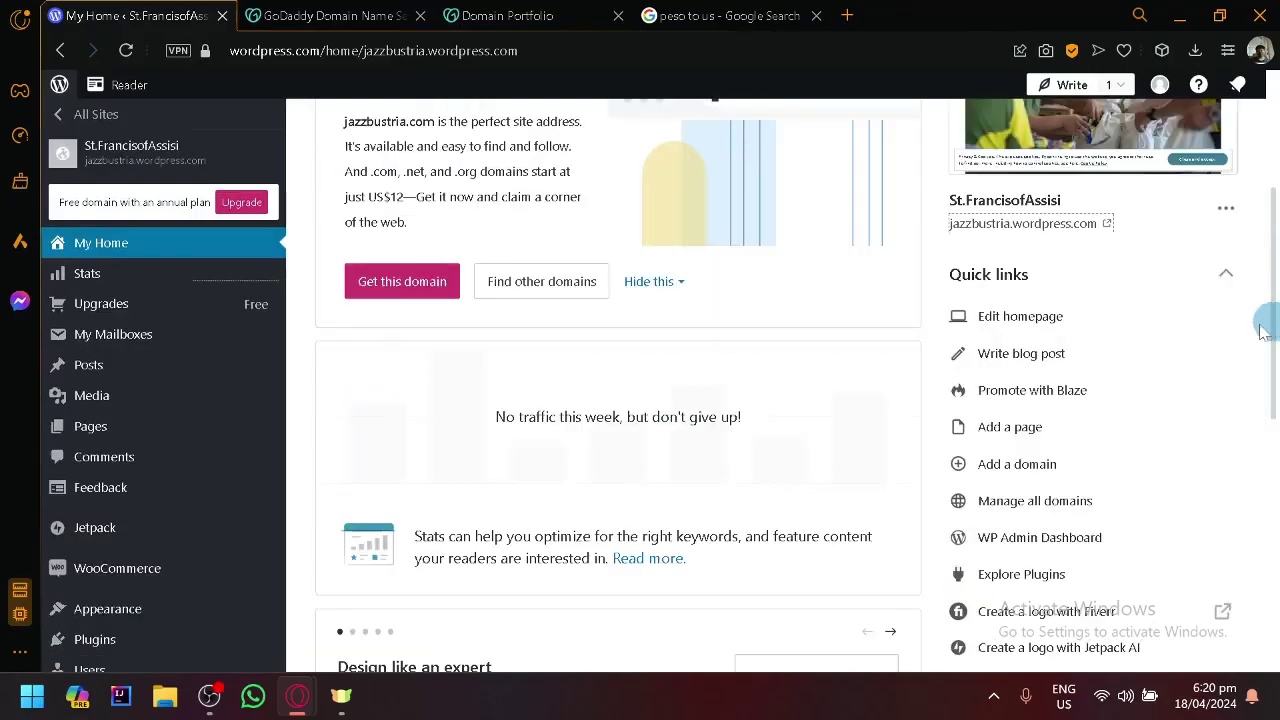
{"action": "scroll", "coordinate": [1104, 372], "scroll_direction": "down", "scroll_amount": 1}
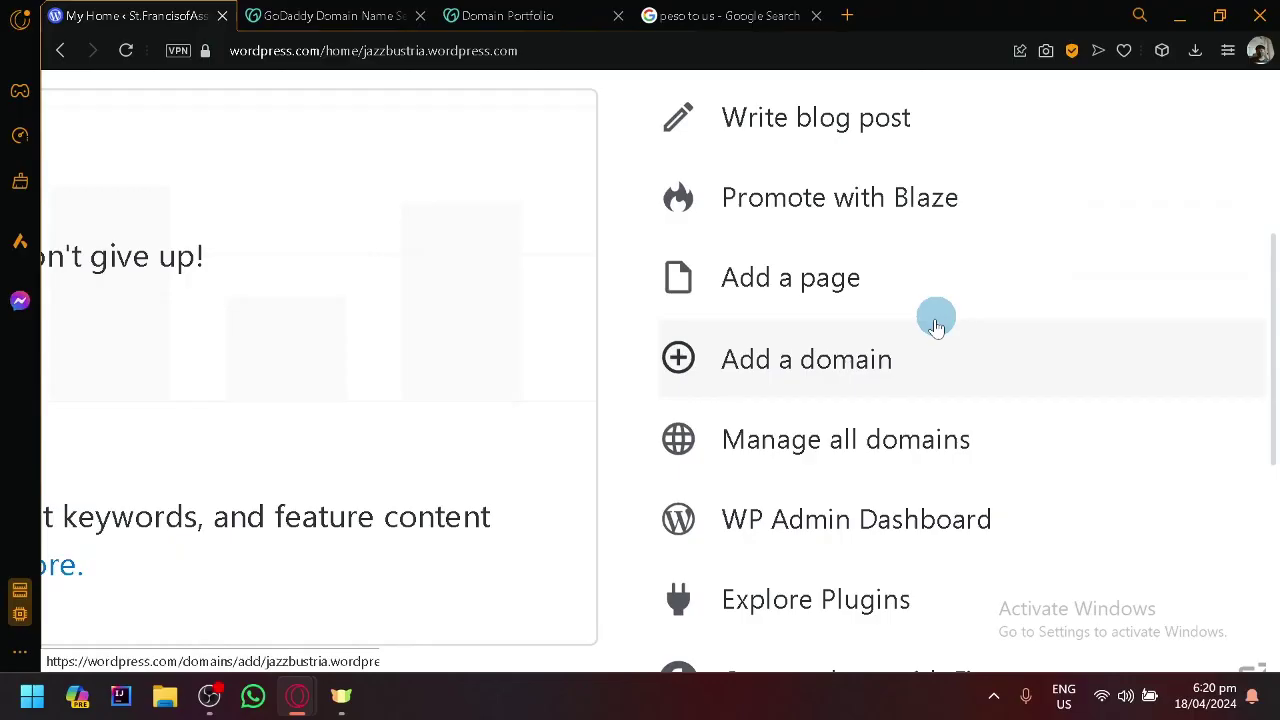
{"action": "scroll", "coordinate": [892, 424], "scroll_direction": "down", "scroll_amount": 1}
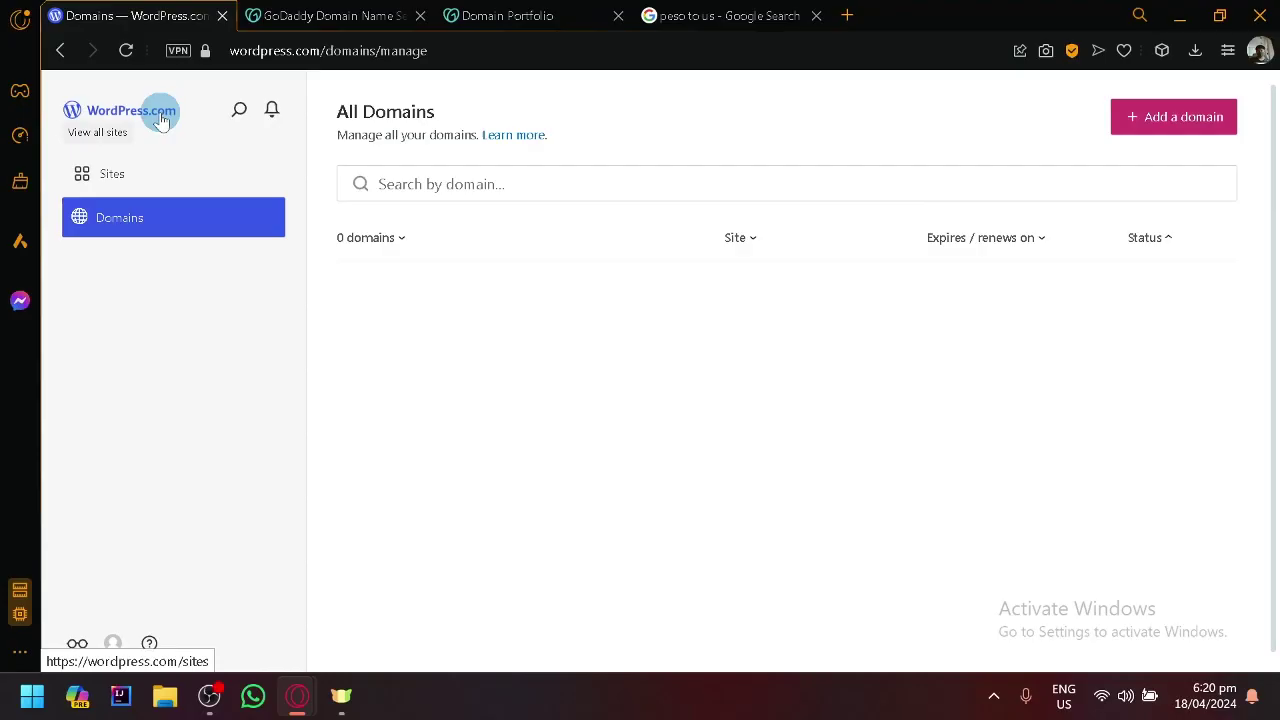
{"action": "left_click_drag", "start_coordinate": [500, 15], "coordinate": [318, 8]}
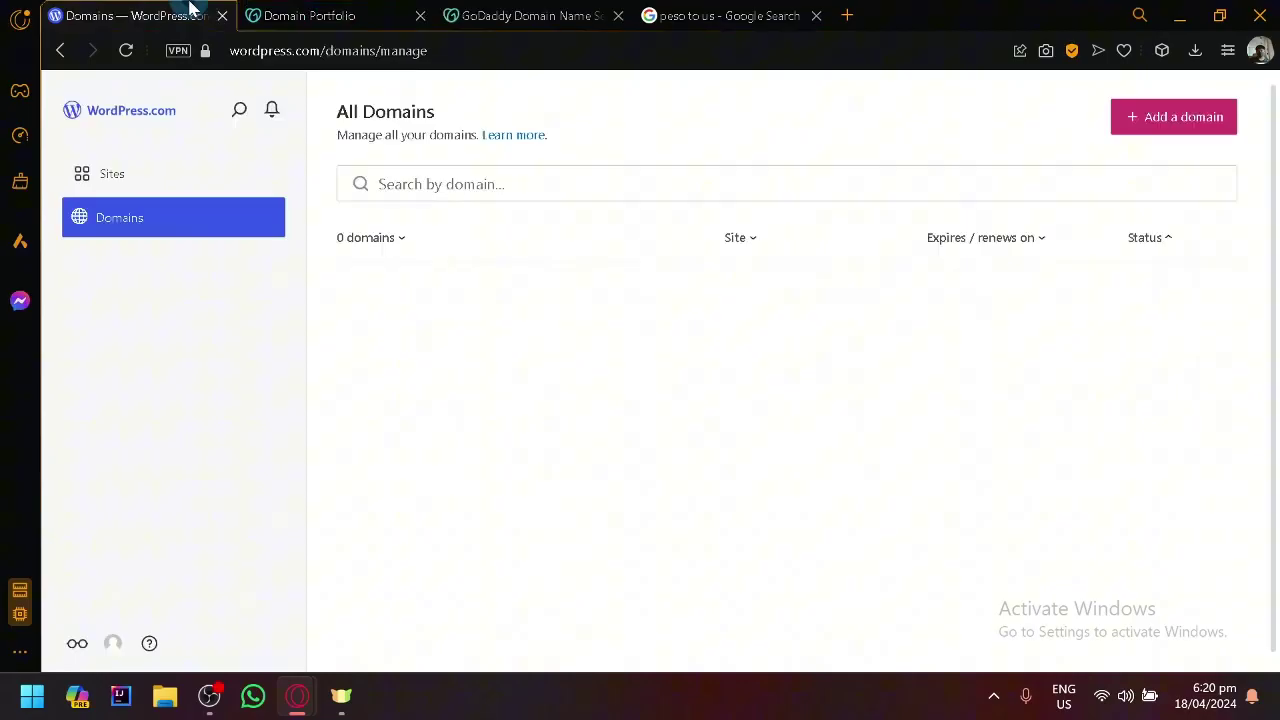
Examine the options for adding a domain, view the page for registering a new domain, and return to All Domains.
{"action": "left_click", "coordinate": [1184, 117]}
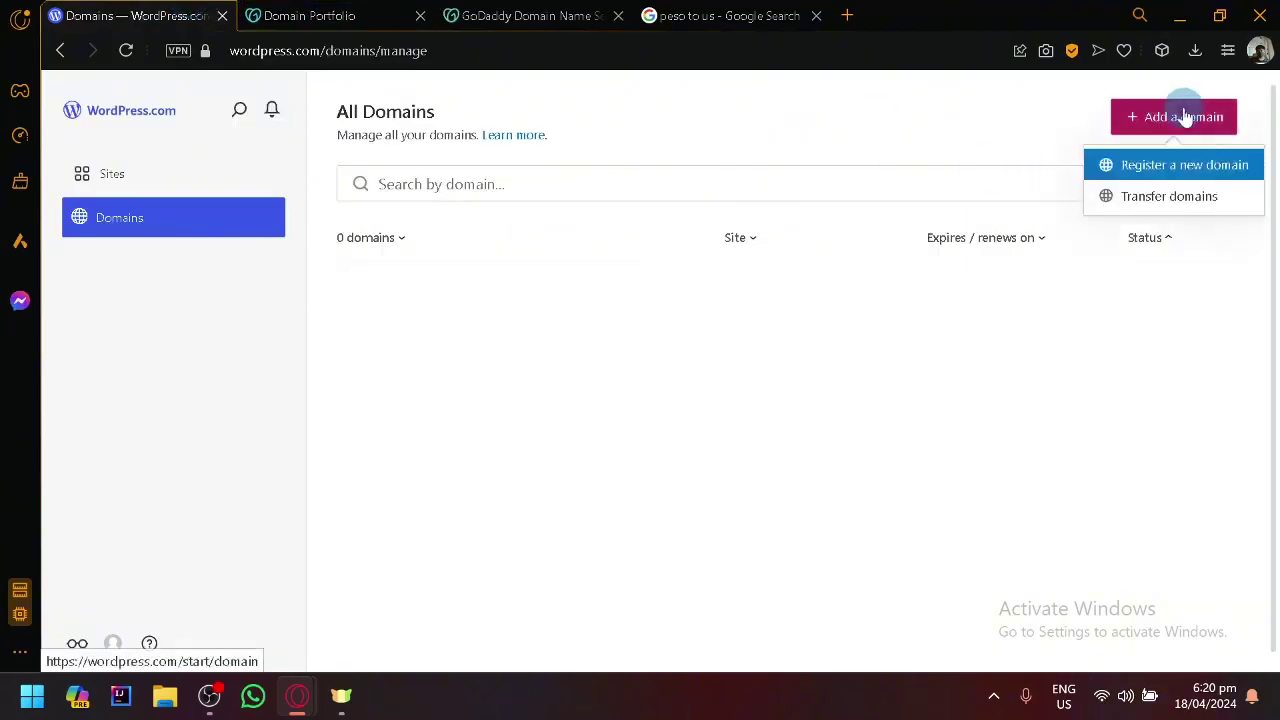
{"action": "scroll", "coordinate": [1214, 186], "scroll_direction": "up", "scroll_amount": 5}
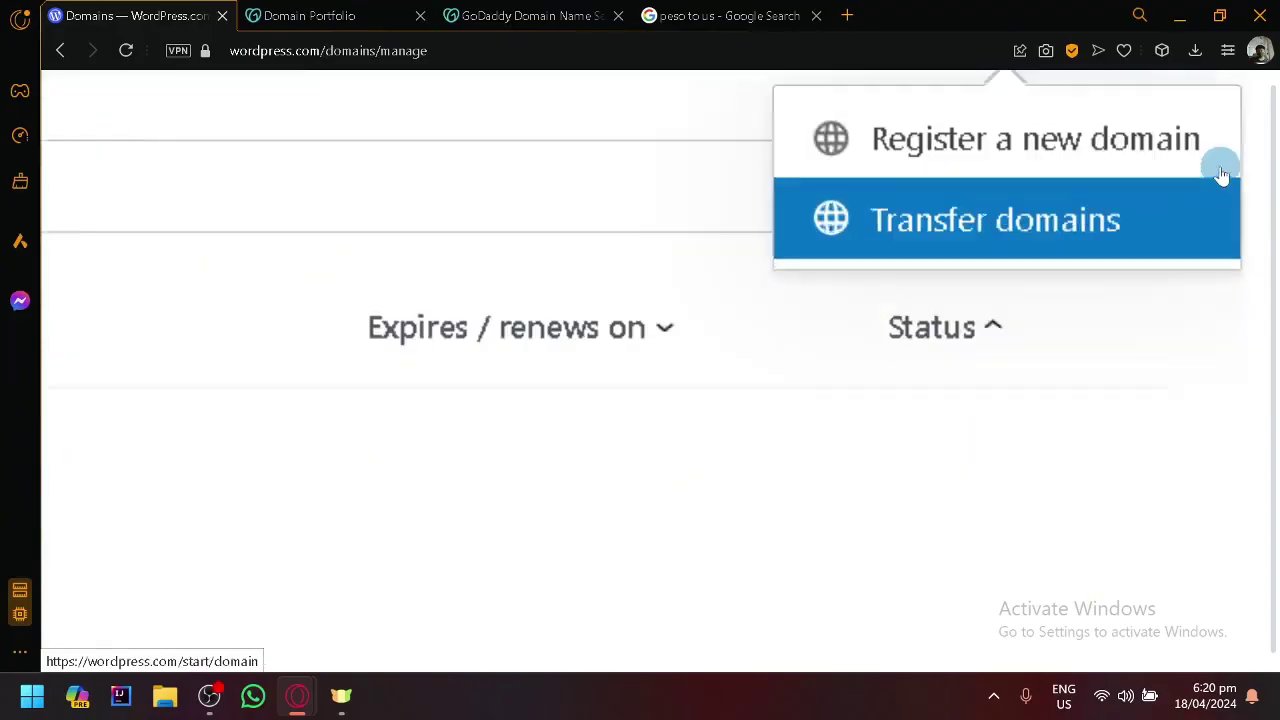
{"action": "left_click", "coordinate": [1008, 252]}
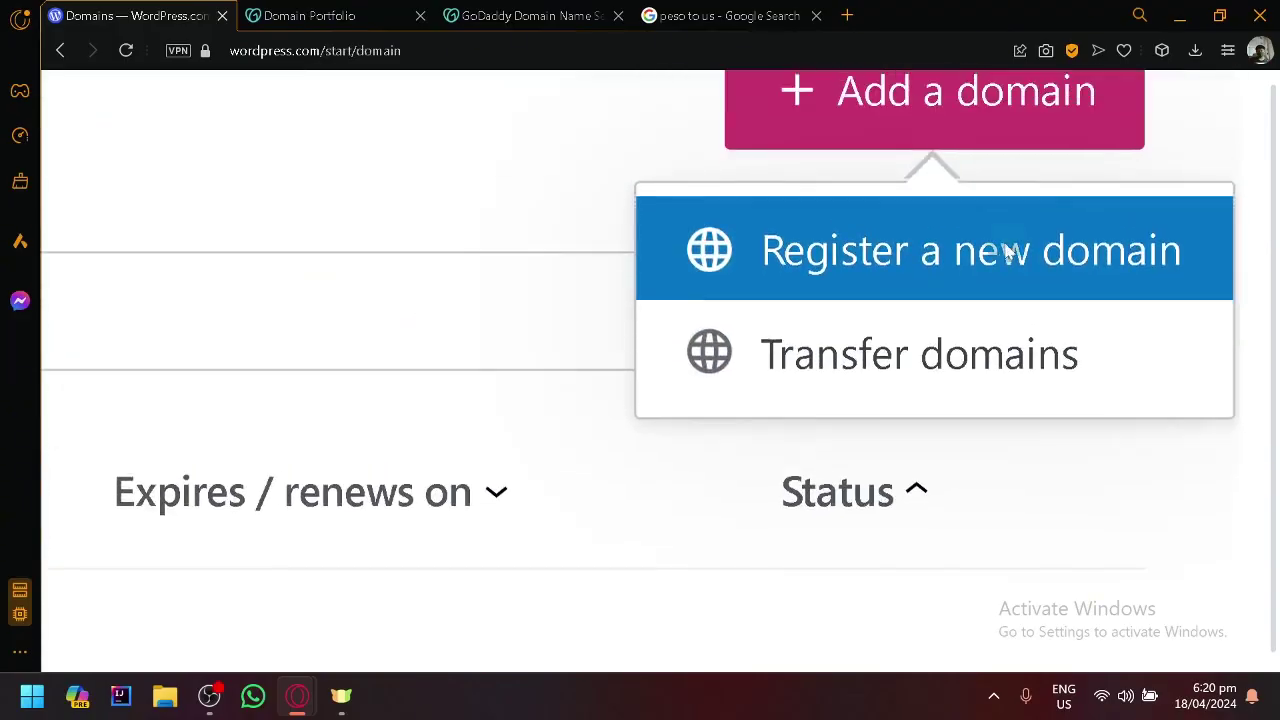
{"action": "scroll", "coordinate": [826, 250], "scroll_direction": "down", "scroll_amount": 5}
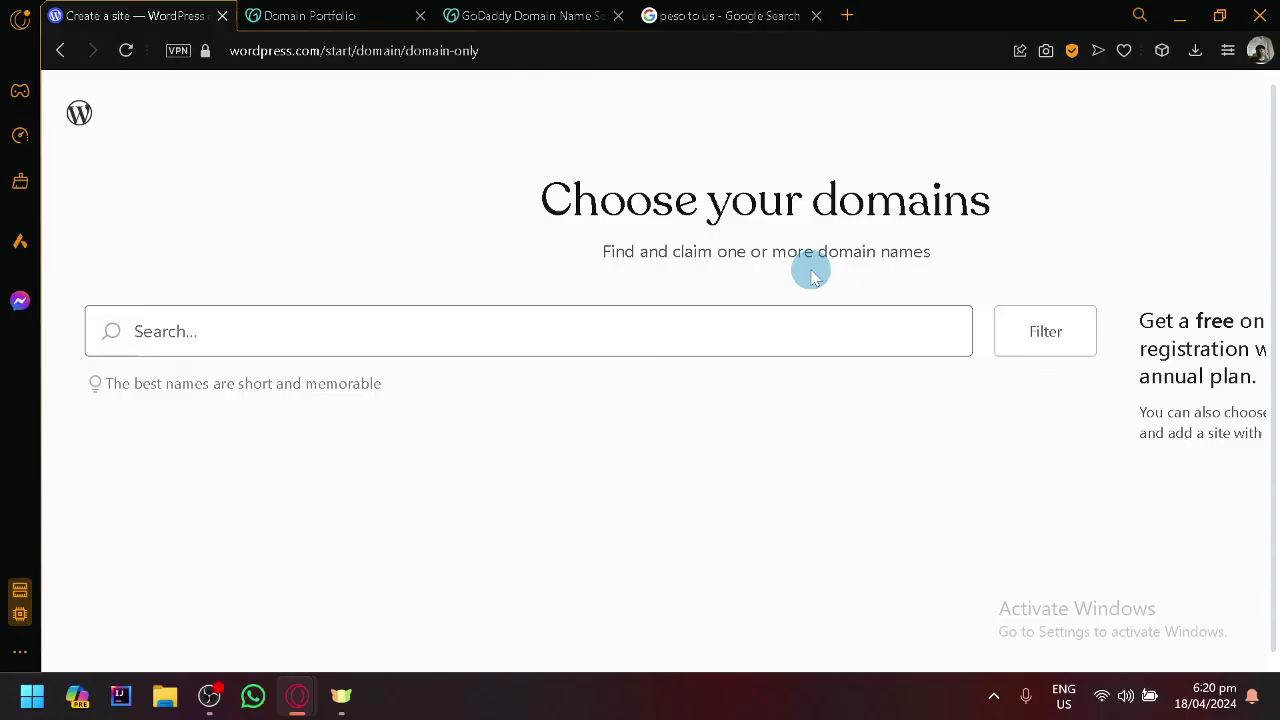
{"action": "scroll", "coordinate": [812, 277], "scroll_direction": "down", "scroll_amount": 1}
{"action": "scroll", "coordinate": [805, 300], "scroll_direction": "down", "scroll_amount": 1}
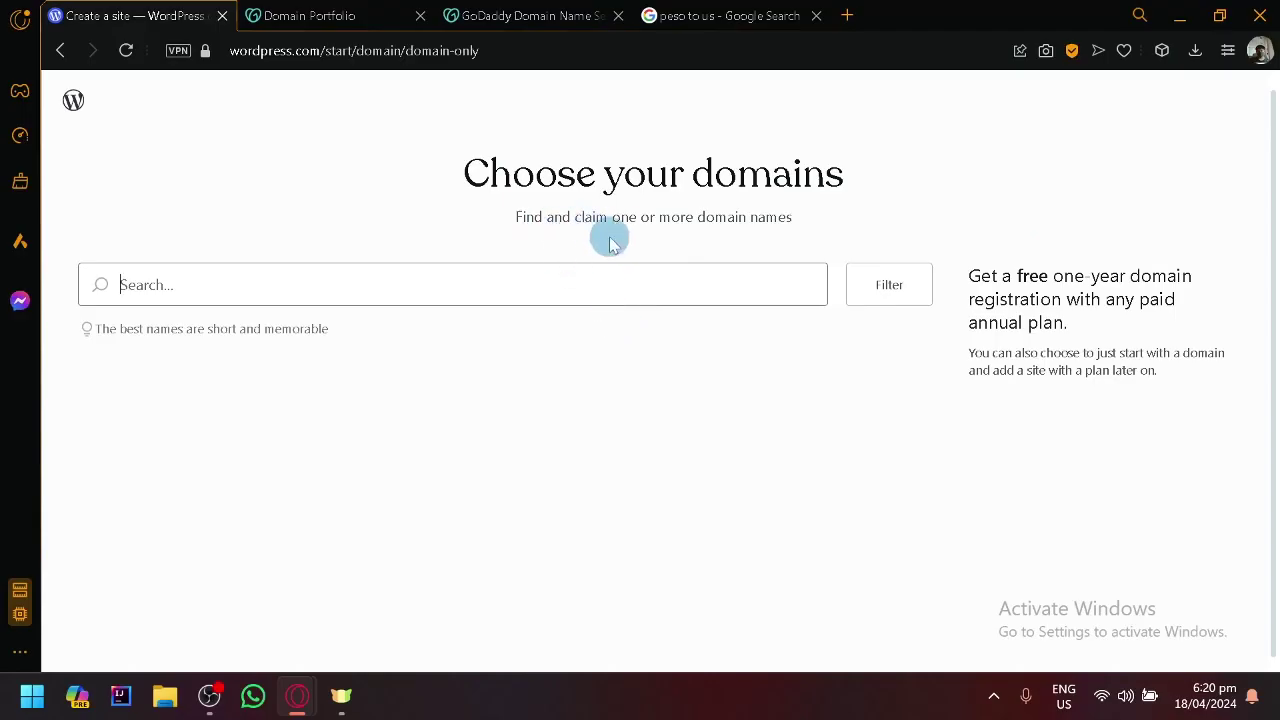
{"action": "scroll", "coordinate": [628, 382], "scroll_direction": "up", "scroll_amount": 1}
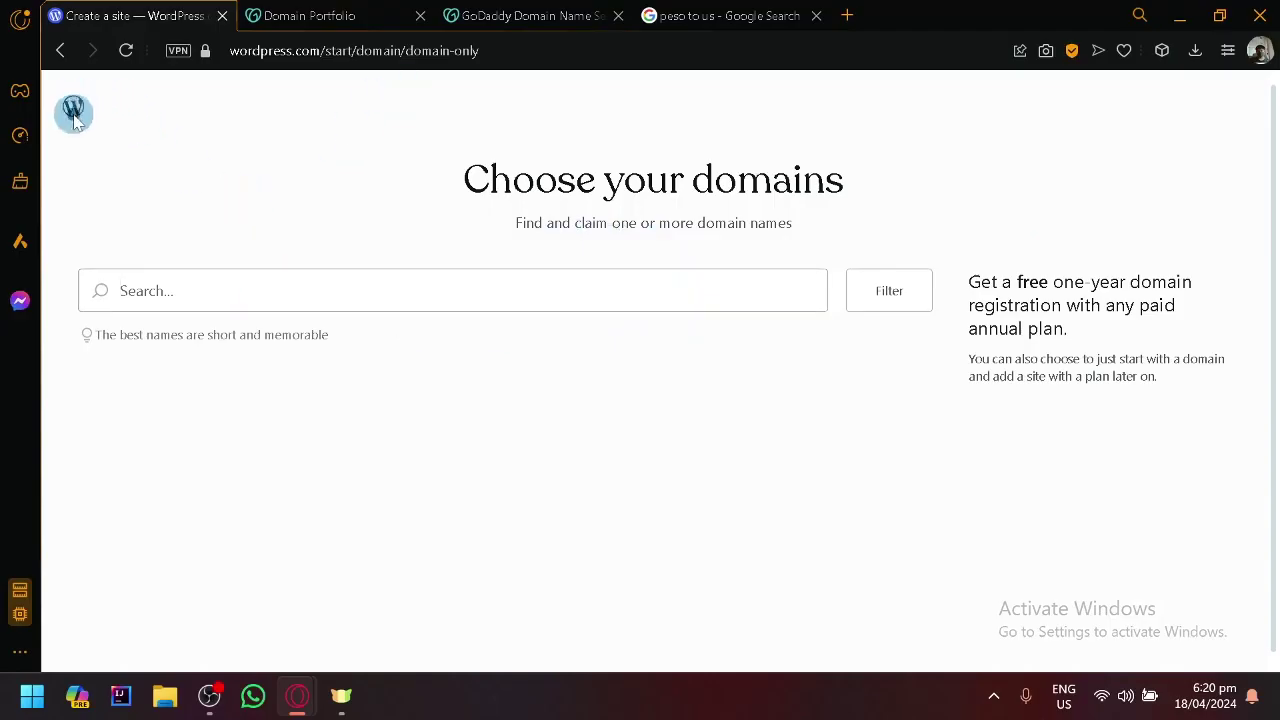
{"action": "left_click", "coordinate": [62, 51]}
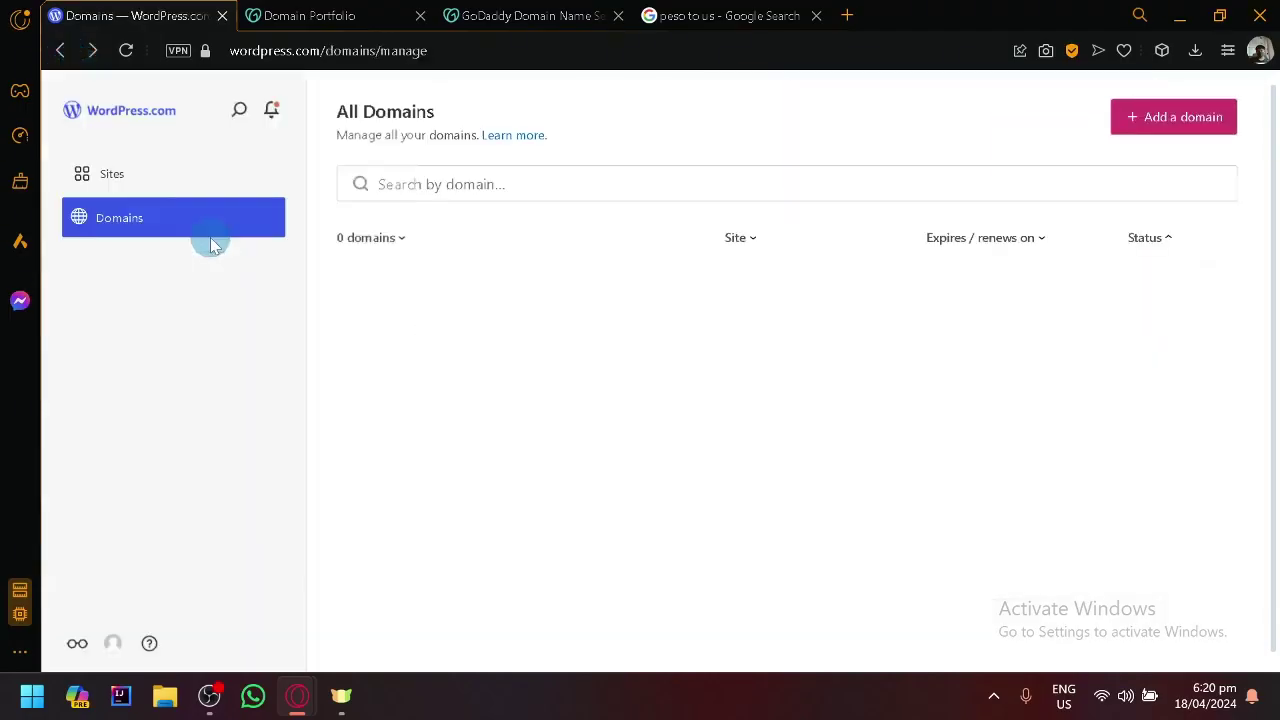
Open the Blogging testing site from the list of sites and start adding a domain to it.
{"action": "left_click", "coordinate": [116, 112]}
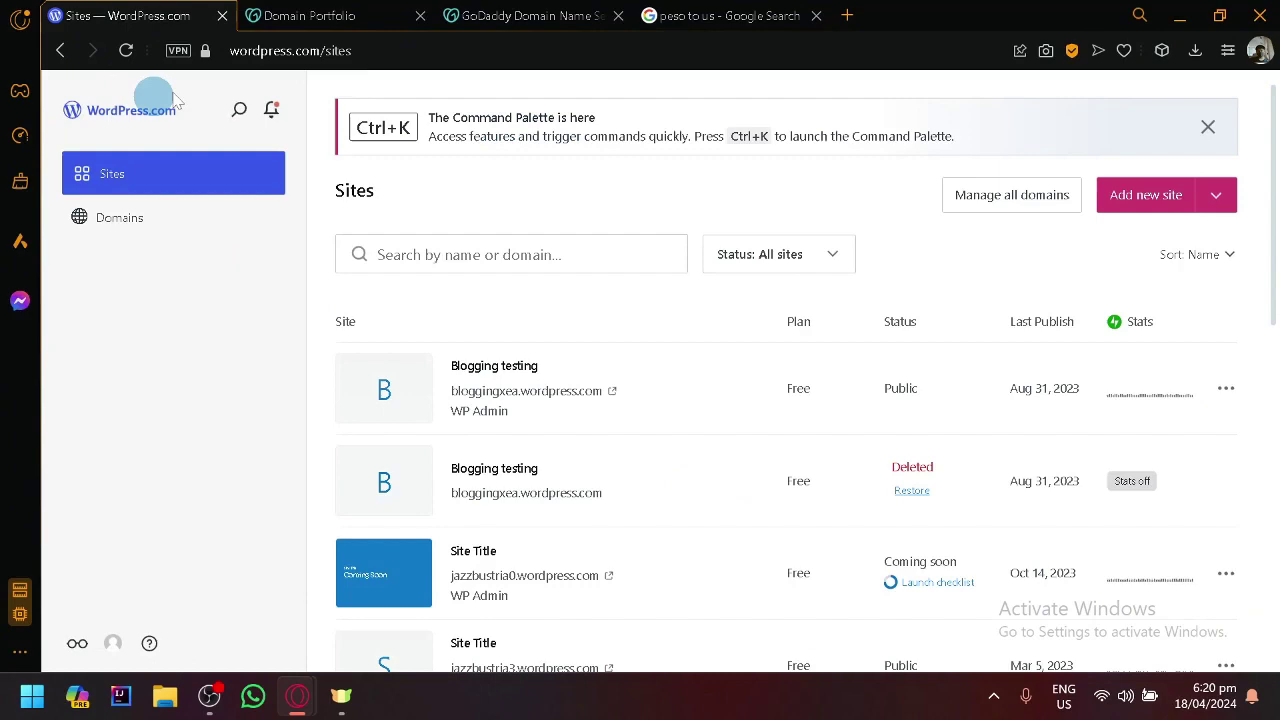
{"action": "left_click", "coordinate": [500, 368]}
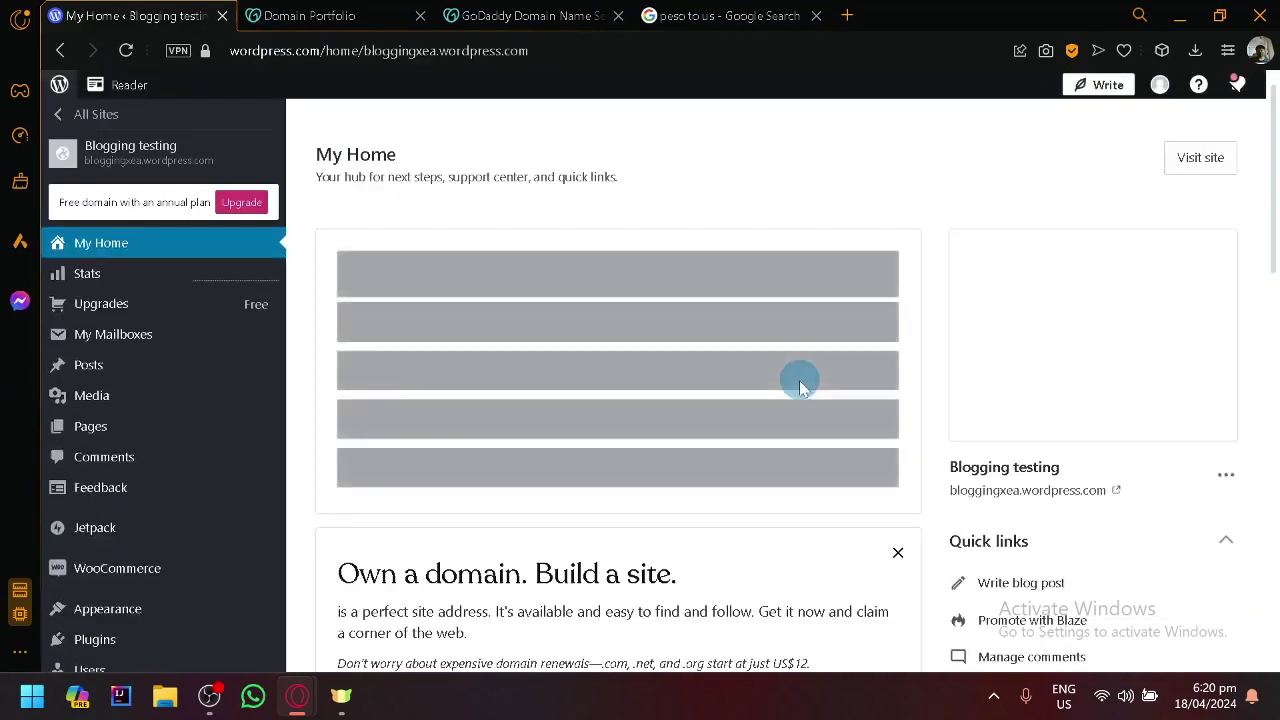
{"action": "scroll", "coordinate": [1150, 410], "scroll_direction": "down", "scroll_amount": 3}
{"action": "left_click", "coordinate": [1040, 502]}
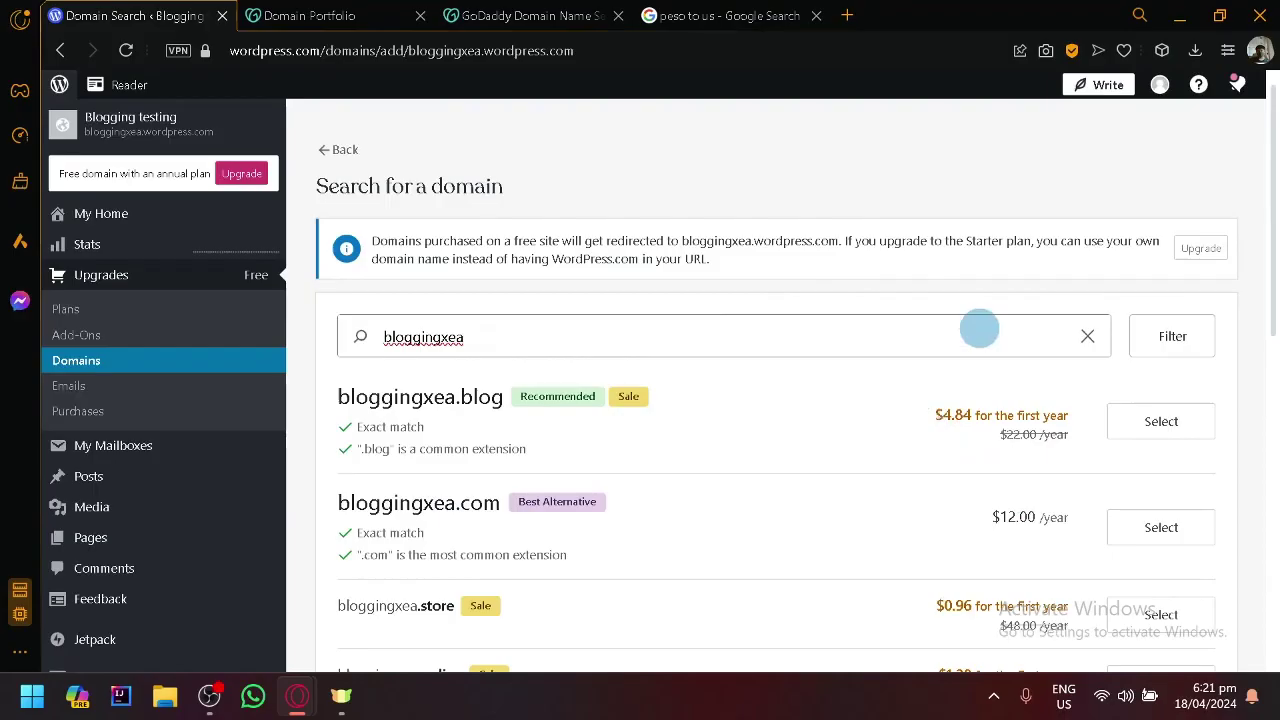
Clear the prefilled domain search and choose to use an already owned domain as the site's address.
{"action": "left_click", "coordinate": [1089, 335]}
{"action": "scroll", "coordinate": [1110, 370], "scroll_direction": "down", "scroll_amount": 1}
{"action": "scroll", "coordinate": [731, 437], "scroll_direction": "down", "scroll_amount": 1}
{"action": "scroll", "coordinate": [503, 211], "scroll_direction": "up", "scroll_amount": 3}
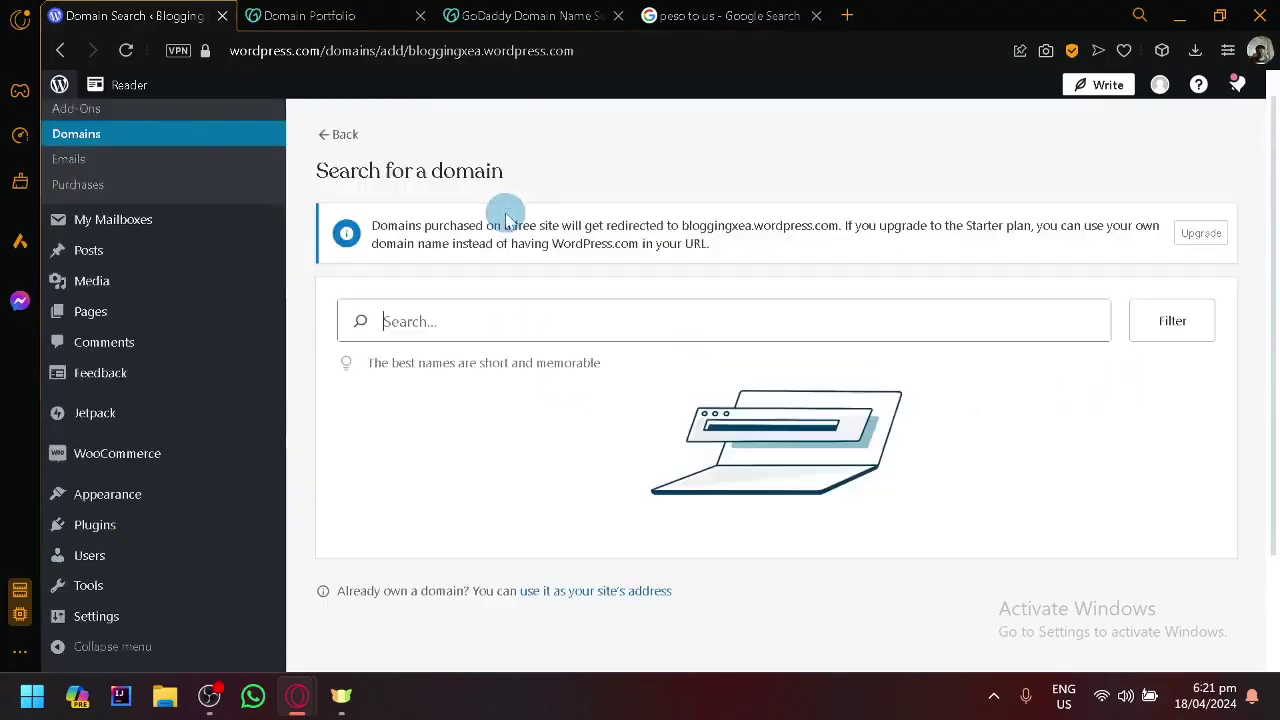
{"action": "scroll", "coordinate": [470, 412], "scroll_direction": "down", "scroll_amount": 3}
{"action": "scroll", "coordinate": [470, 412], "scroll_direction": "up", "scroll_amount": 5}
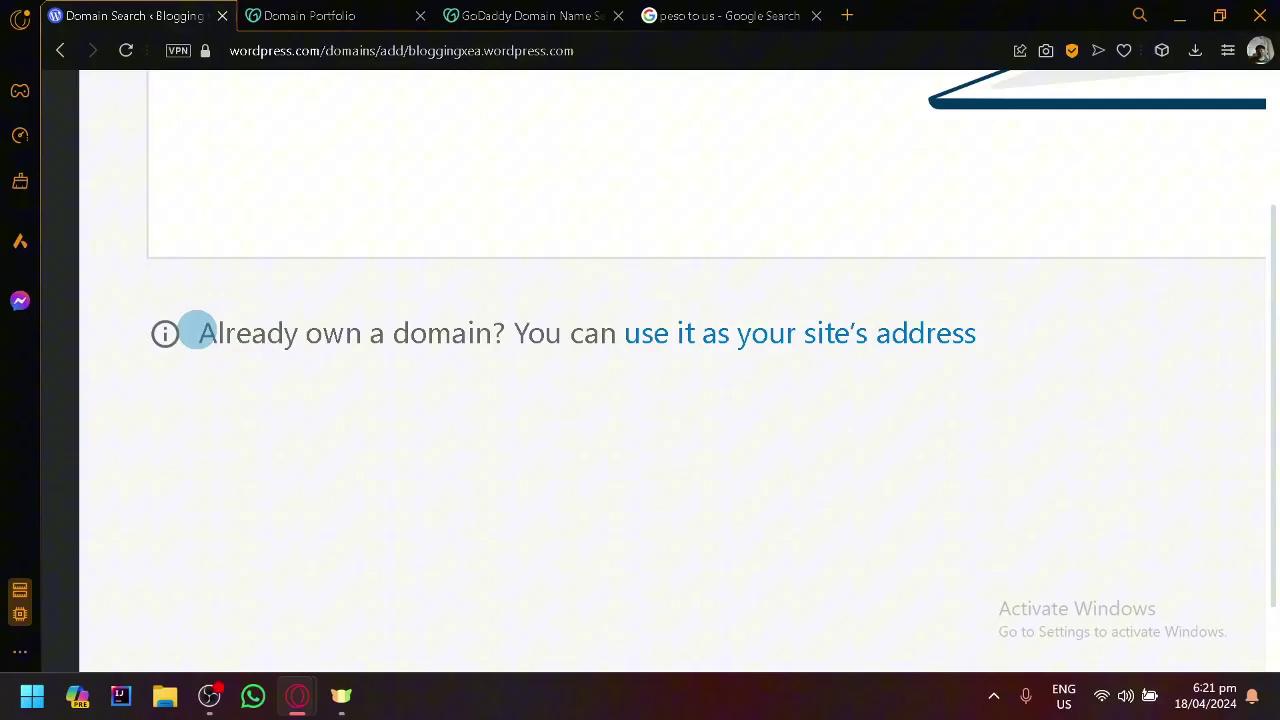
{"action": "left_click", "coordinate": [859, 340]}
{"action": "scroll", "coordinate": [859, 346], "scroll_direction": "down", "scroll_amount": 5}
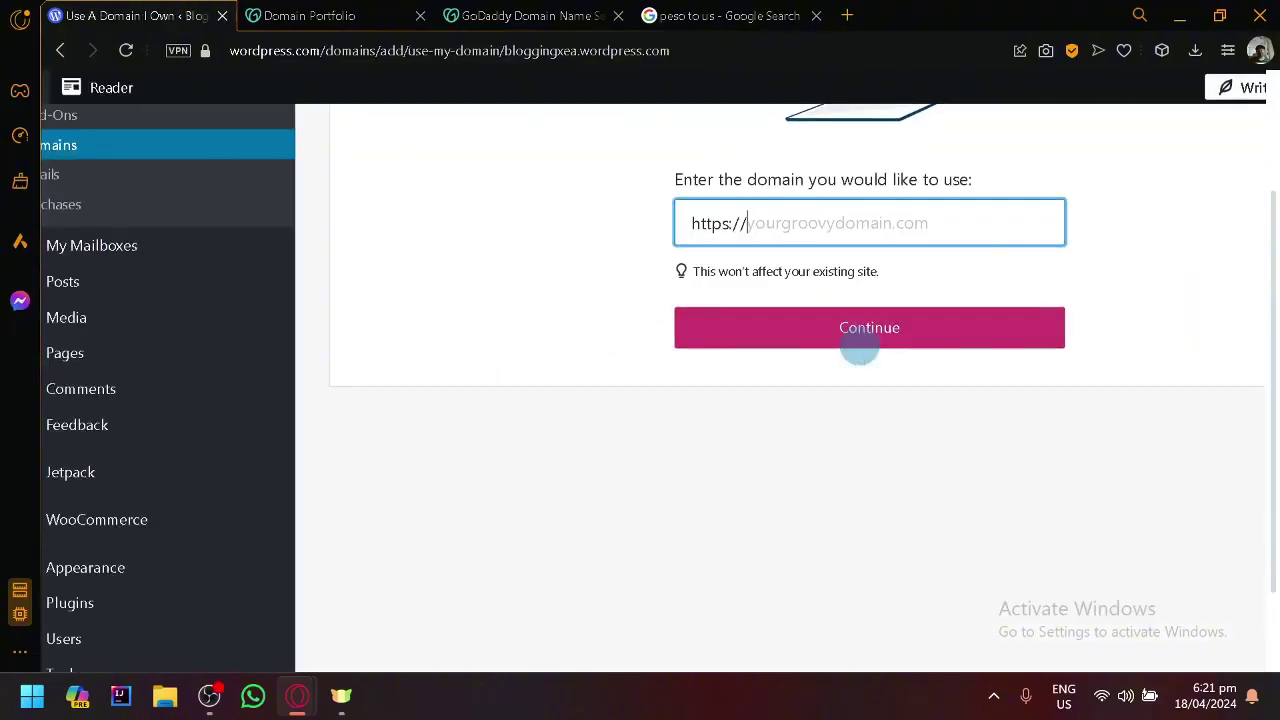
{"action": "scroll", "coordinate": [925, 455], "scroll_direction": "up", "scroll_amount": 1}
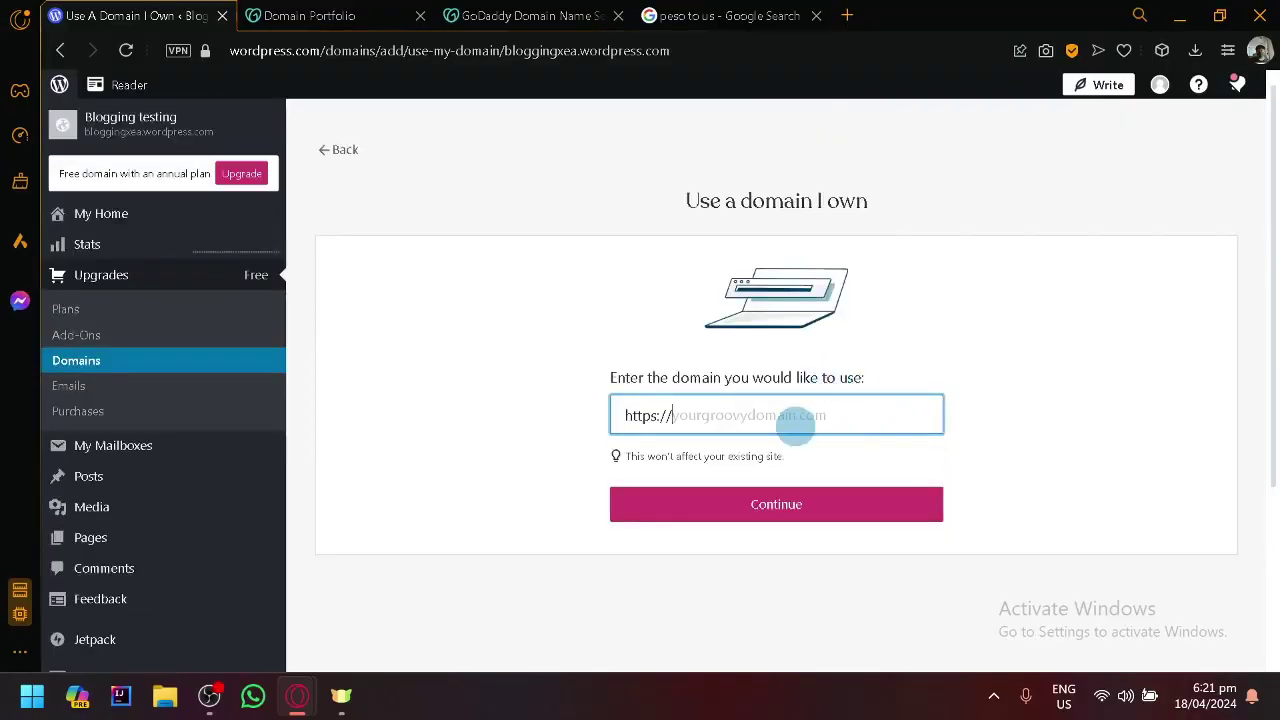
Copy xeazhar.shop from the GoDaddy Domain Portfolio, enter it in WordPress as the owned domain, and continue to the transfer options.
{"action": "left_click", "coordinate": [555, 10]}
{"action": "left_click", "coordinate": [405, 12]}
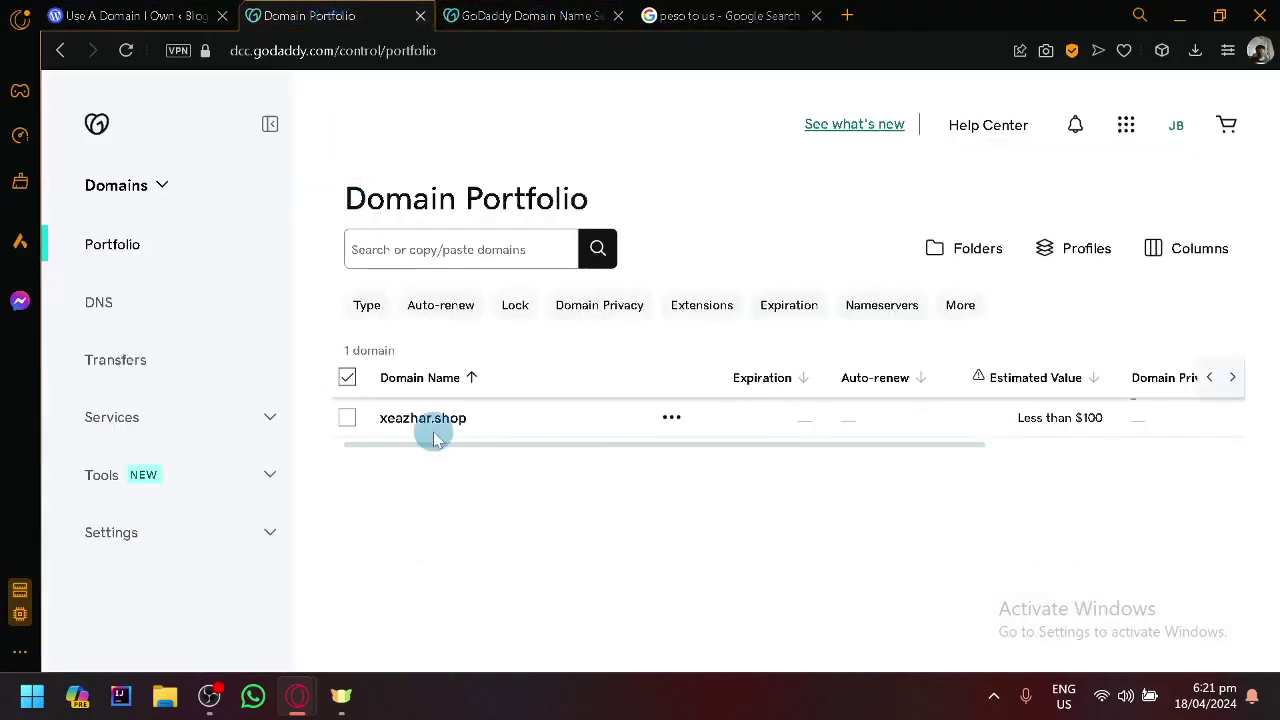
{"action": "left_click_drag", "start_coordinate": [465, 418], "coordinate": [371, 420]}
{"action": "key", "text": "ctrl+c"}
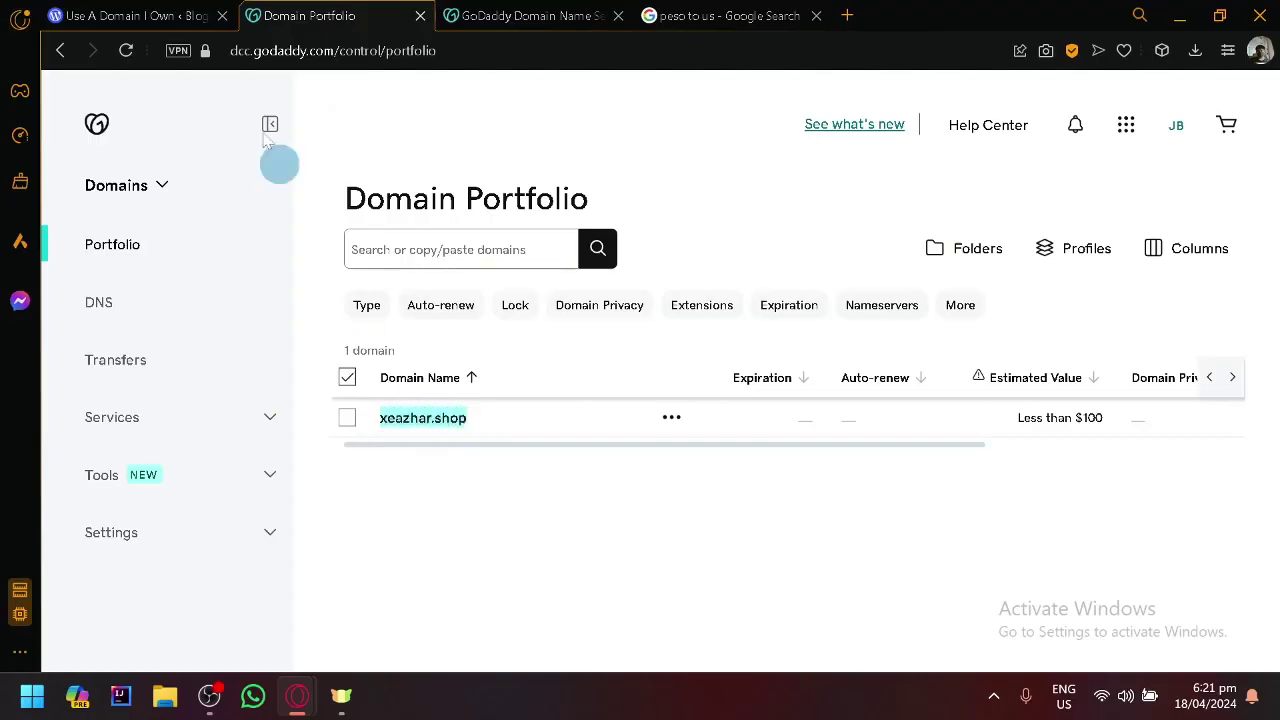
{"action": "left_click", "coordinate": [135, 15]}
{"action": "key", "text": "ctrl+v"}
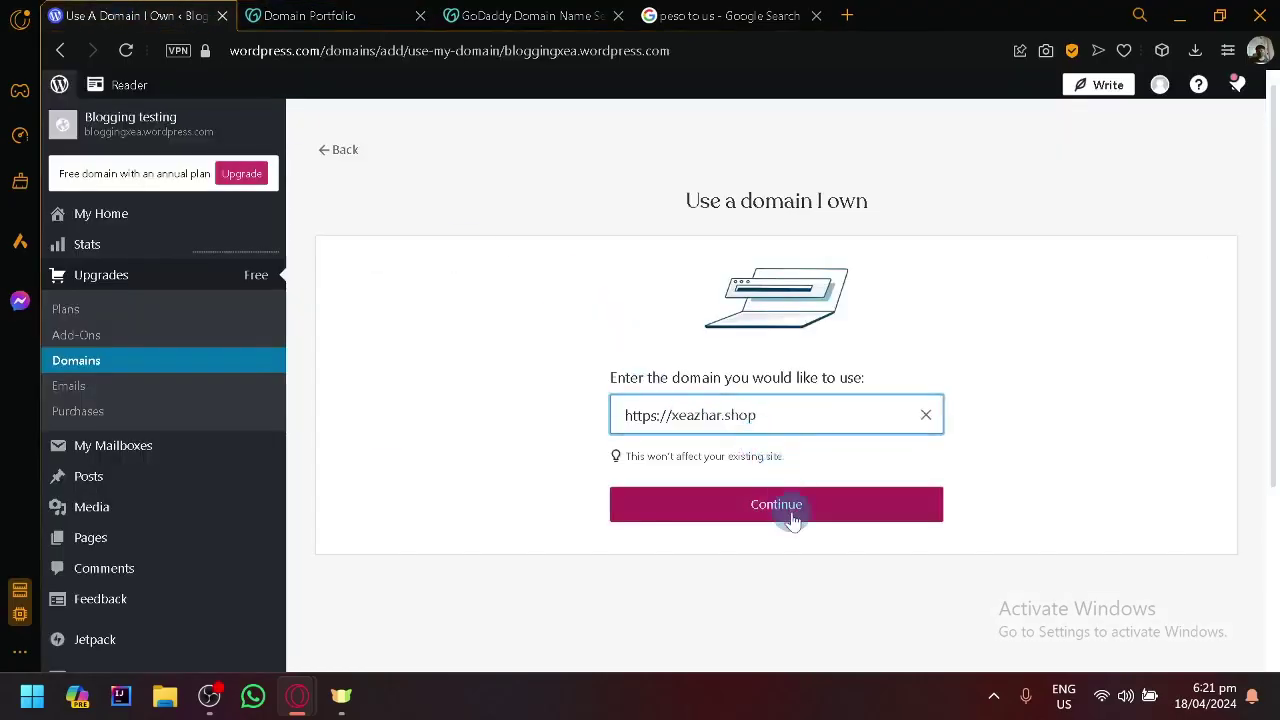
{"action": "left_click", "coordinate": [790, 514]}
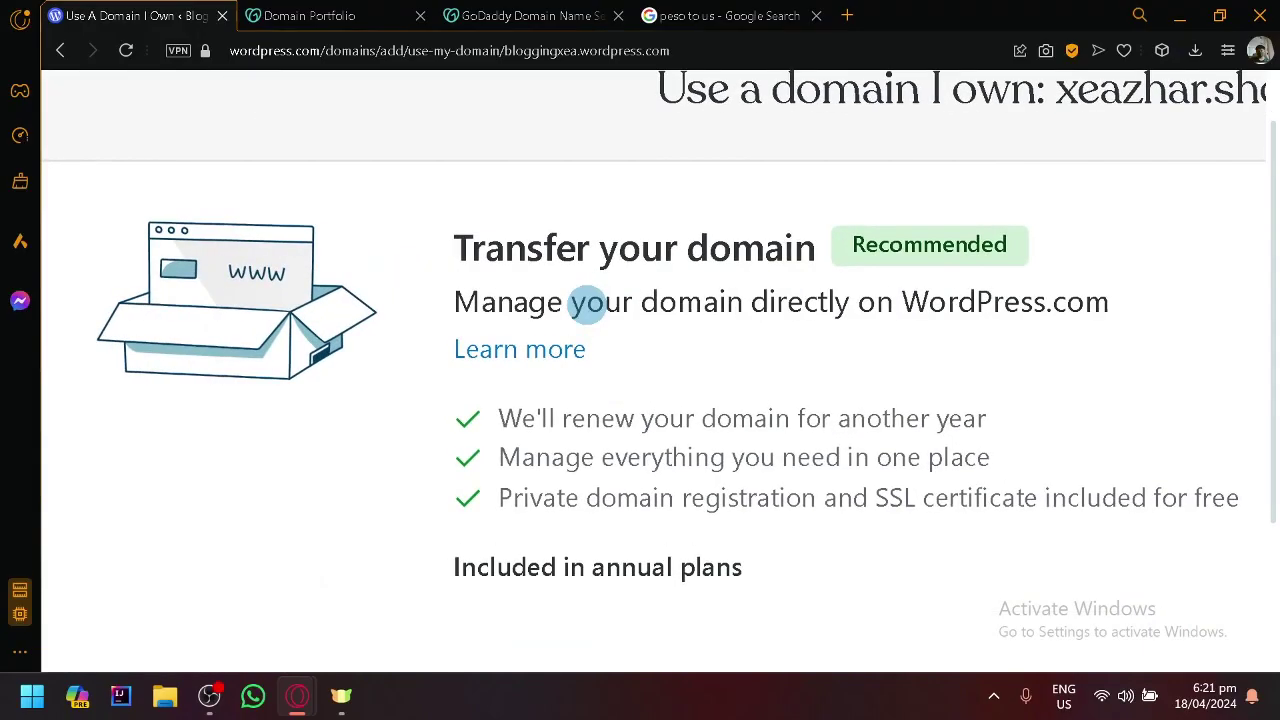
{"action": "scroll", "coordinate": [587, 305], "scroll_direction": "right", "scroll_amount": 3}
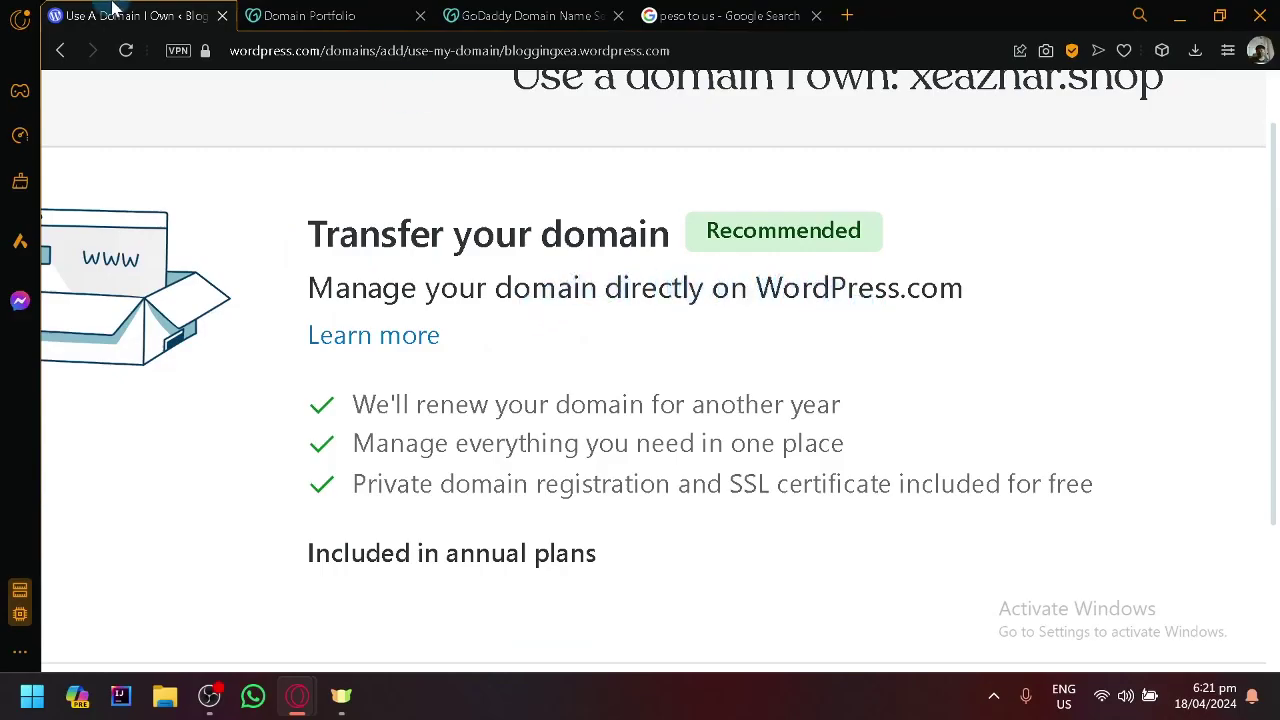
Compare what transferring xeazhar.shop to WordPress.com and connecting it through its current provider each include.
{"action": "left_click", "coordinate": [305, 15]}
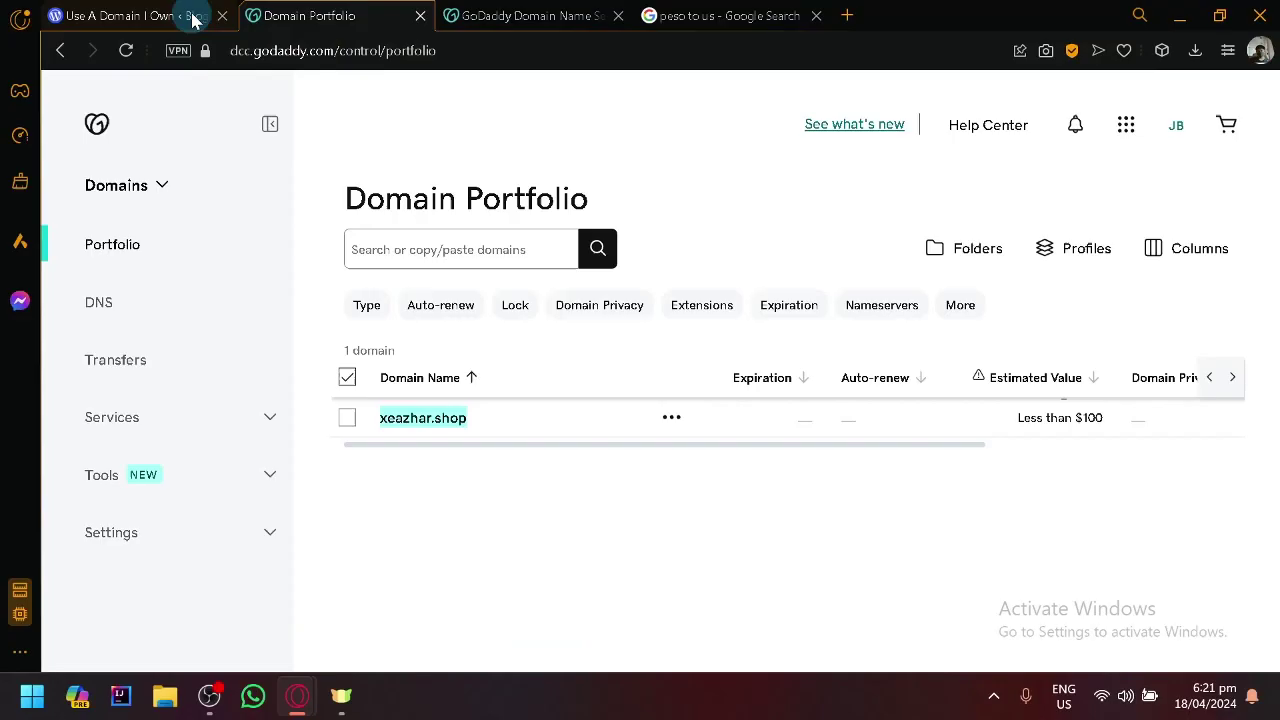
{"action": "left_click", "coordinate": [147, 10]}
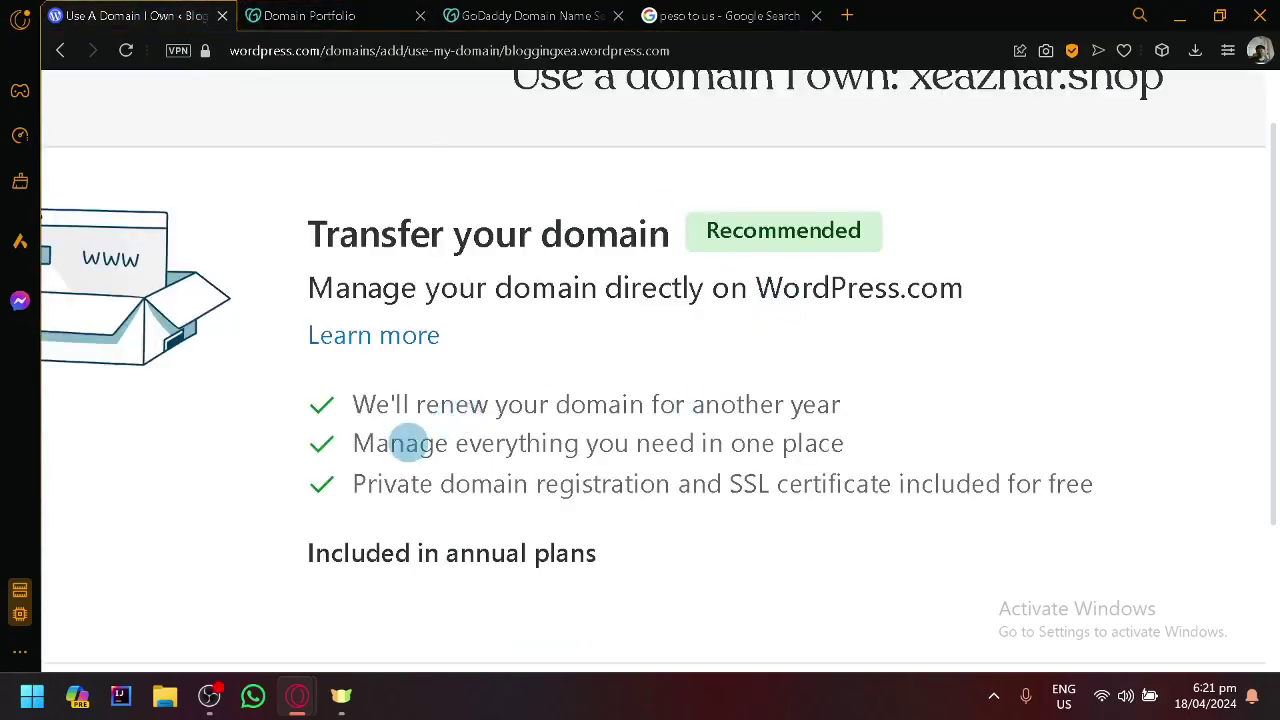
{"action": "left_click_drag", "start_coordinate": [364, 405], "coordinate": [567, 412]}
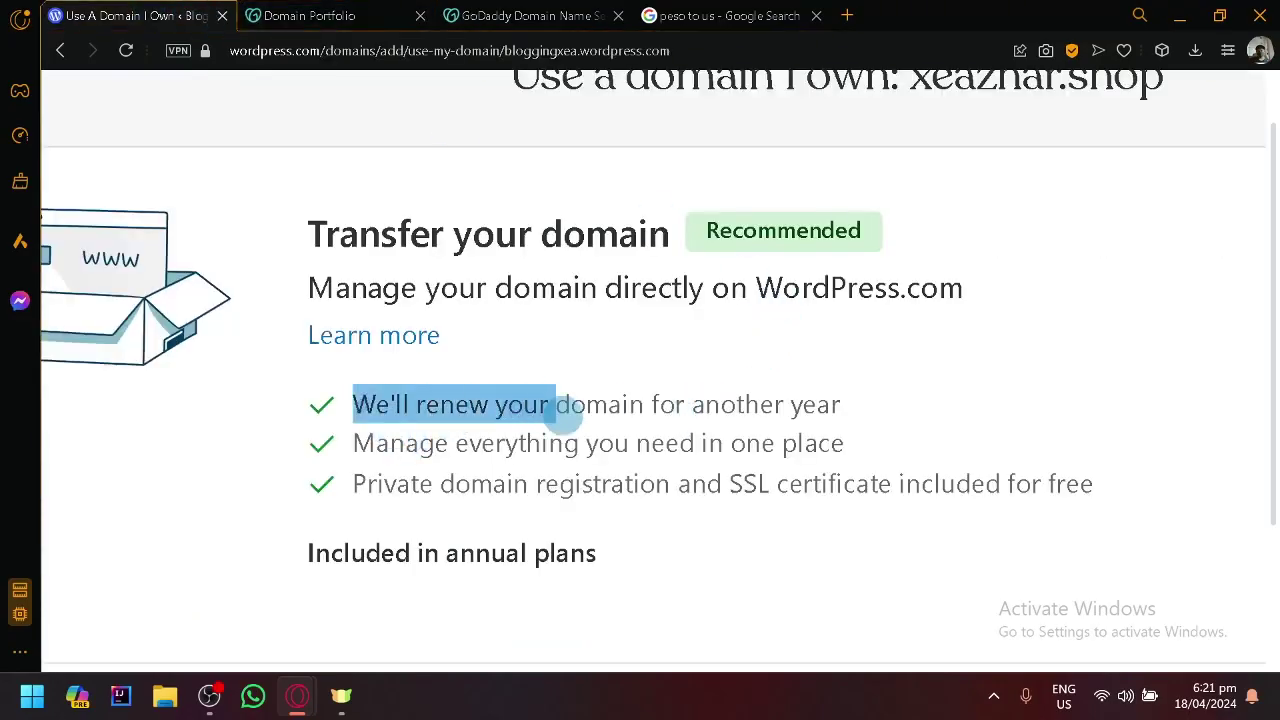
{"action": "left_click", "coordinate": [529, 186]}
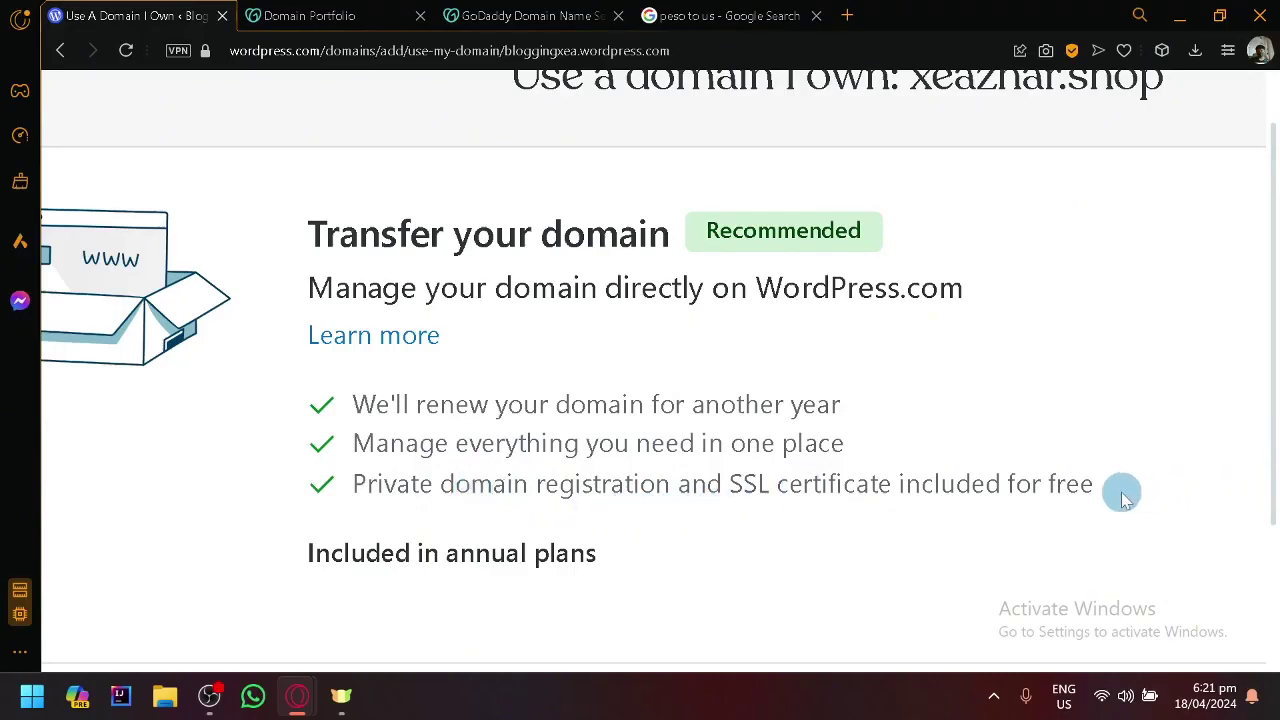
{"action": "scroll", "coordinate": [1118, 492], "scroll_direction": "down", "scroll_amount": 3}
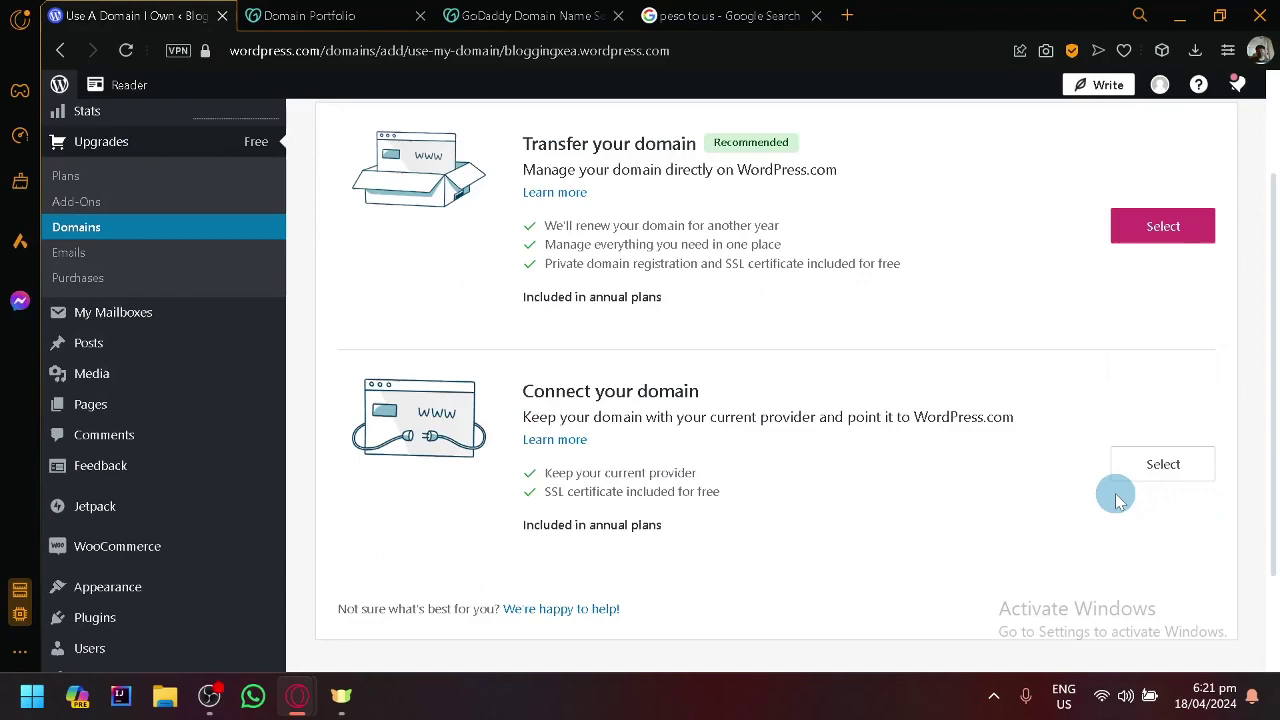
{"action": "scroll", "coordinate": [505, 312], "scroll_direction": "up", "scroll_amount": 5}
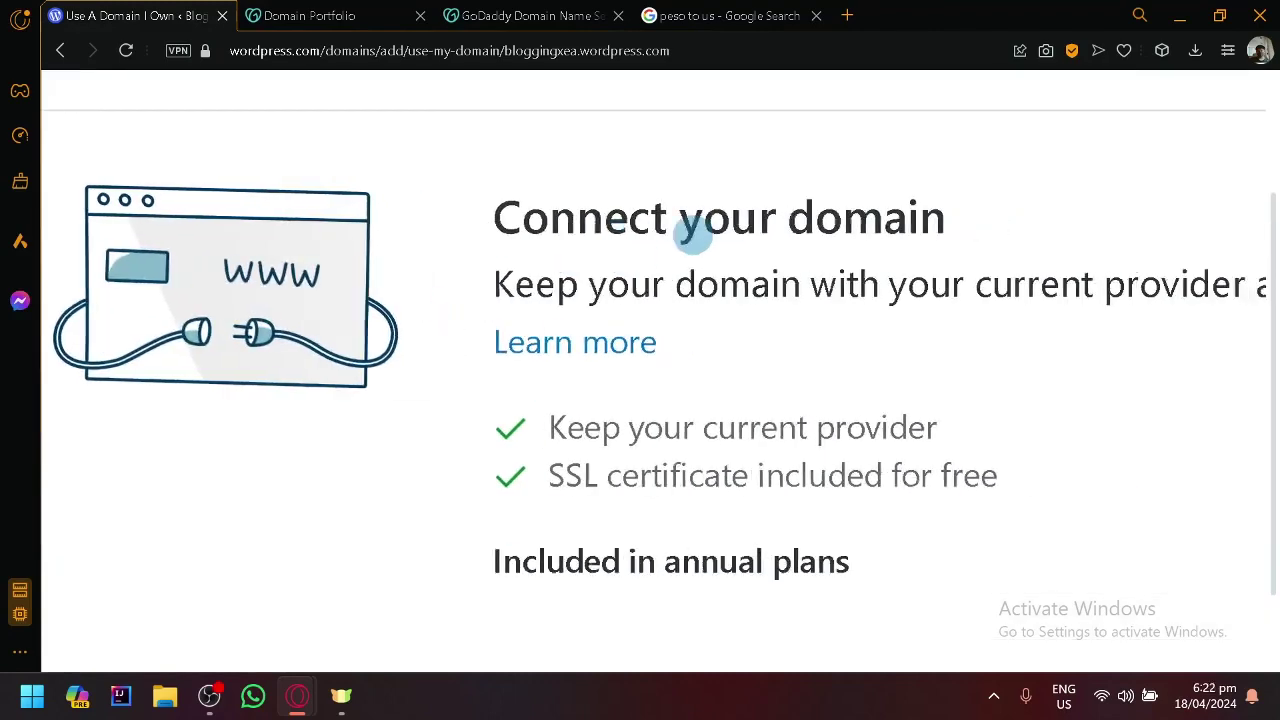
{"action": "scroll", "coordinate": [600, 306], "scroll_direction": "right", "scroll_amount": 5}
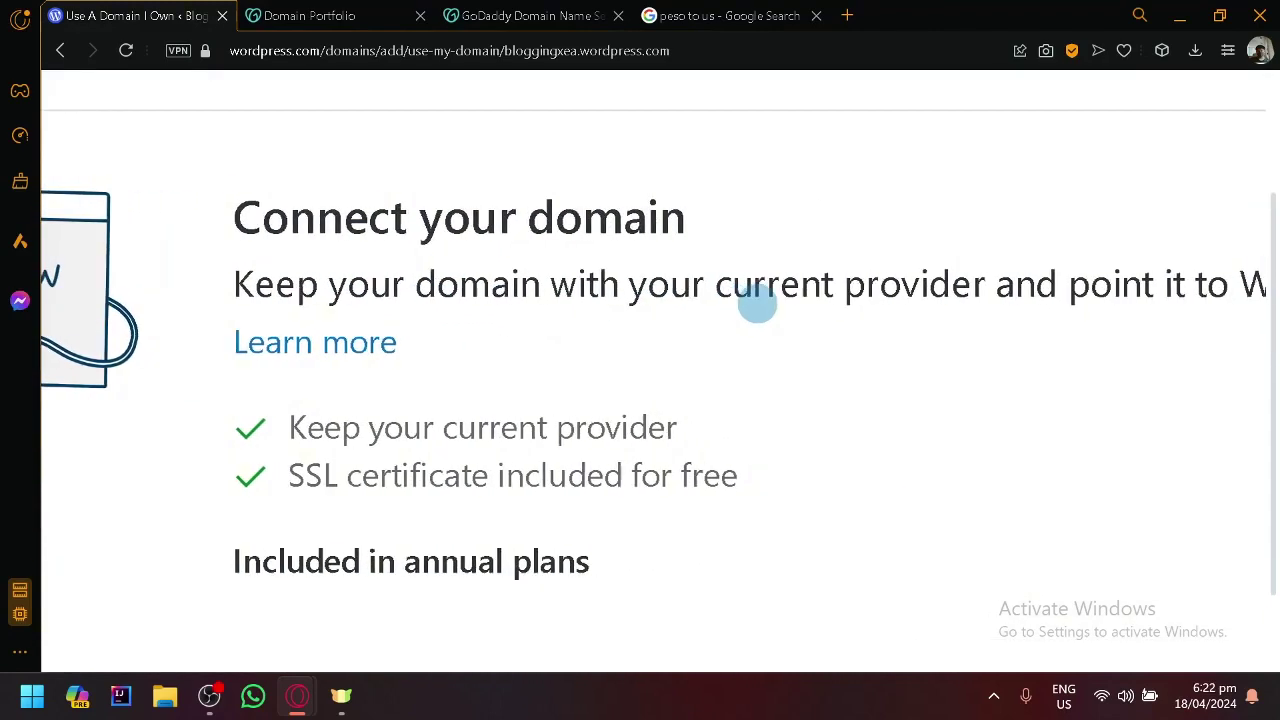
{"action": "scroll", "coordinate": [786, 306], "scroll_direction": "down", "scroll_amount": 5}
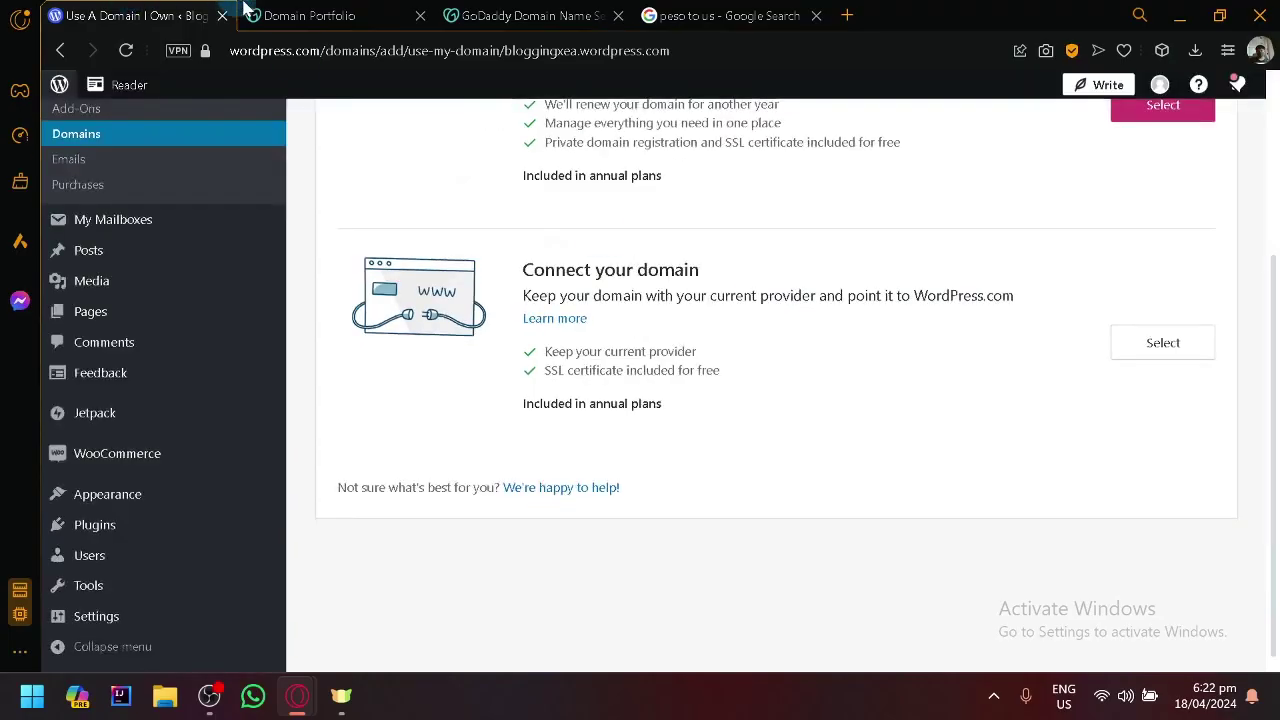
{"action": "left_click", "coordinate": [400, 14]}
{"action": "left_click", "coordinate": [155, 12]}
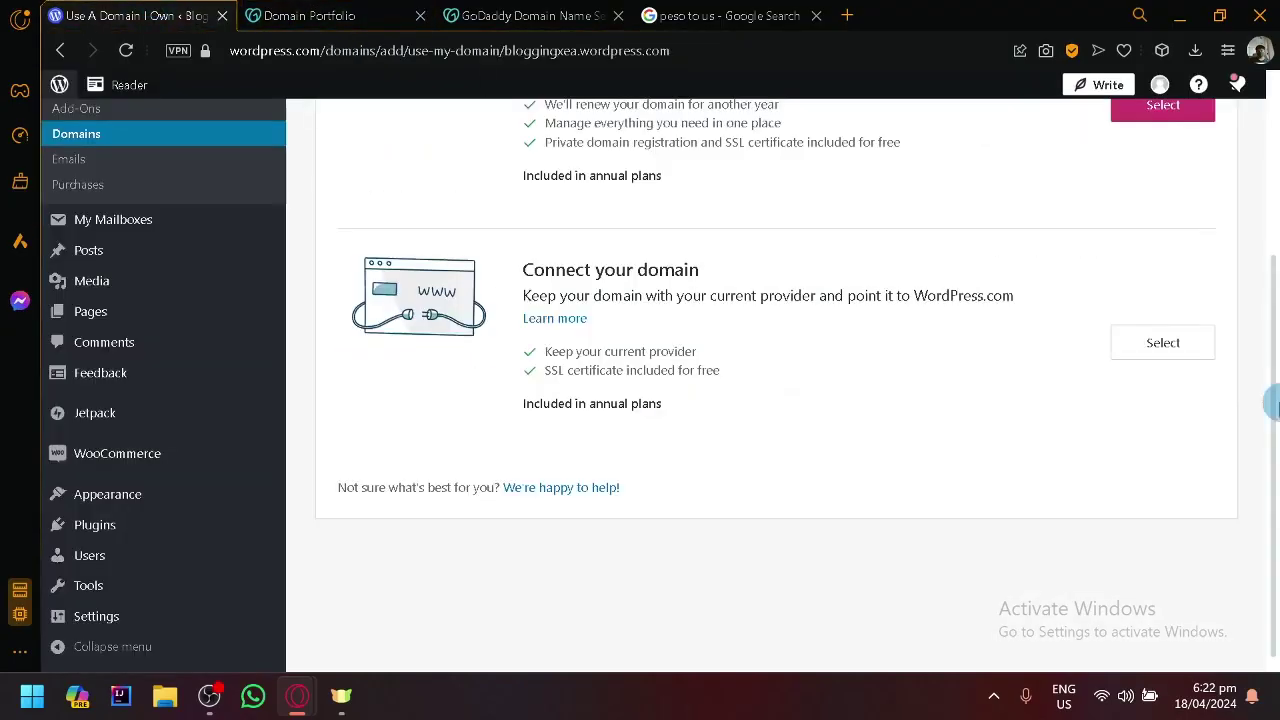
Choose to connect xeazhar.shop while keeping its current provider, and review the WordPress.com Explorer plan in the checkout order.
{"action": "left_click", "coordinate": [1170, 344]}
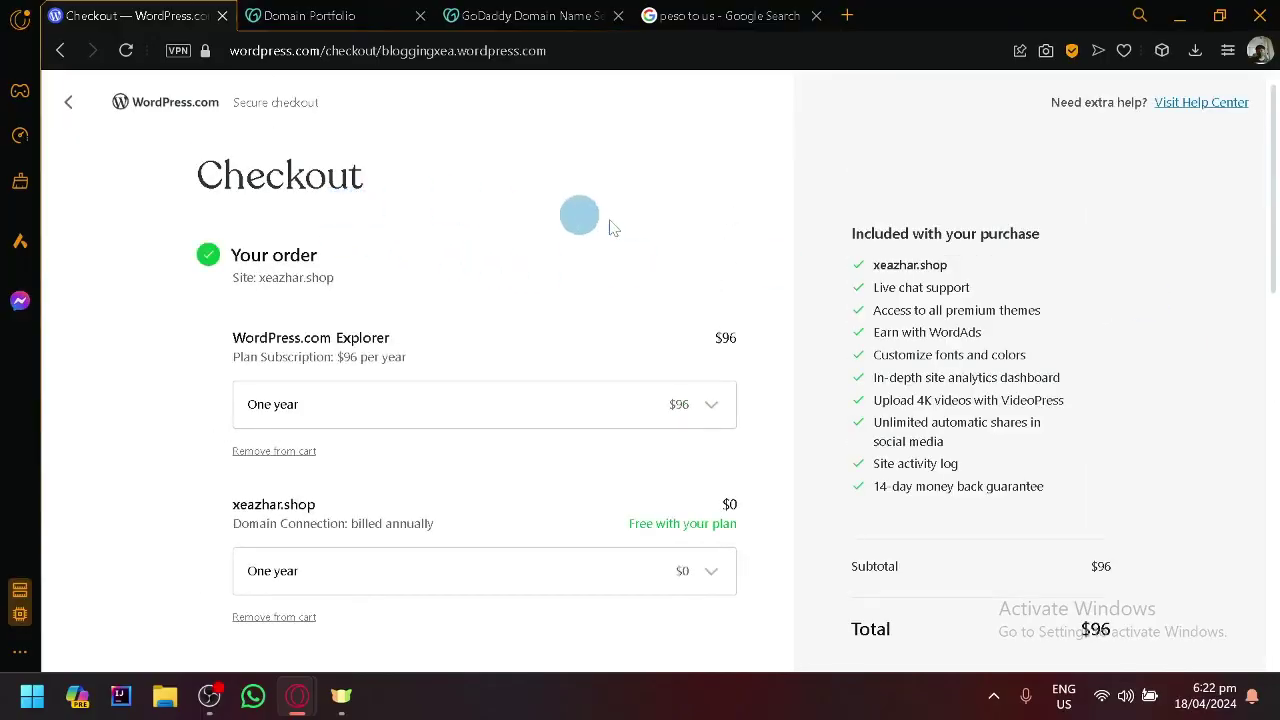
{"action": "scroll", "coordinate": [848, 248], "scroll_direction": "down", "scroll_amount": 3}
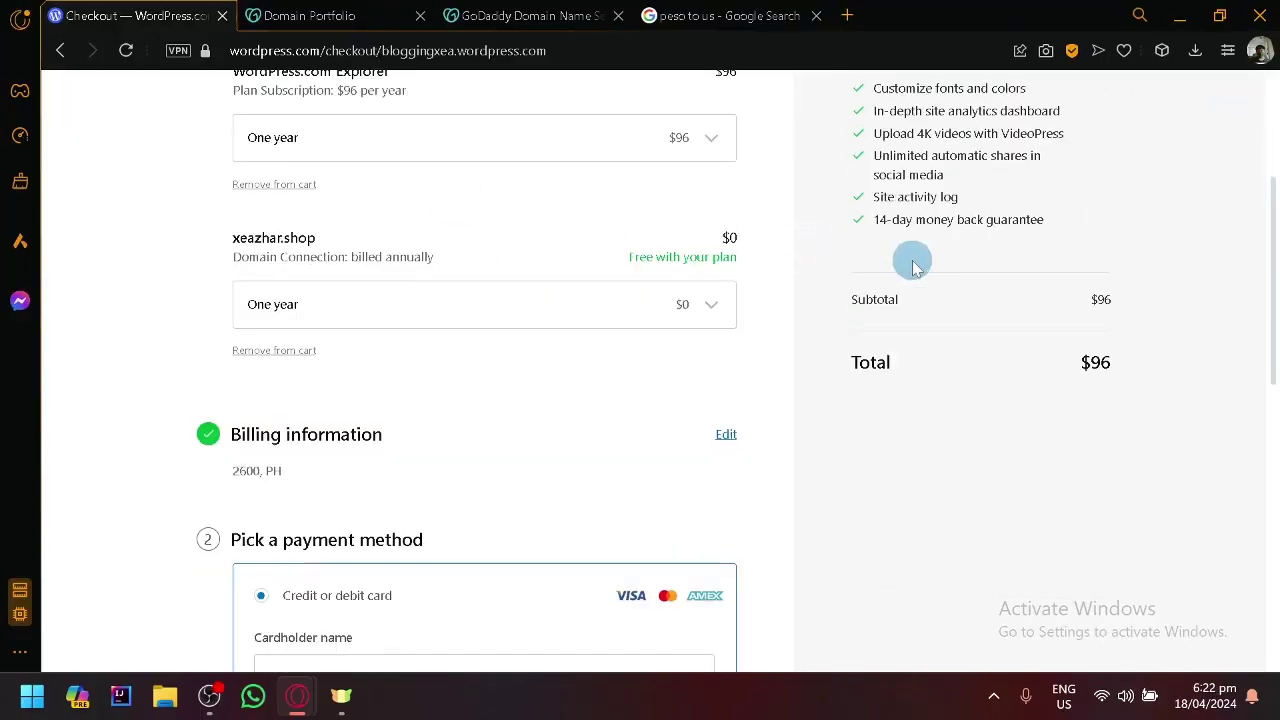
{"action": "scroll", "coordinate": [912, 265], "scroll_direction": "up", "scroll_amount": 2}
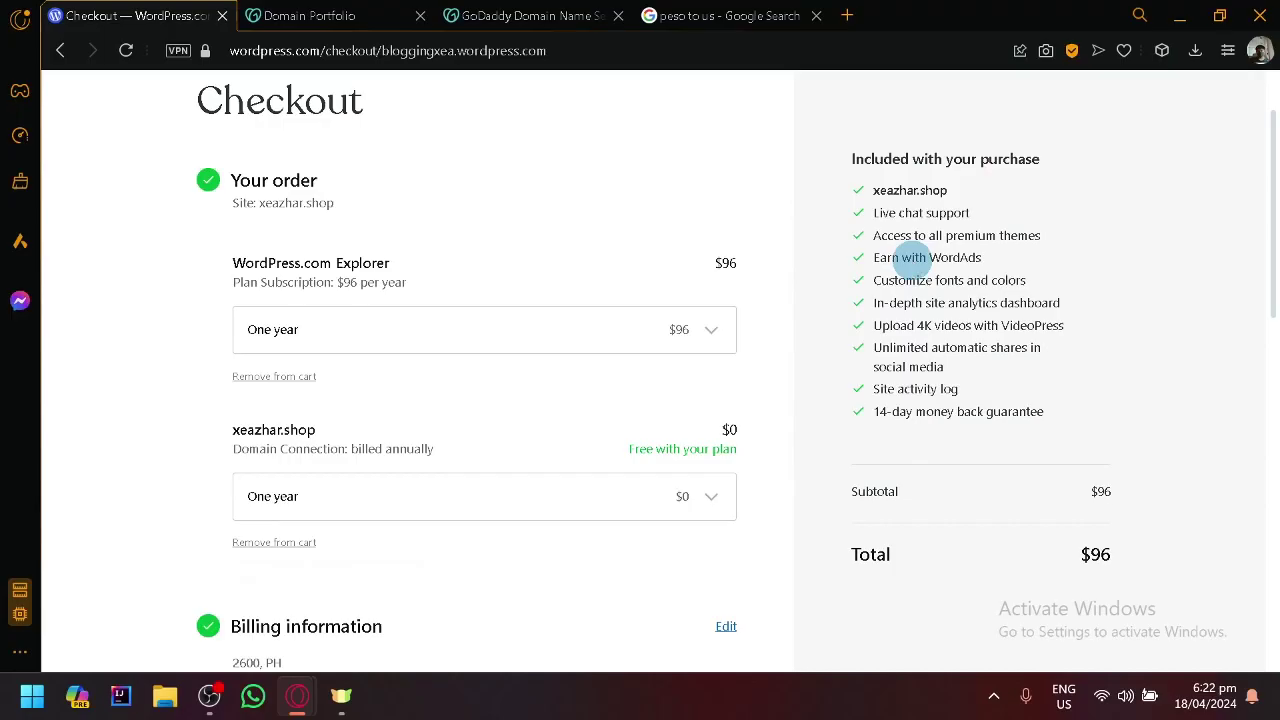
{"action": "scroll", "coordinate": [363, 314], "scroll_direction": "up", "scroll_amount": 1}
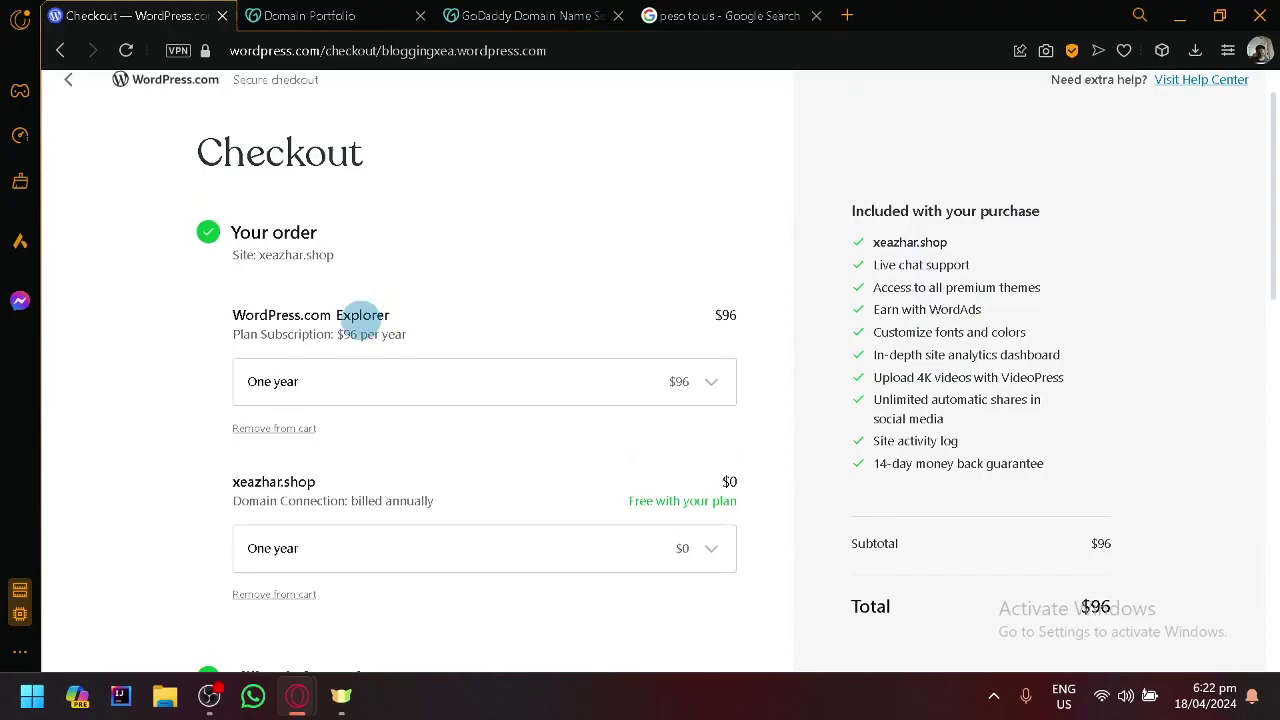
{"action": "scroll", "coordinate": [343, 334], "scroll_direction": "up", "scroll_amount": 5, "text": "ctrl"}
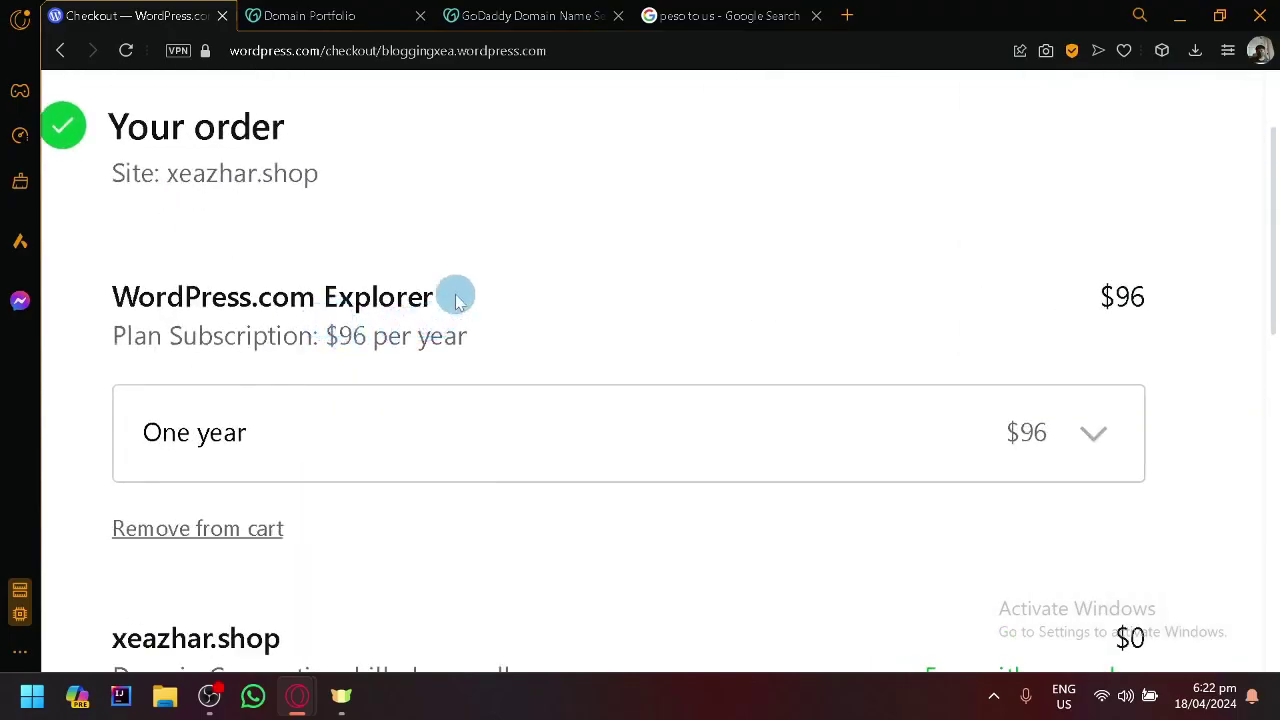
{"action": "left_click_drag", "start_coordinate": [451, 291], "coordinate": [128, 280]}
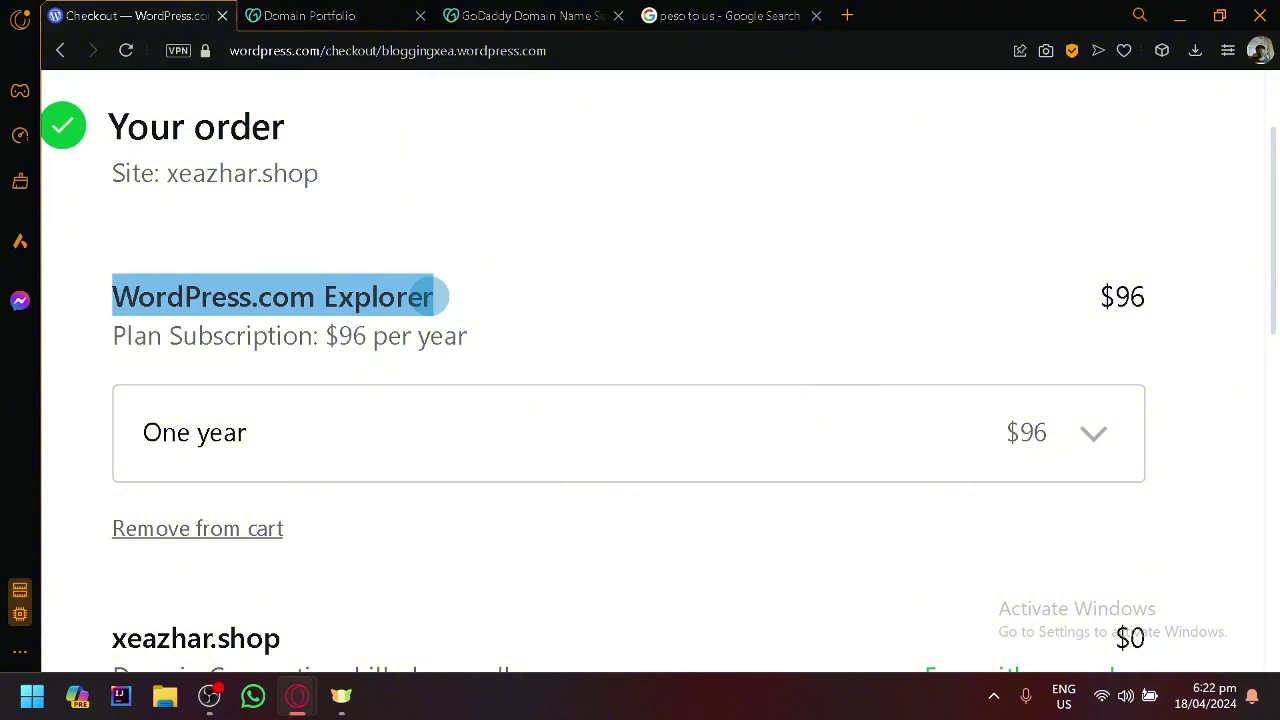
{"action": "left_click", "coordinate": [477, 291]}
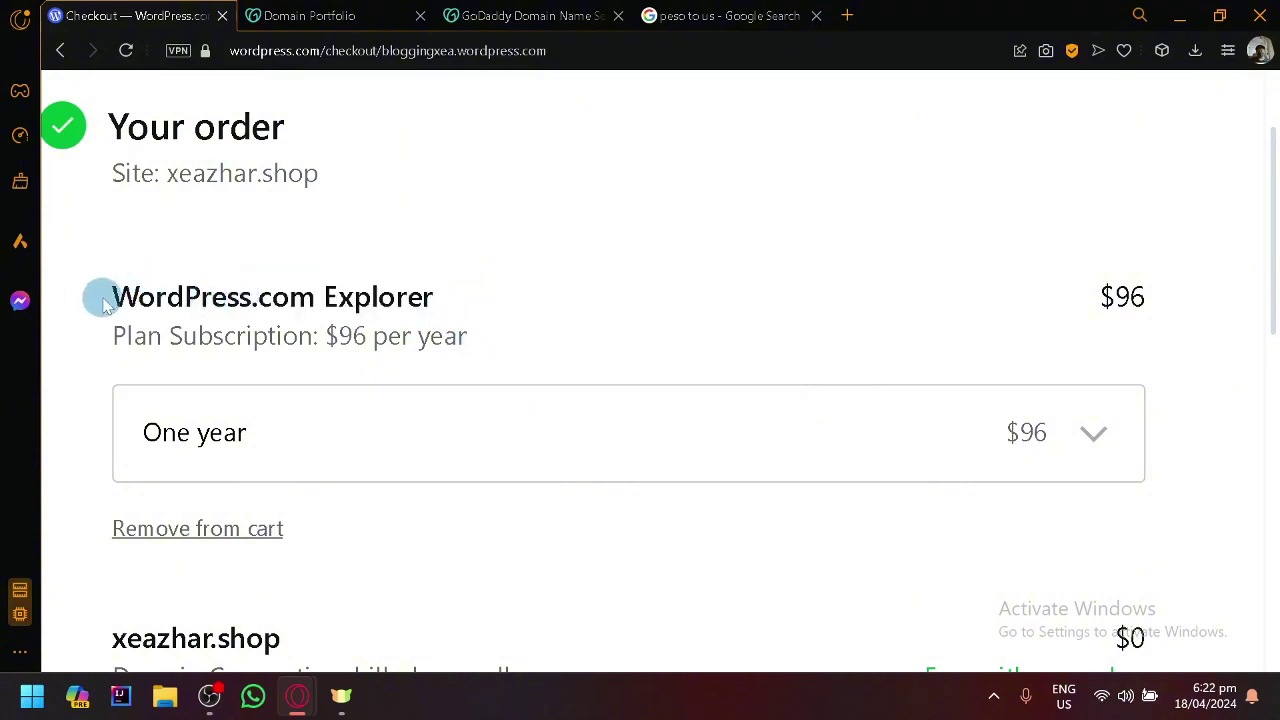
{"action": "left_click_drag", "start_coordinate": [104, 300], "coordinate": [443, 306]}
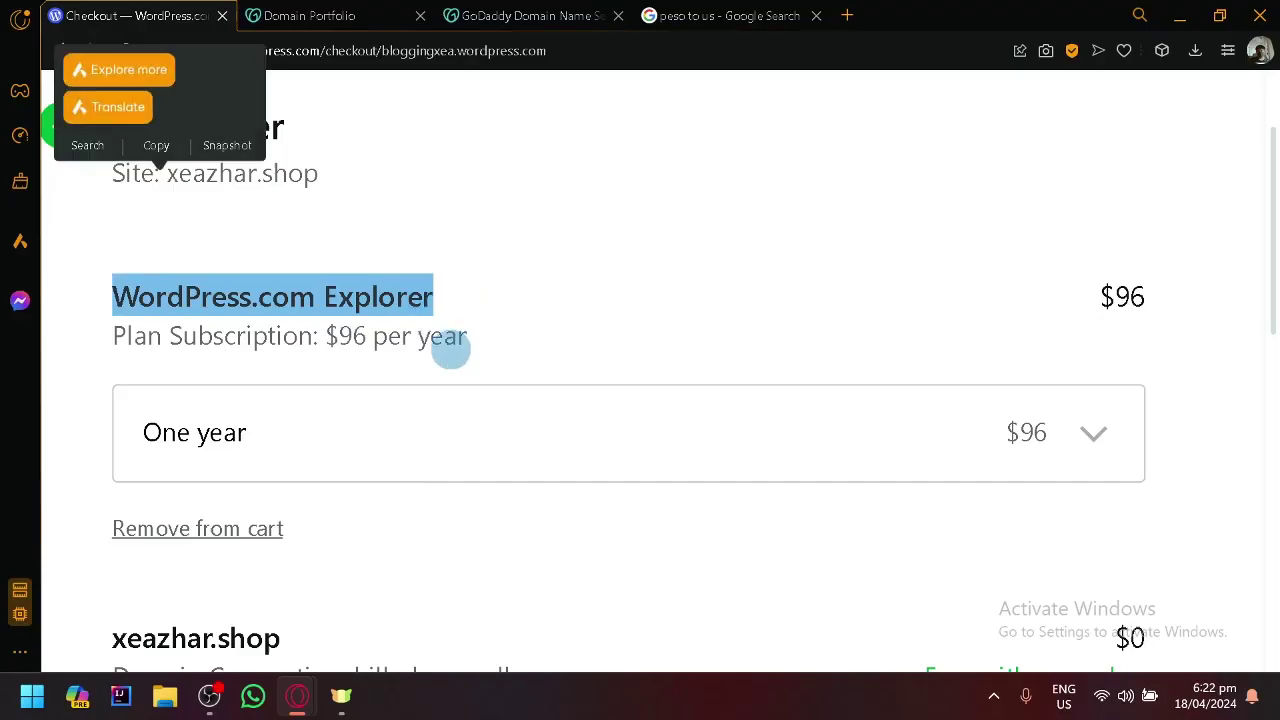
{"action": "key", "text": "ctrl+0"}
View the Explorer plan's subscription term choices and look through the billing and payment sections of the checkout.
{"action": "left_click", "coordinate": [450, 388]}
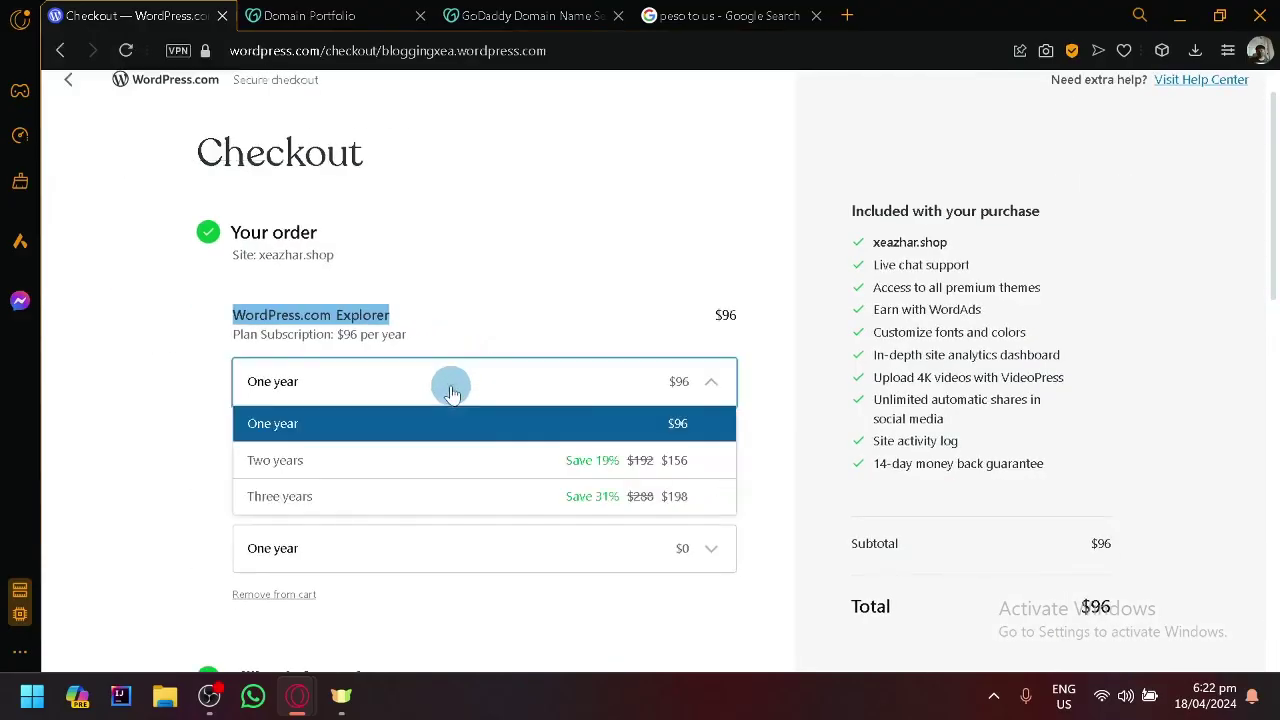
{"action": "scroll", "coordinate": [729, 409], "scroll_direction": "up", "scroll_amount": 6}
{"action": "scroll", "coordinate": [640, 400], "scroll_direction": "left", "scroll_amount": 5}
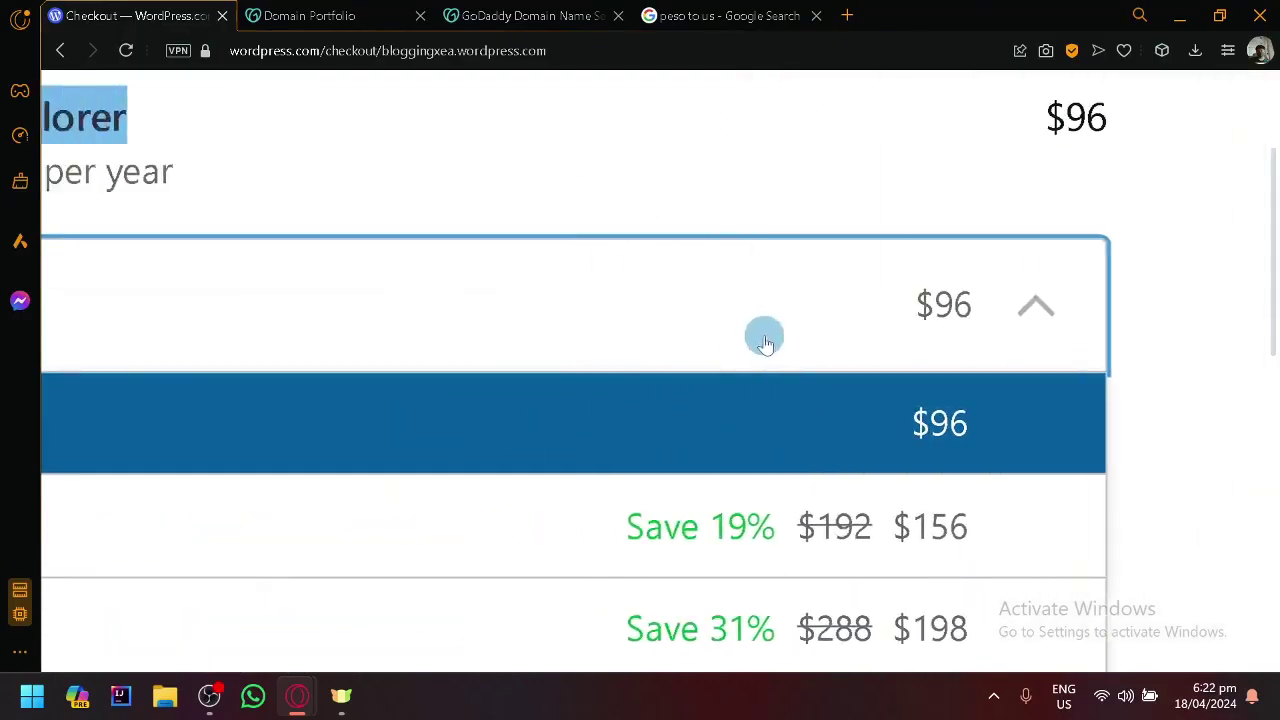
{"action": "scroll", "coordinate": [765, 343], "scroll_direction": "down", "scroll_amount": 6}
{"action": "scroll", "coordinate": [775, 340], "scroll_direction": "down", "scroll_amount": 3}
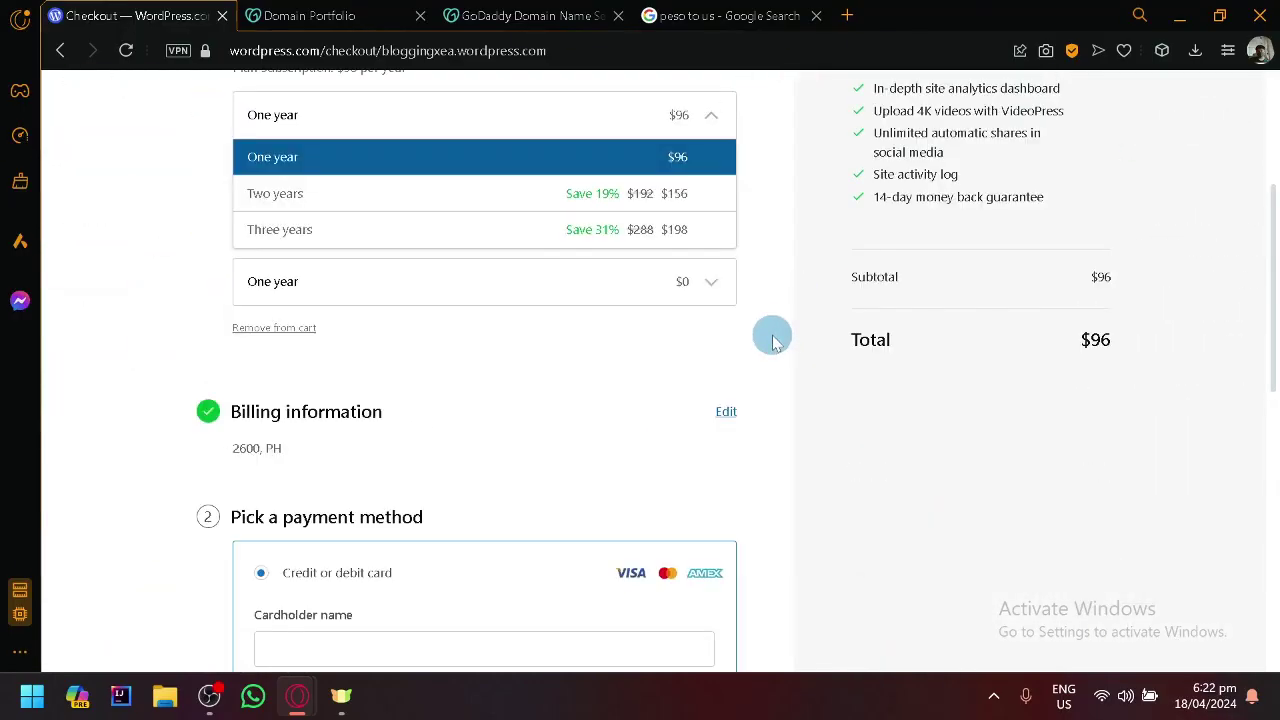
{"action": "scroll", "coordinate": [773, 341], "scroll_direction": "down", "scroll_amount": 3}
{"action": "scroll", "coordinate": [773, 341], "scroll_direction": "down", "scroll_amount": 4}
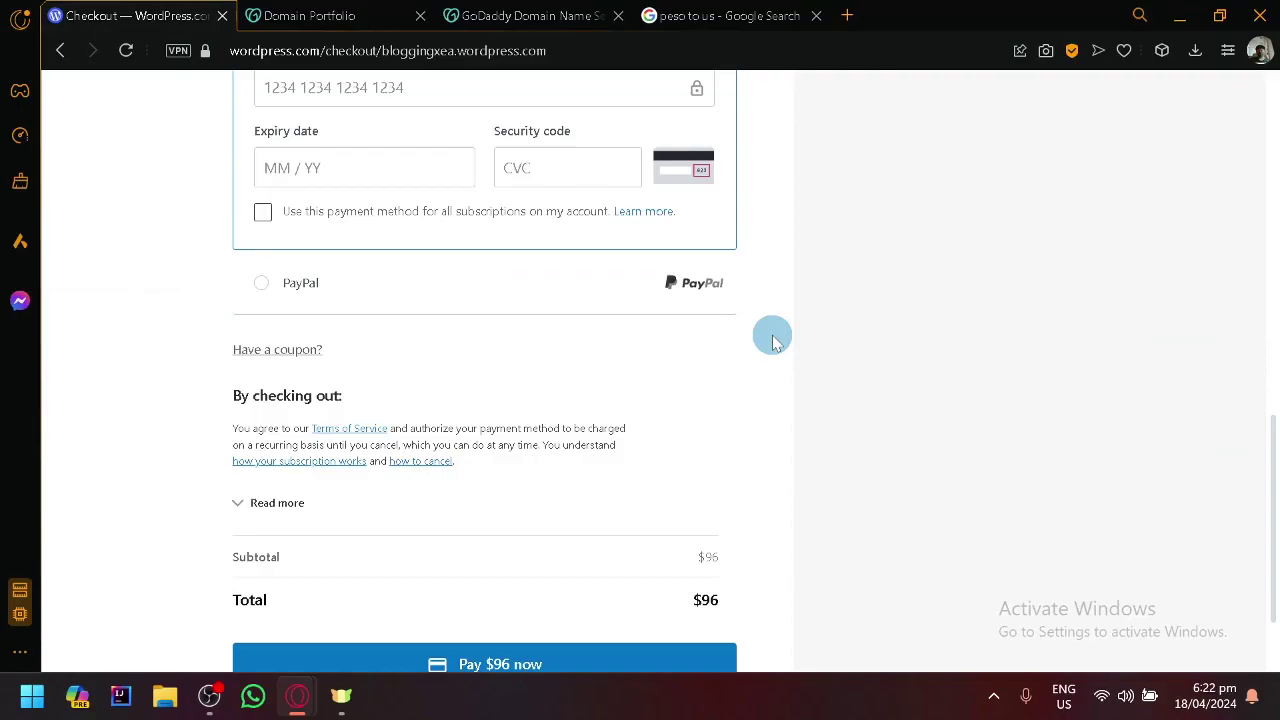
{"action": "scroll", "coordinate": [771, 337], "scroll_direction": "up", "scroll_amount": 12}
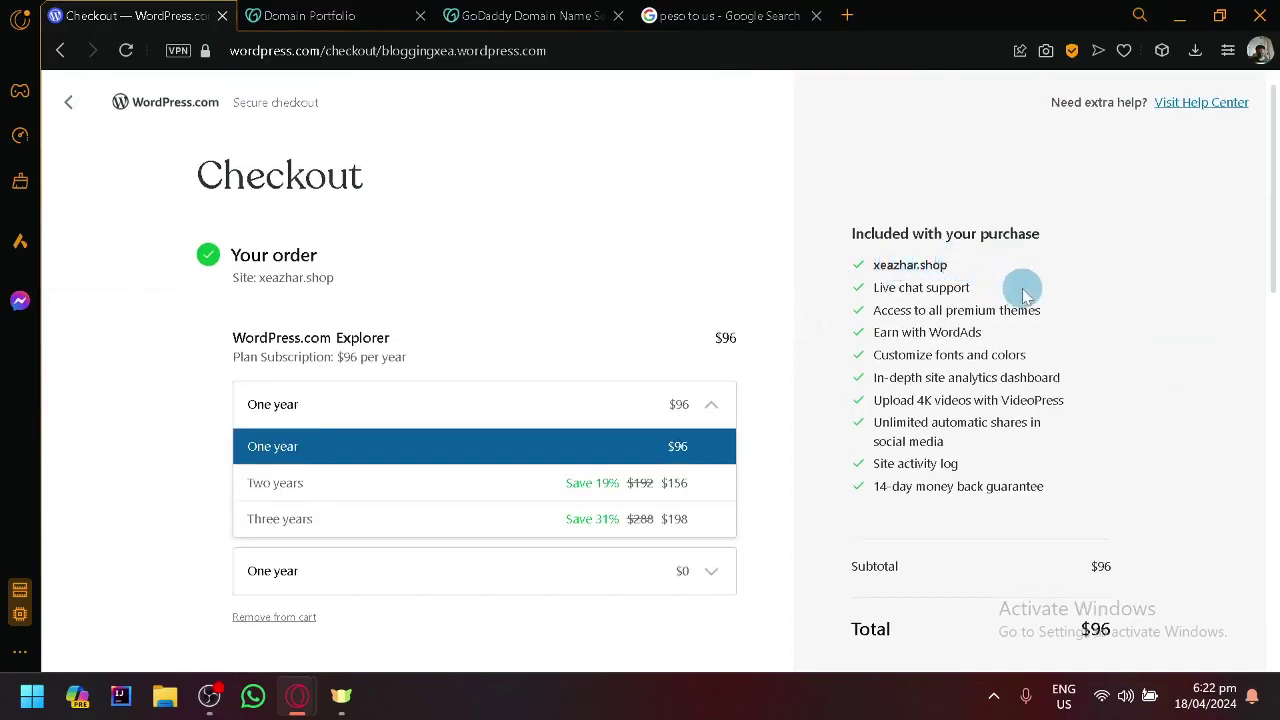
Examine the list of features included with the purchase and the order total.
{"action": "scroll", "coordinate": [1022, 290], "scroll_direction": "up", "scroll_amount": 5}
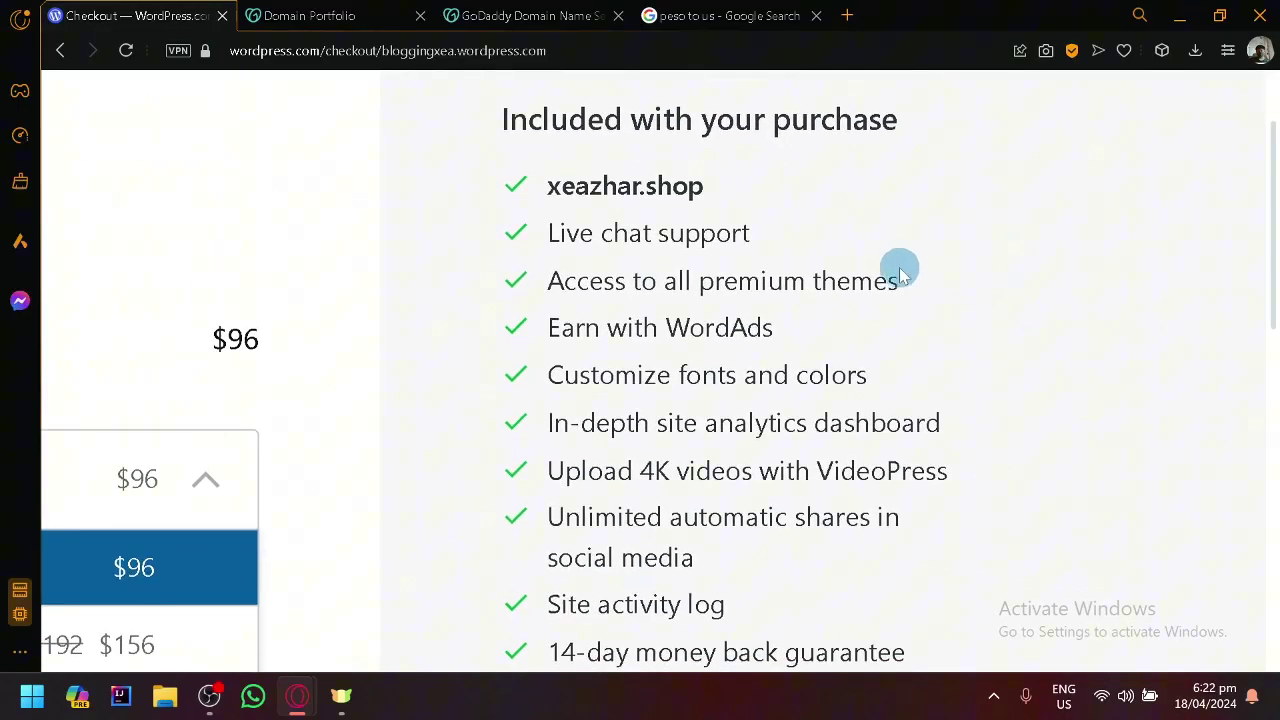
{"action": "scroll", "coordinate": [885, 265], "scroll_direction": "down", "scroll_amount": 4}
{"action": "scroll", "coordinate": [670, 245], "scroll_direction": "up", "scroll_amount": 3}
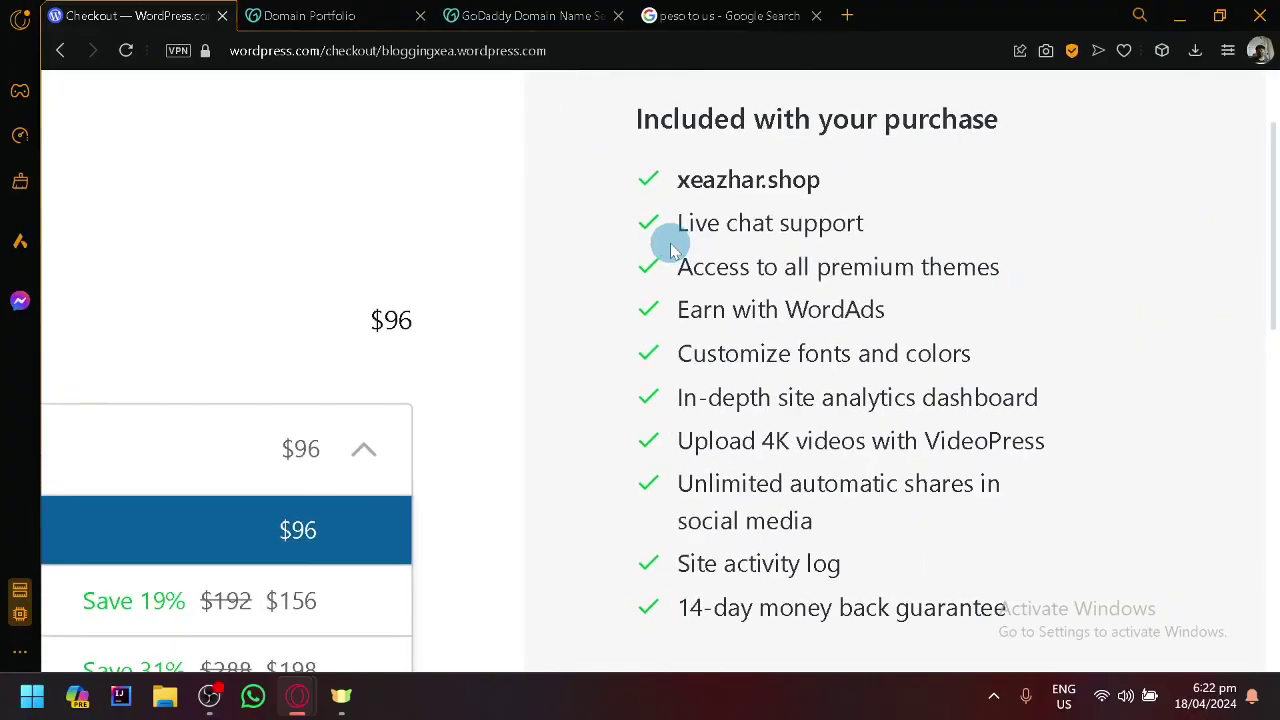
{"action": "scroll", "coordinate": [670, 245], "scroll_direction": "right", "scroll_amount": 3}
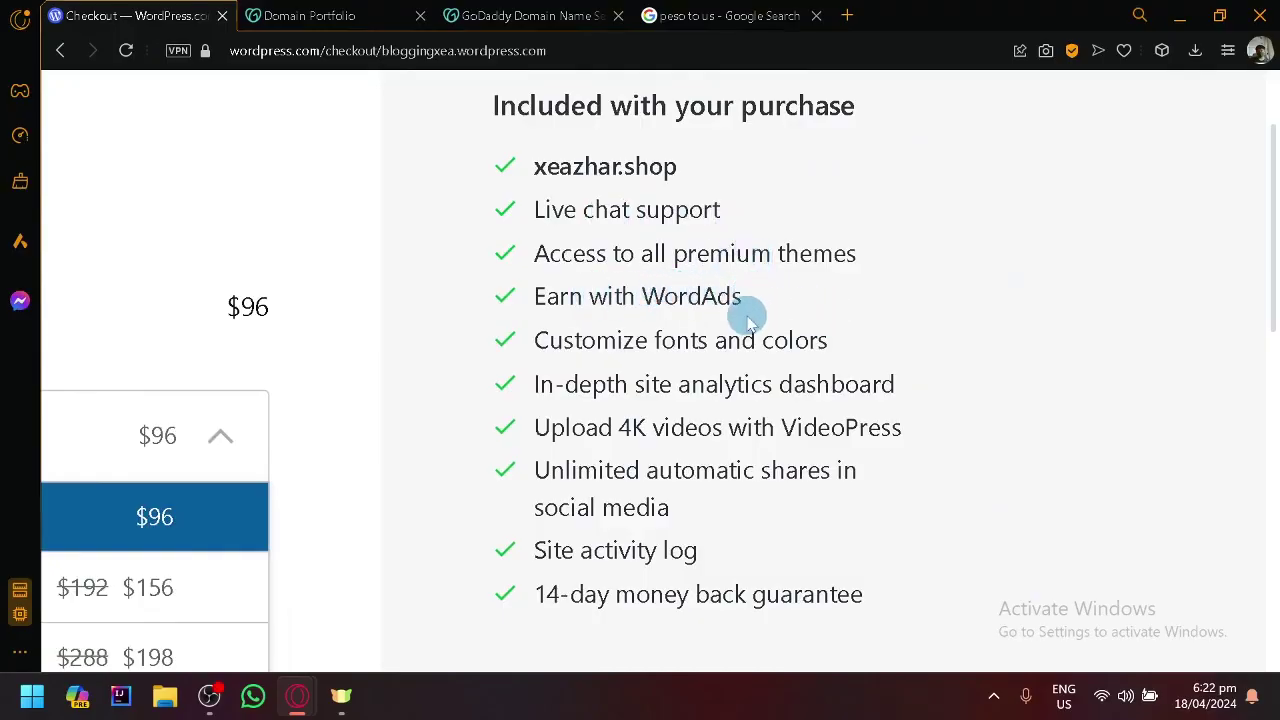
{"action": "left_click_drag", "start_coordinate": [770, 305], "coordinate": [645, 300]}
{"action": "left_click", "coordinate": [563, 350]}
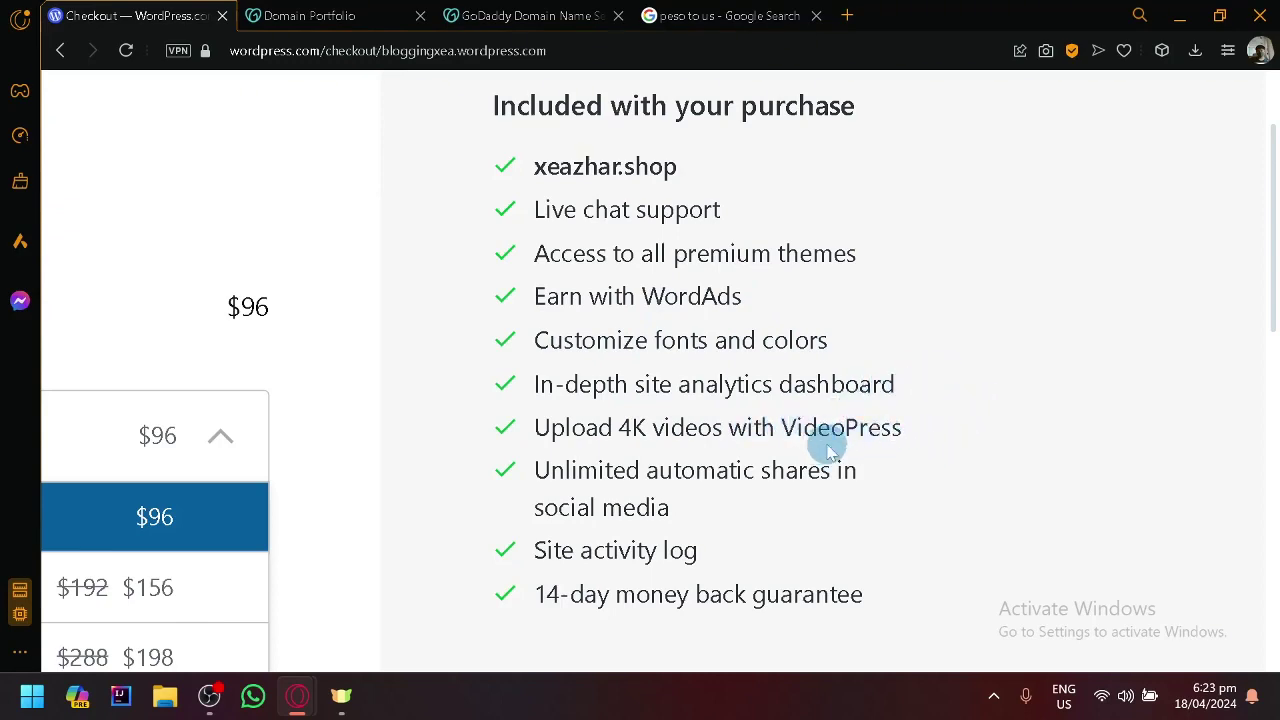
{"action": "scroll", "coordinate": [829, 523], "scroll_direction": "down", "scroll_amount": 5}
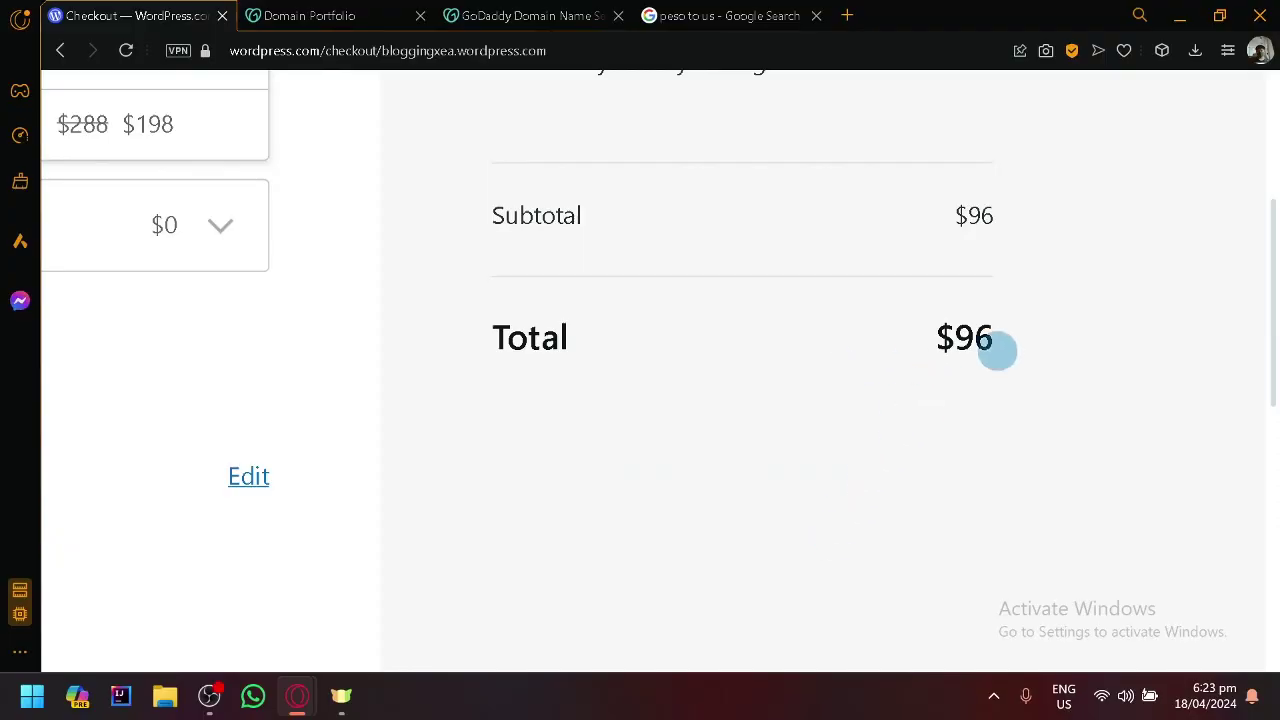
{"action": "key", "text": "ctrl+minus"}
{"action": "key", "text": "ctrl+minus"}
{"action": "scroll", "coordinate": [849, 318], "scroll_direction": "up", "scroll_amount": 2}
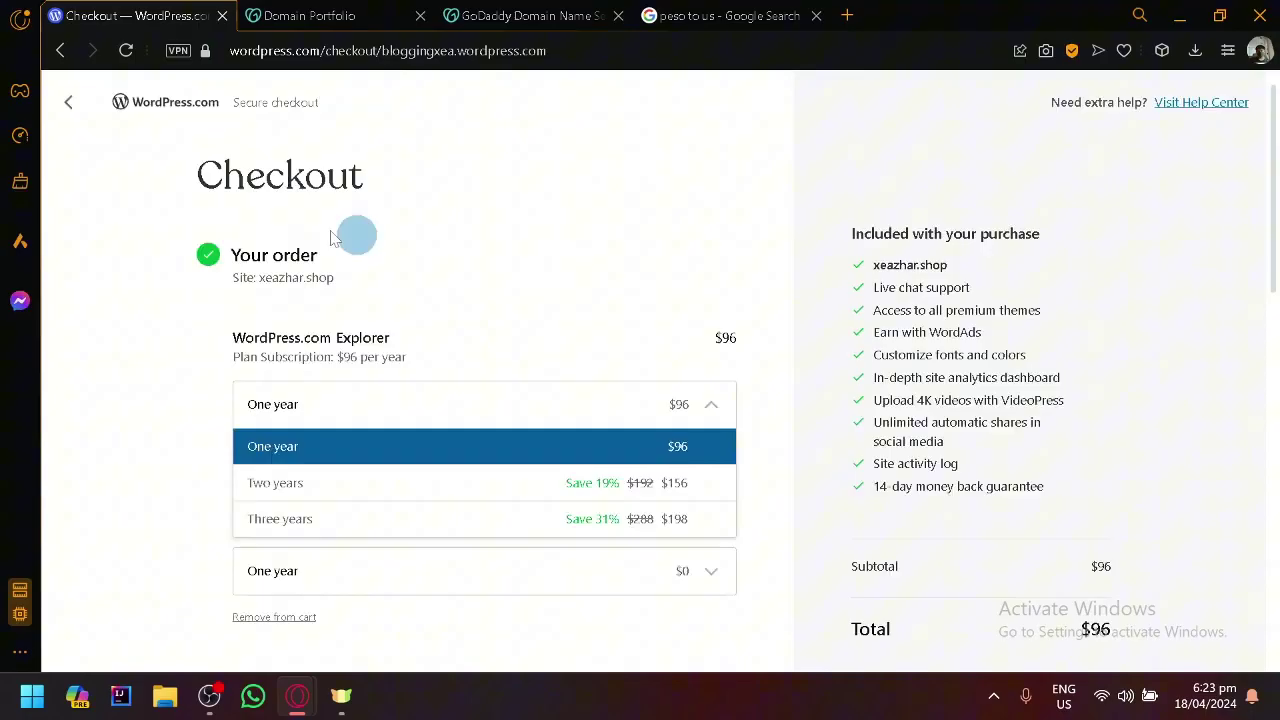
Leave the checkout while keeping the items in the cart, and return to the page for using an owned domain.
{"action": "left_click", "coordinate": [84, 116]}
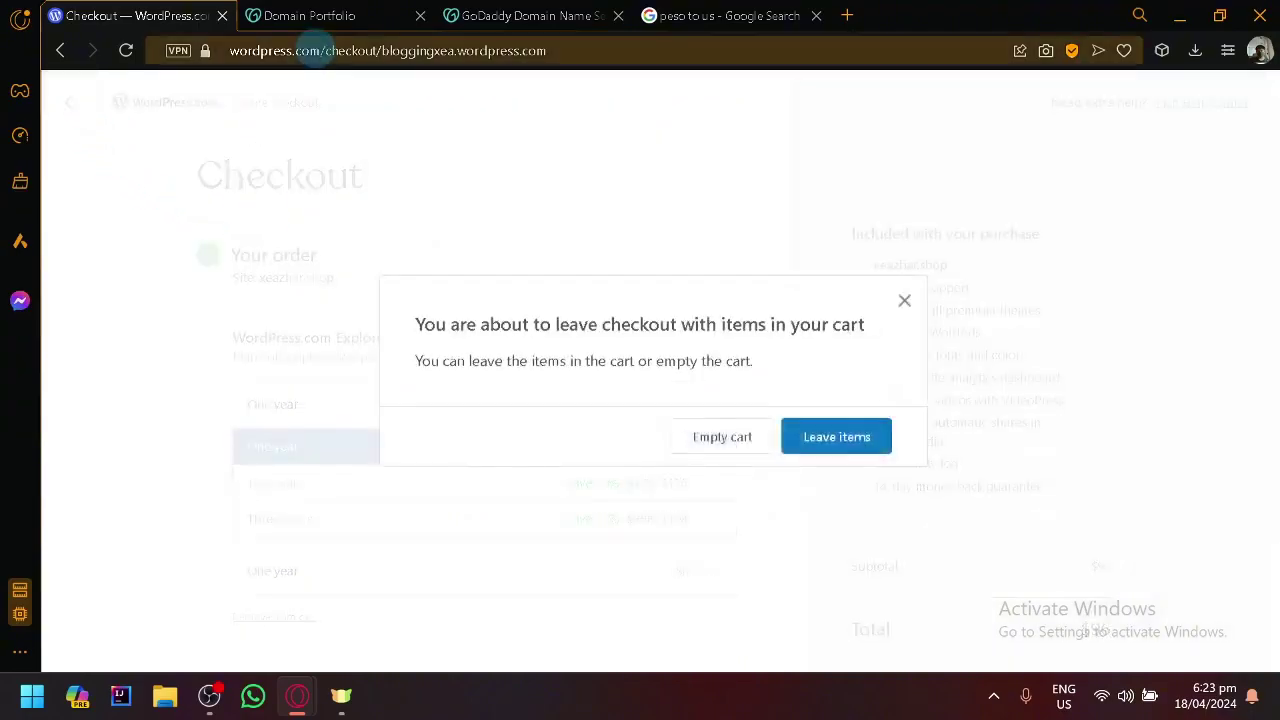
{"action": "left_click", "coordinate": [812, 436]}
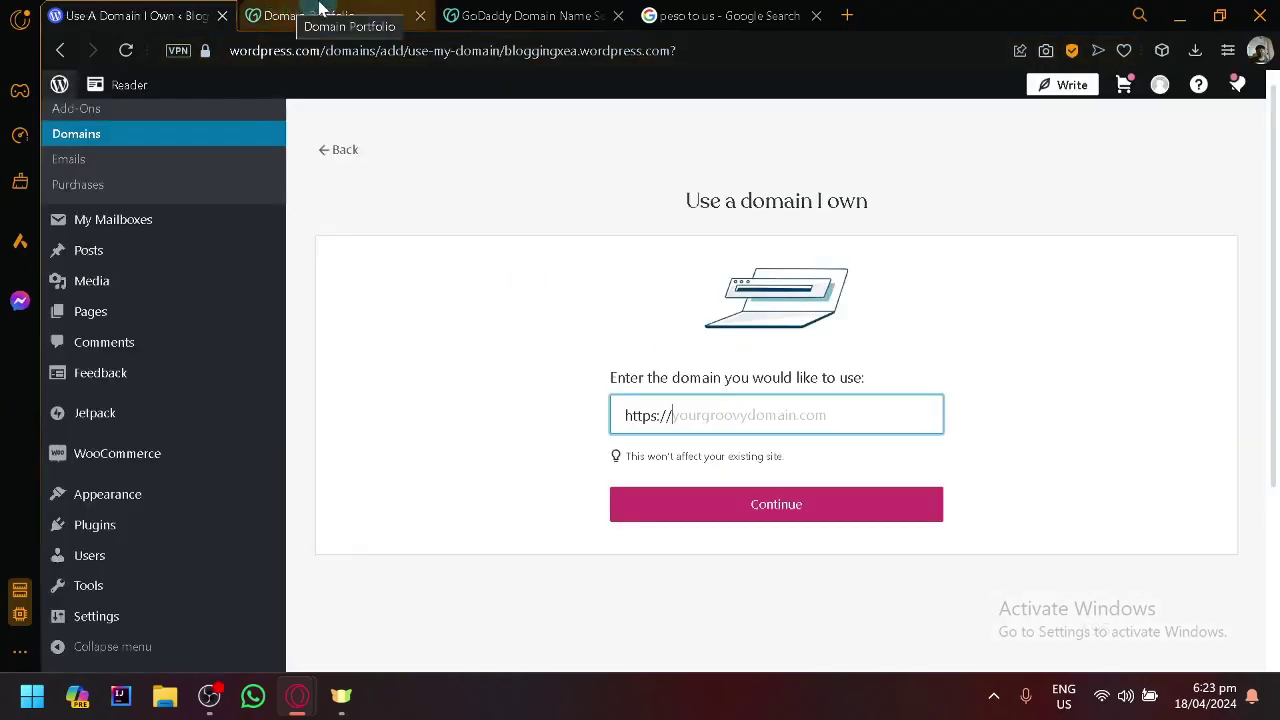
{"action": "left_click", "coordinate": [321, 9]}
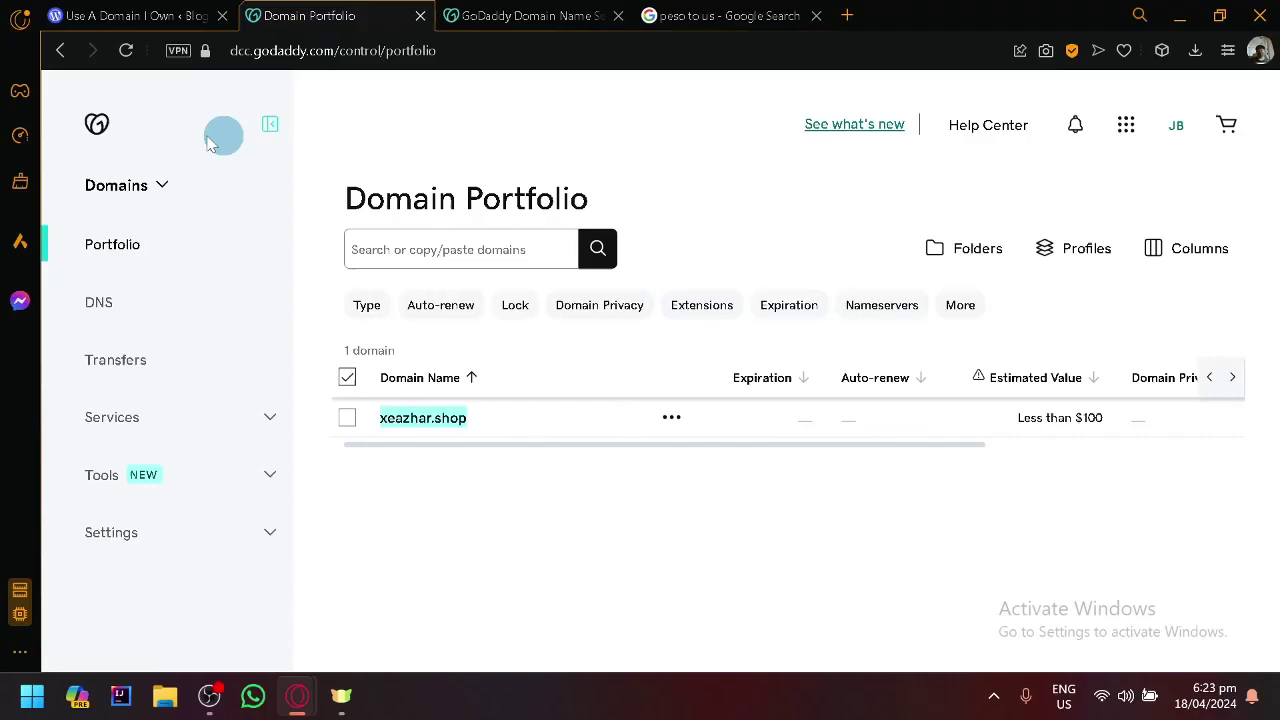
{"action": "left_click", "coordinate": [130, 15]}
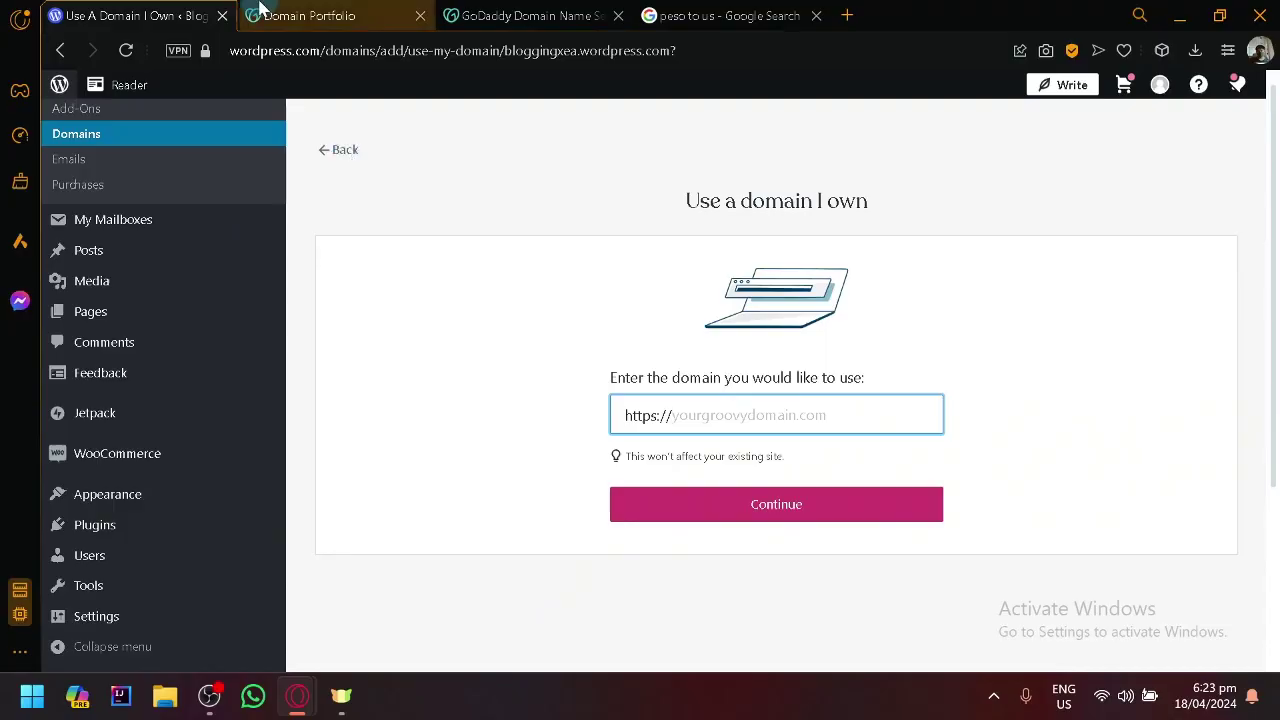
Switch to GoDaddy's Domain Portfolio and open DNS Management for xeazhar.shop to view its DNS records.
{"action": "left_click", "coordinate": [260, 10]}
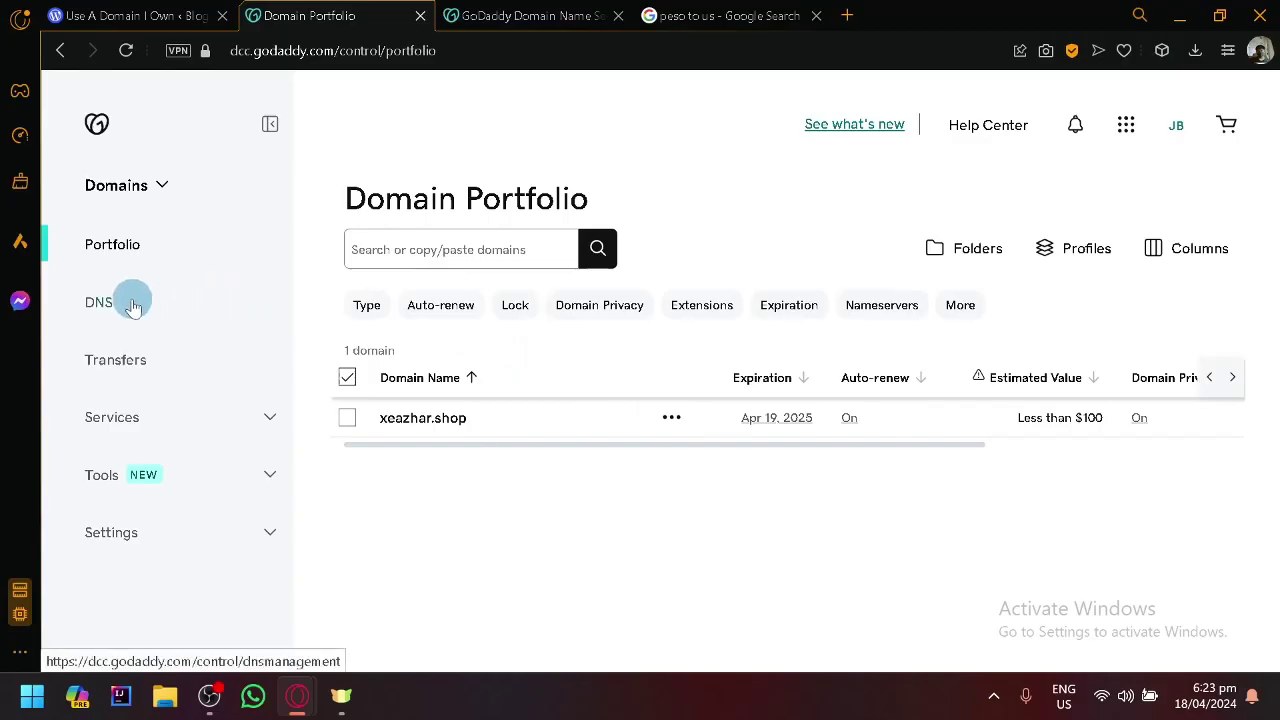
{"action": "left_click", "coordinate": [124, 304]}
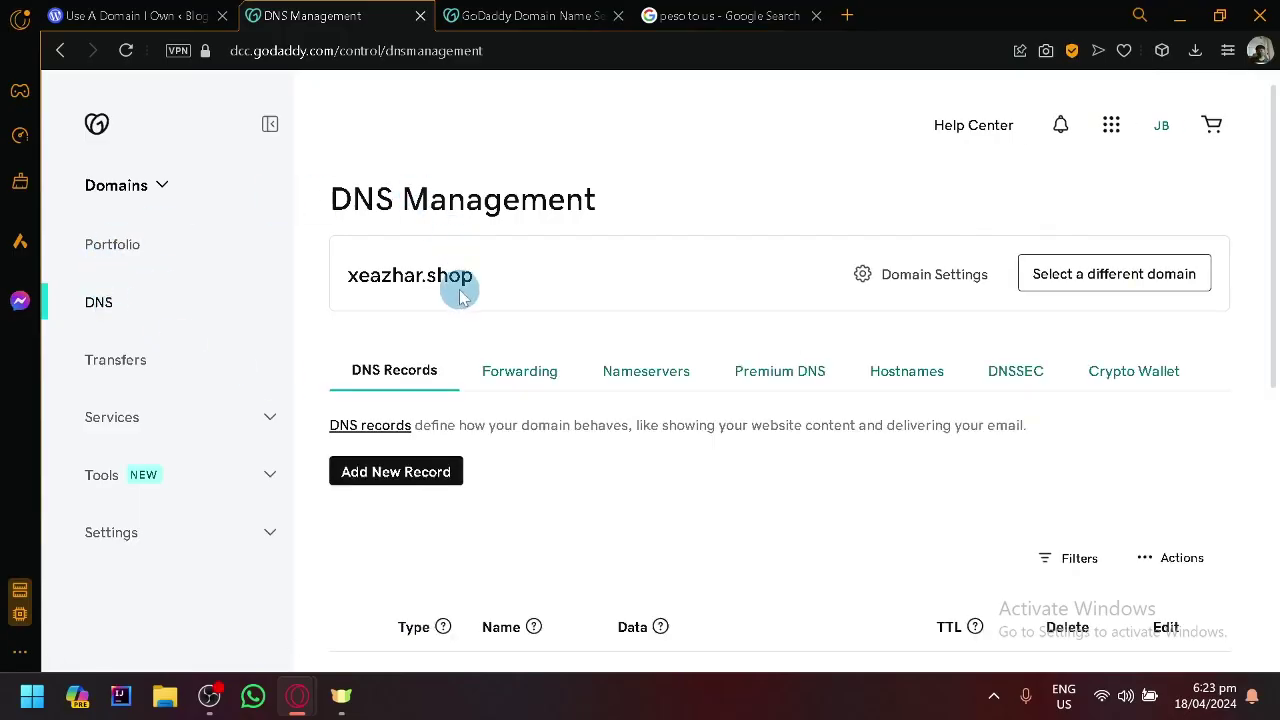
{"action": "scroll", "coordinate": [764, 335], "scroll_direction": "down", "scroll_amount": 3}
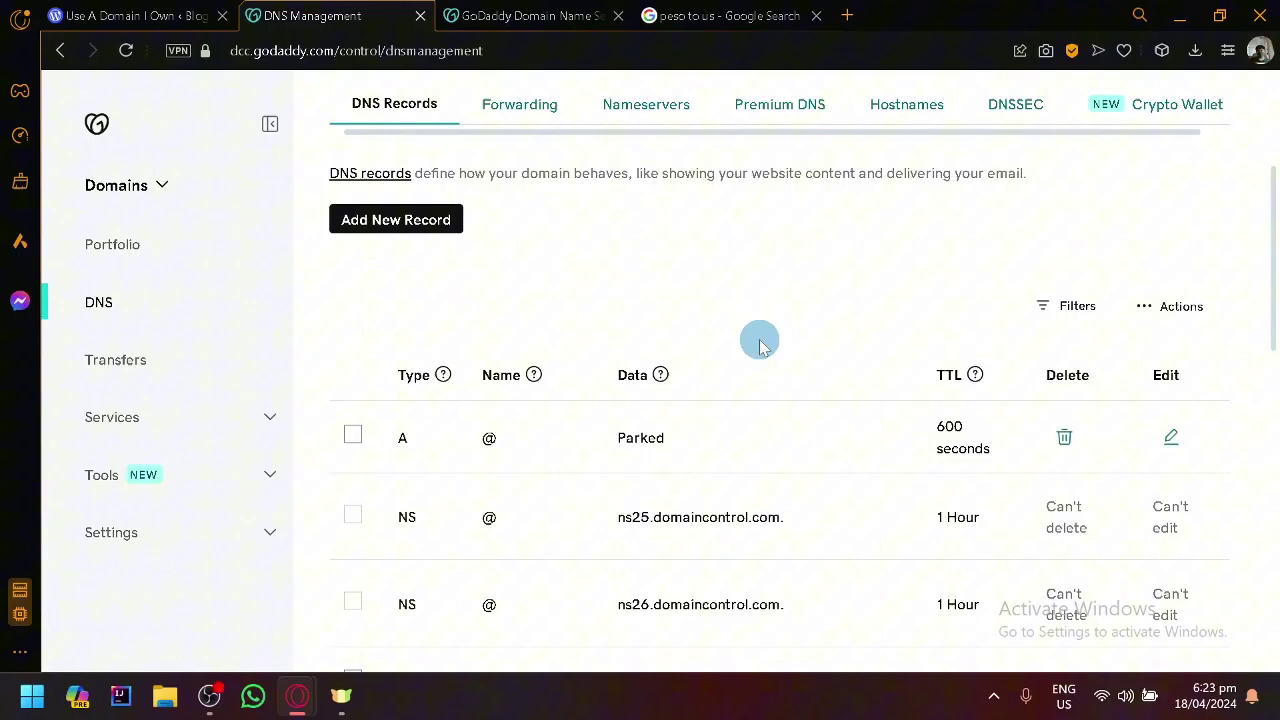
Examine the list of DNS records for xeazhar.shop and the recommended products in DNS Management.
{"action": "scroll", "coordinate": [760, 345], "scroll_direction": "down", "scroll_amount": 4}
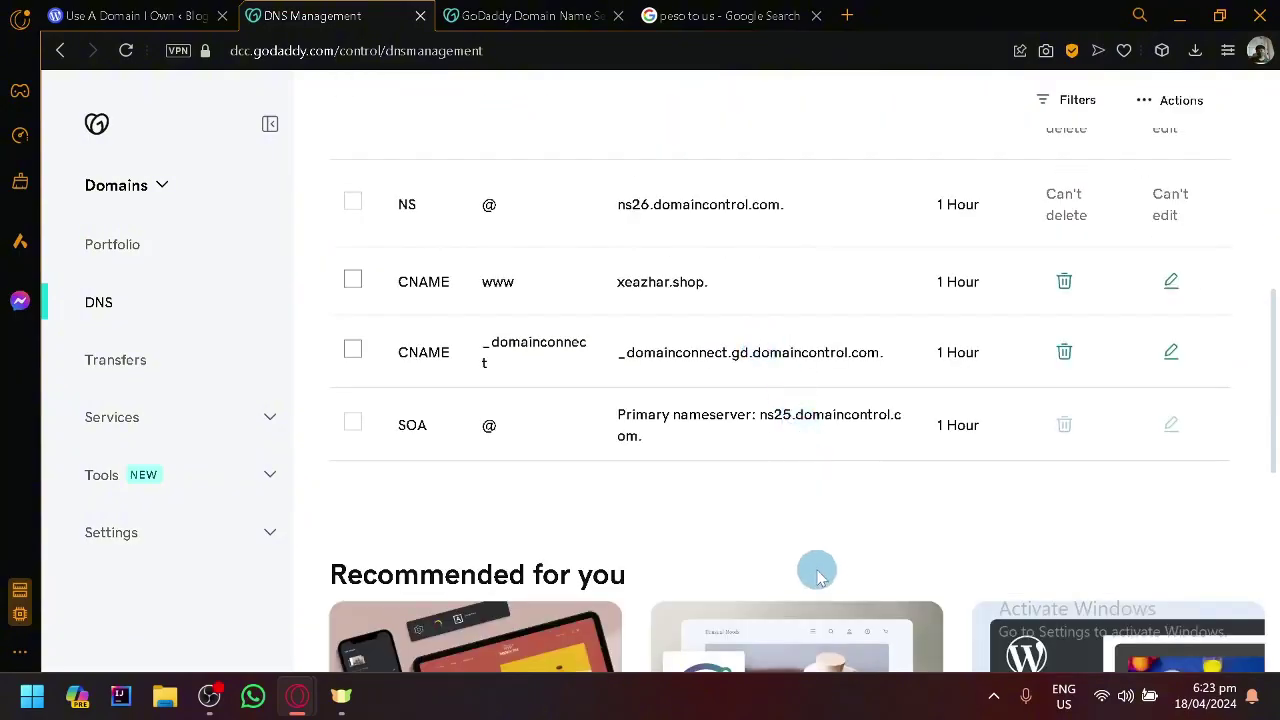
{"action": "scroll", "coordinate": [817, 575], "scroll_direction": "down", "scroll_amount": 4}
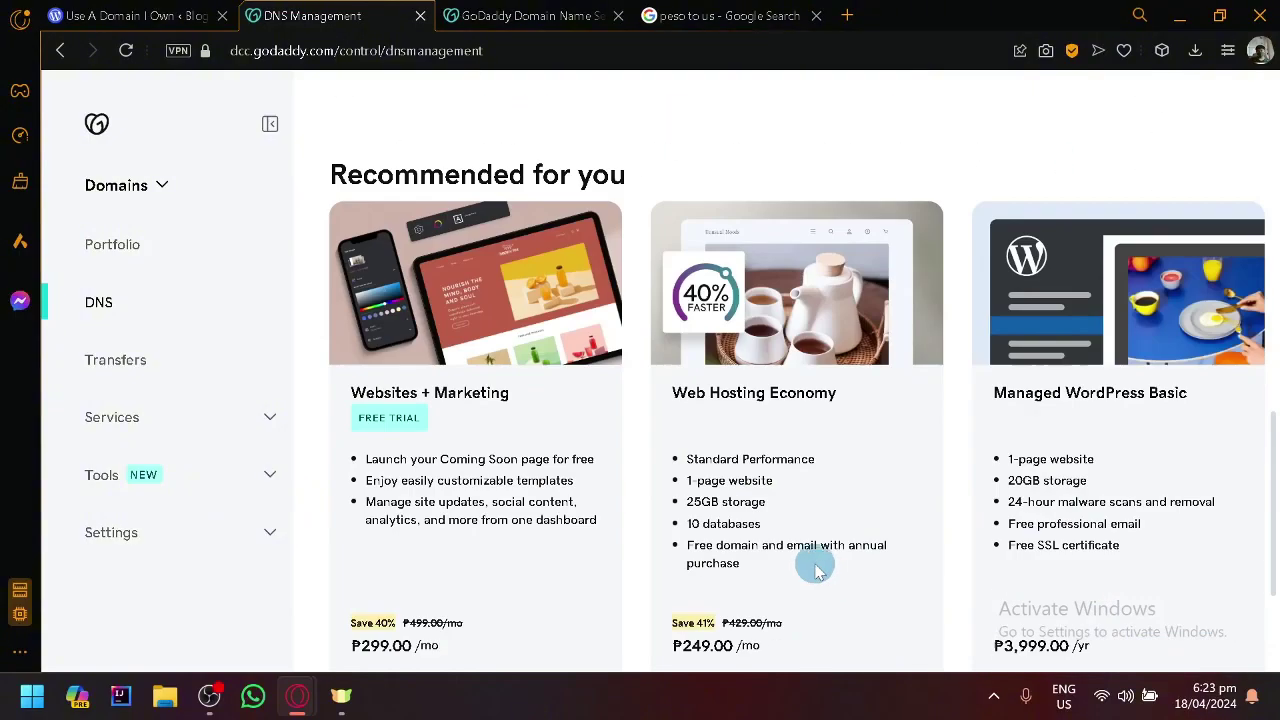
{"action": "scroll", "coordinate": [817, 575], "scroll_direction": "up", "scroll_amount": 10}
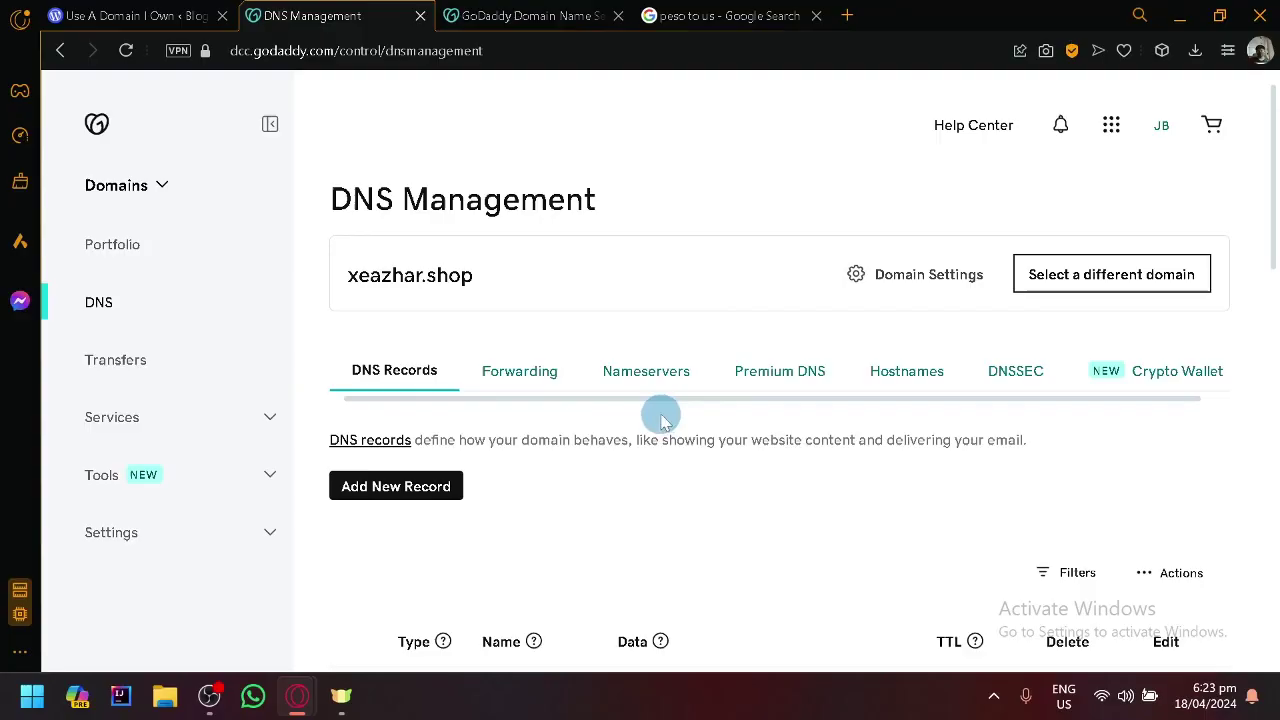
{"action": "scroll", "coordinate": [658, 425], "scroll_direction": "down", "scroll_amount": 9}
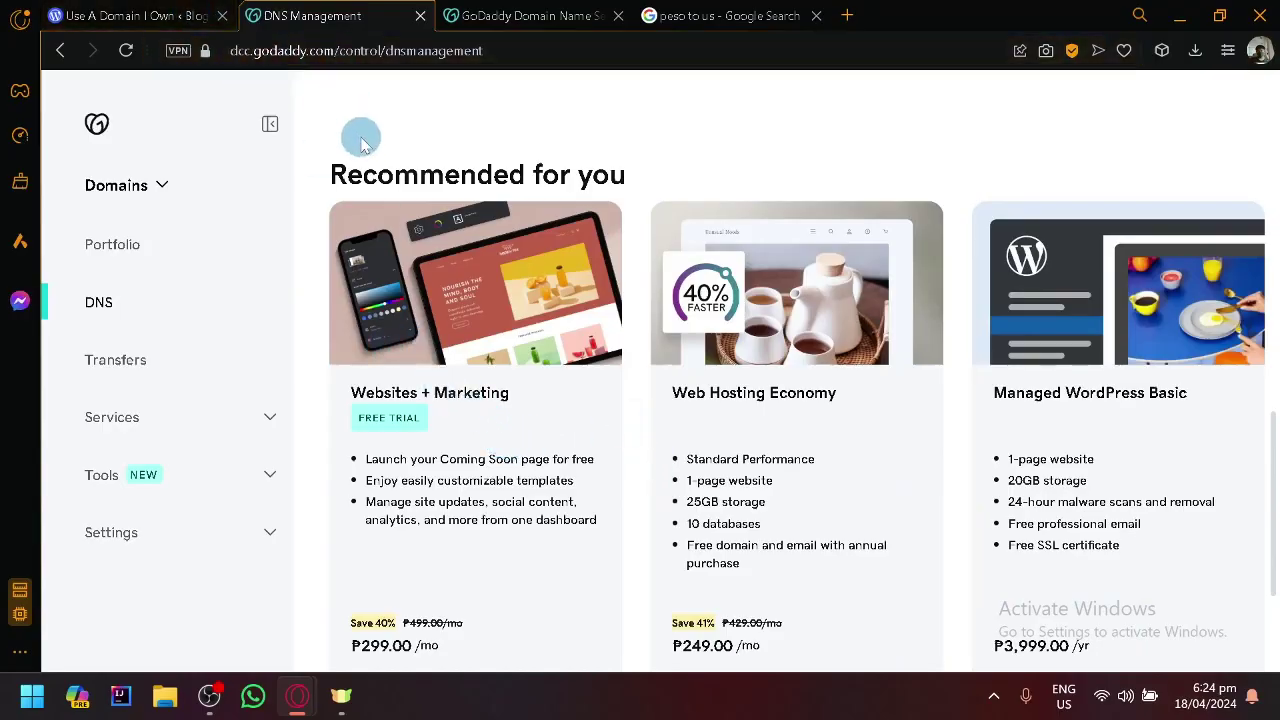
Switch to the WordPress.com site and open the page for claiming a new domain.
{"action": "left_click", "coordinate": [175, 14]}
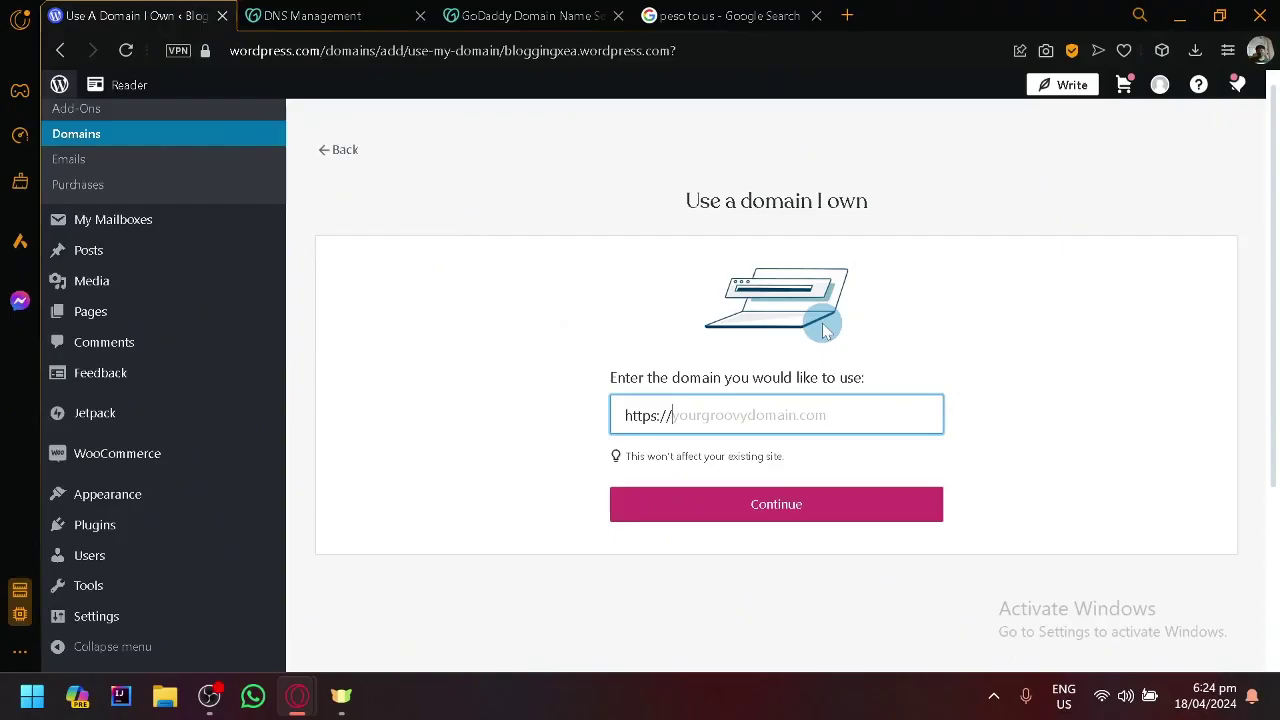
{"action": "scroll", "coordinate": [247, 410], "scroll_direction": "down", "scroll_amount": 3}
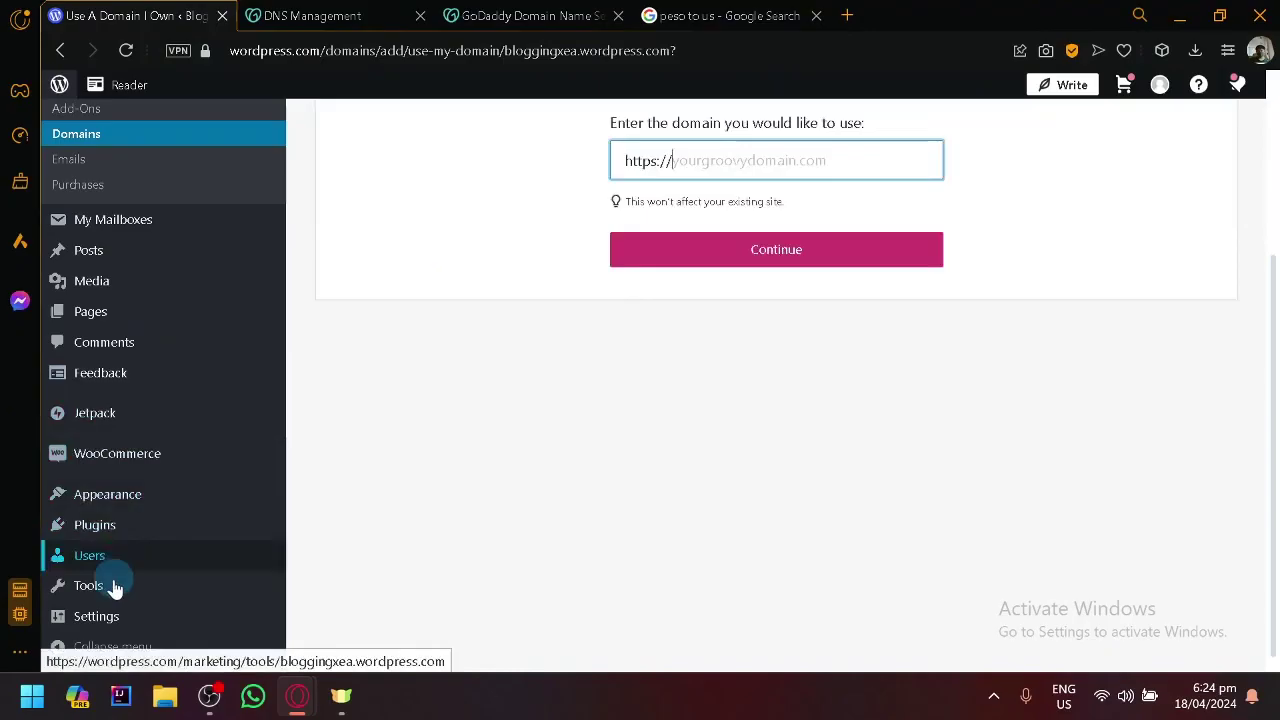
{"action": "scroll", "coordinate": [116, 605], "scroll_direction": "up", "scroll_amount": 4}
{"action": "left_click", "coordinate": [165, 173]}
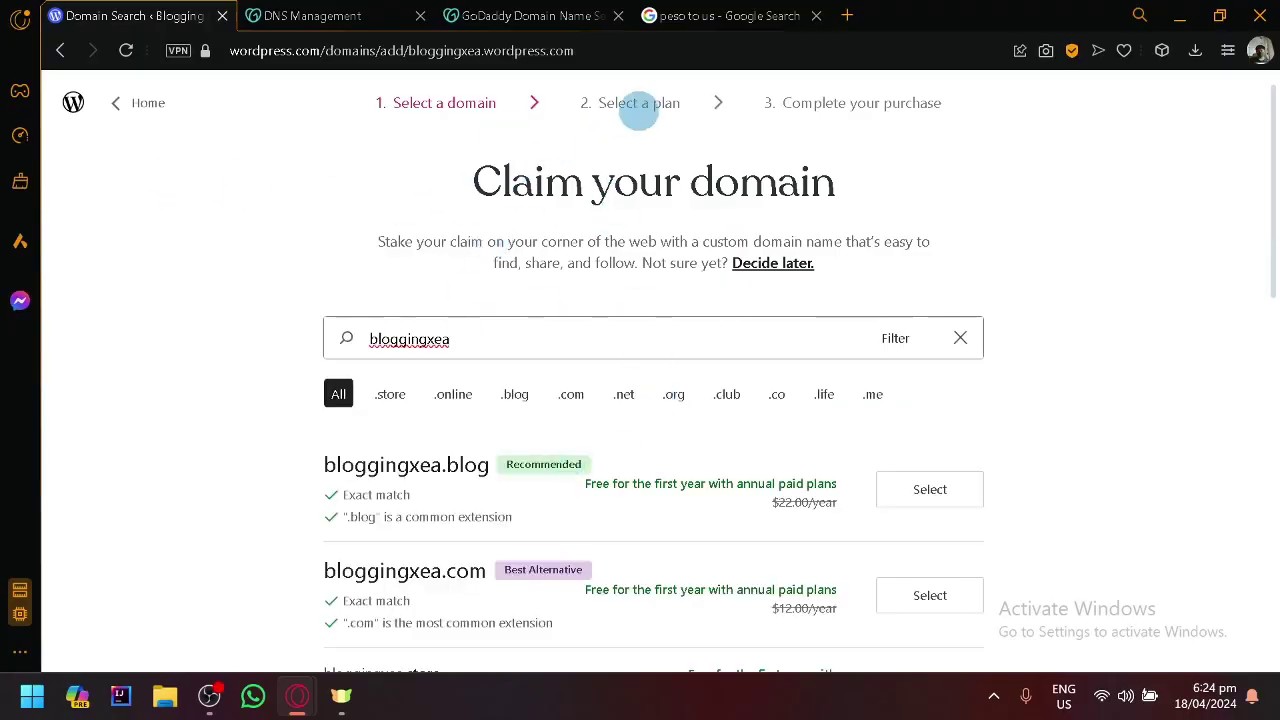
Look through the domain suggestions for bloggingxea and their yearly prices.
{"action": "scroll", "coordinate": [808, 428], "scroll_direction": "down", "scroll_amount": 2}
{"action": "scroll", "coordinate": [1074, 403], "scroll_direction": "down", "scroll_amount": 5}
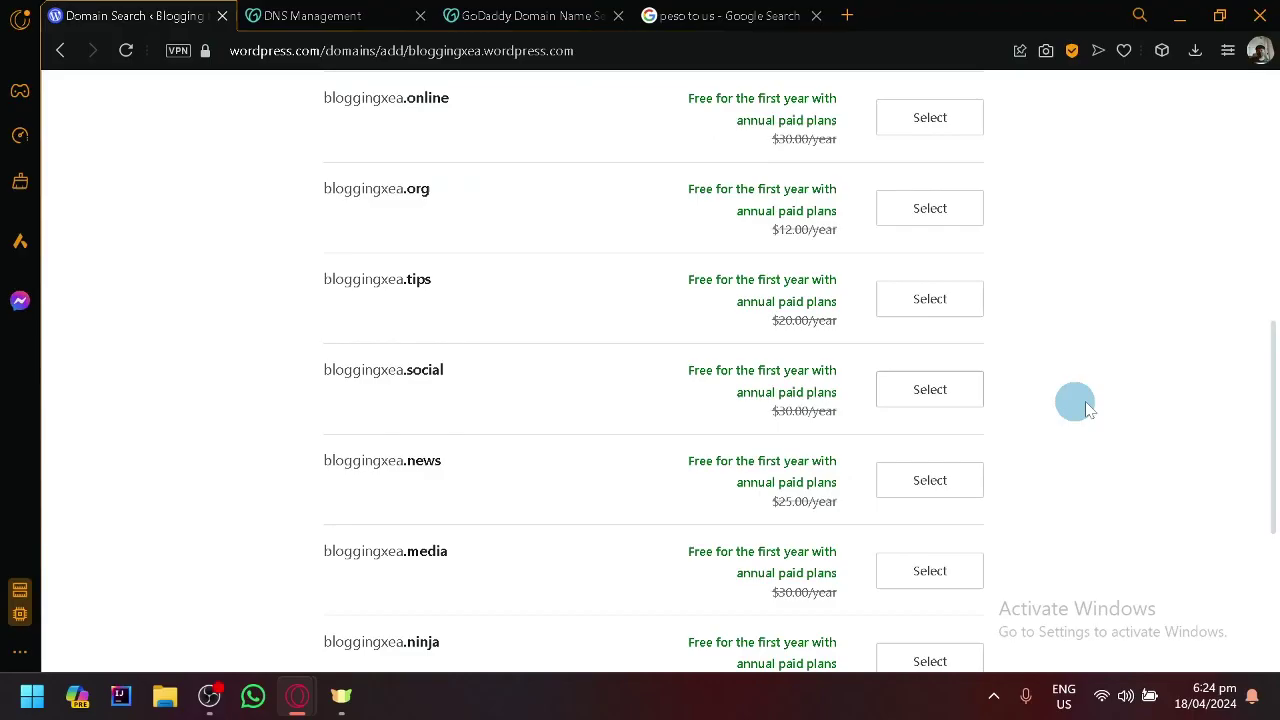
{"action": "scroll", "coordinate": [1051, 406], "scroll_direction": "up", "scroll_amount": 7}
{"action": "scroll", "coordinate": [850, 345], "scroll_direction": "down", "scroll_amount": 4}
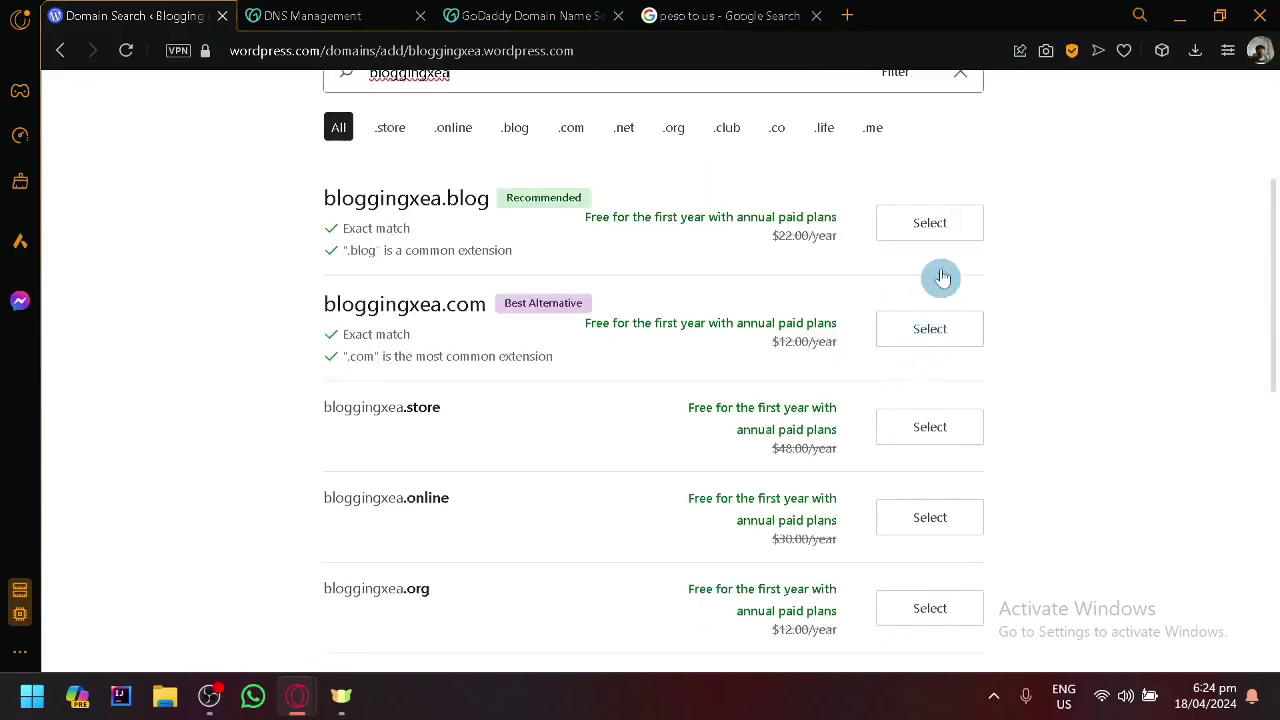
{"action": "scroll", "coordinate": [940, 250], "scroll_direction": "up", "scroll_amount": 2}
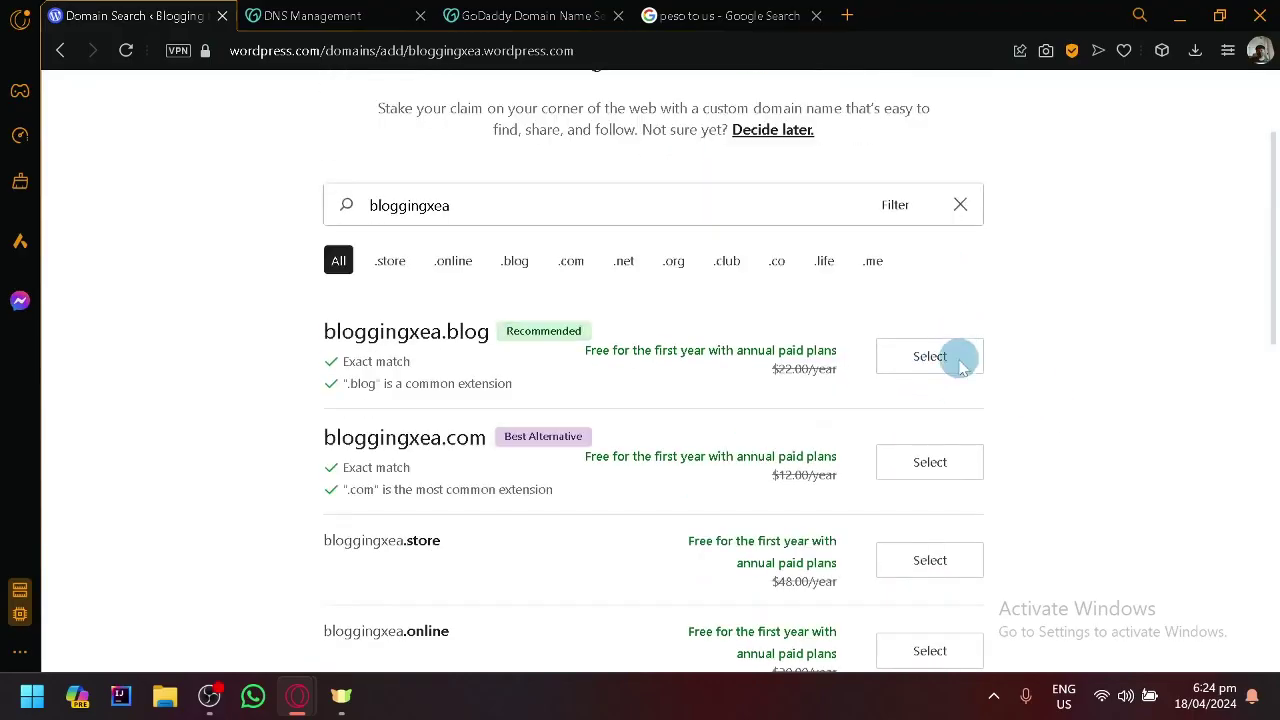
Select the bloggingxea.blog domain and compare the annual plans offered with it before returning to the site's home page.
{"action": "left_click", "coordinate": [952, 358]}
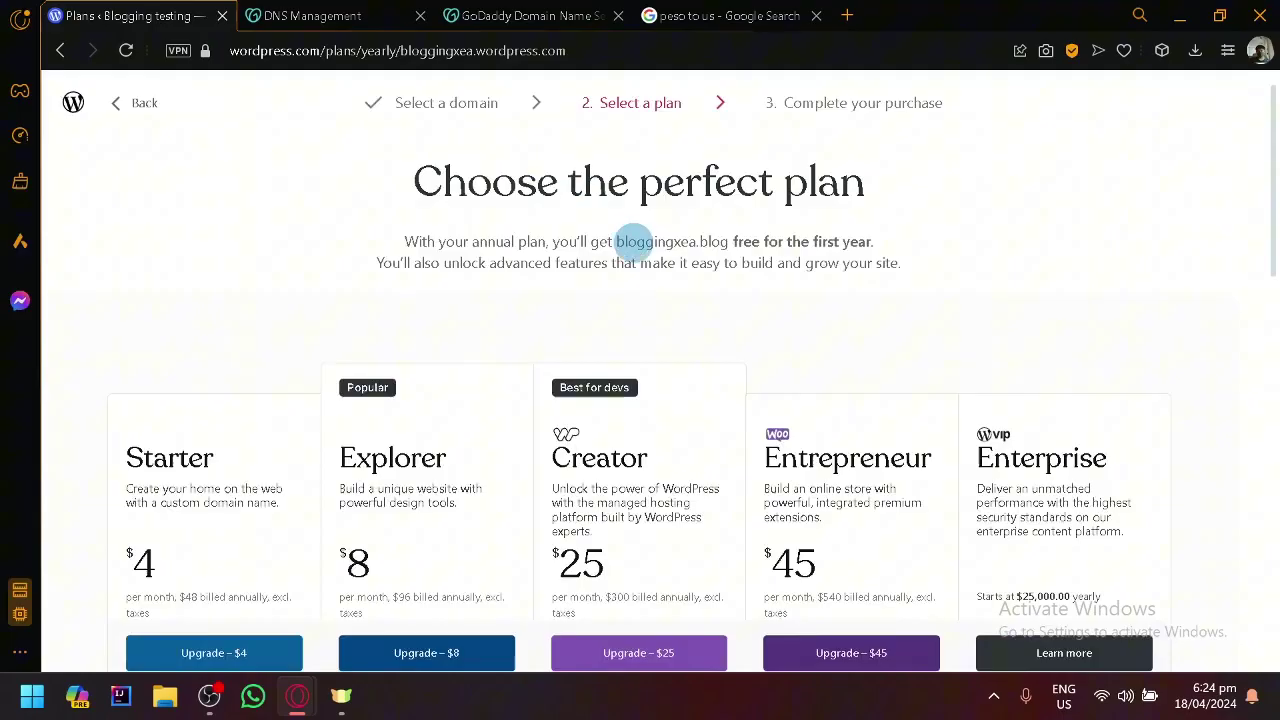
{"action": "scroll", "coordinate": [620, 247], "scroll_direction": "down", "scroll_amount": 2}
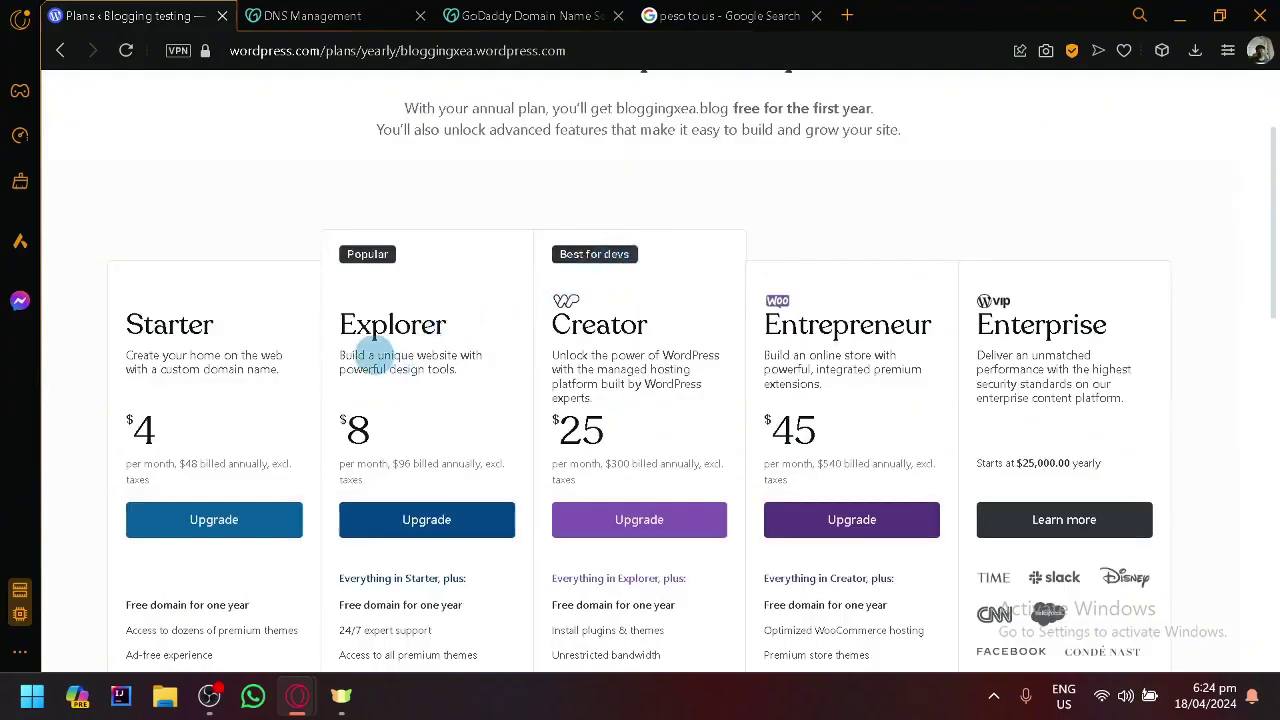
{"action": "scroll", "coordinate": [383, 356], "scroll_direction": "down", "scroll_amount": 2}
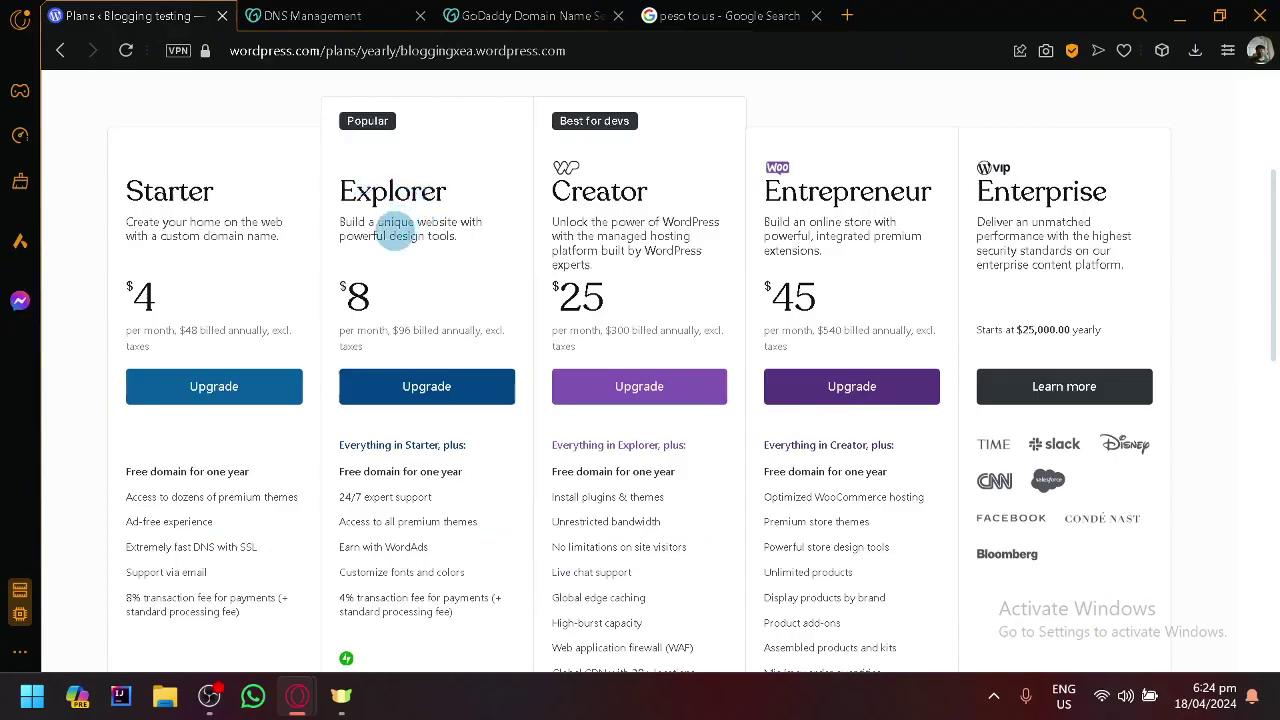
{"action": "scroll", "coordinate": [405, 228], "scroll_direction": "up", "scroll_amount": 4}
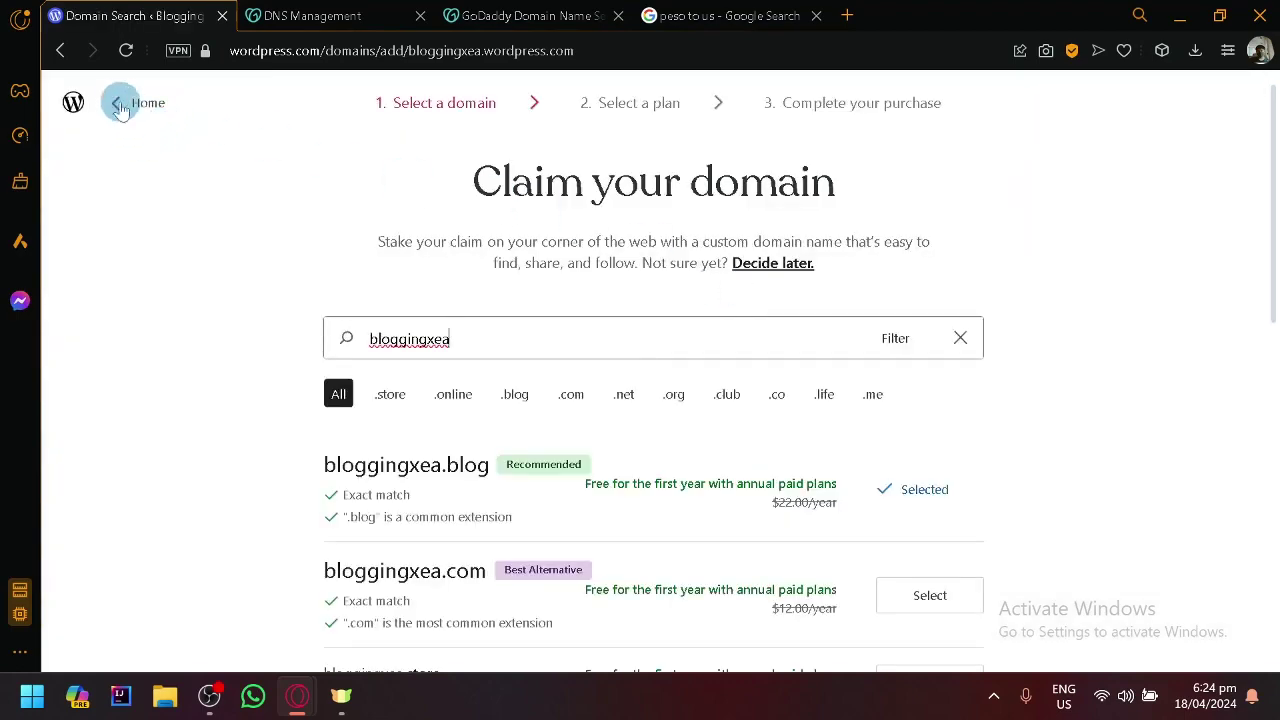
{"action": "left_click", "coordinate": [122, 106]}
Switch to GoDaddy's domain search and look through the domains offered for FrancisStore.
{"action": "left_click", "coordinate": [329, 14]}
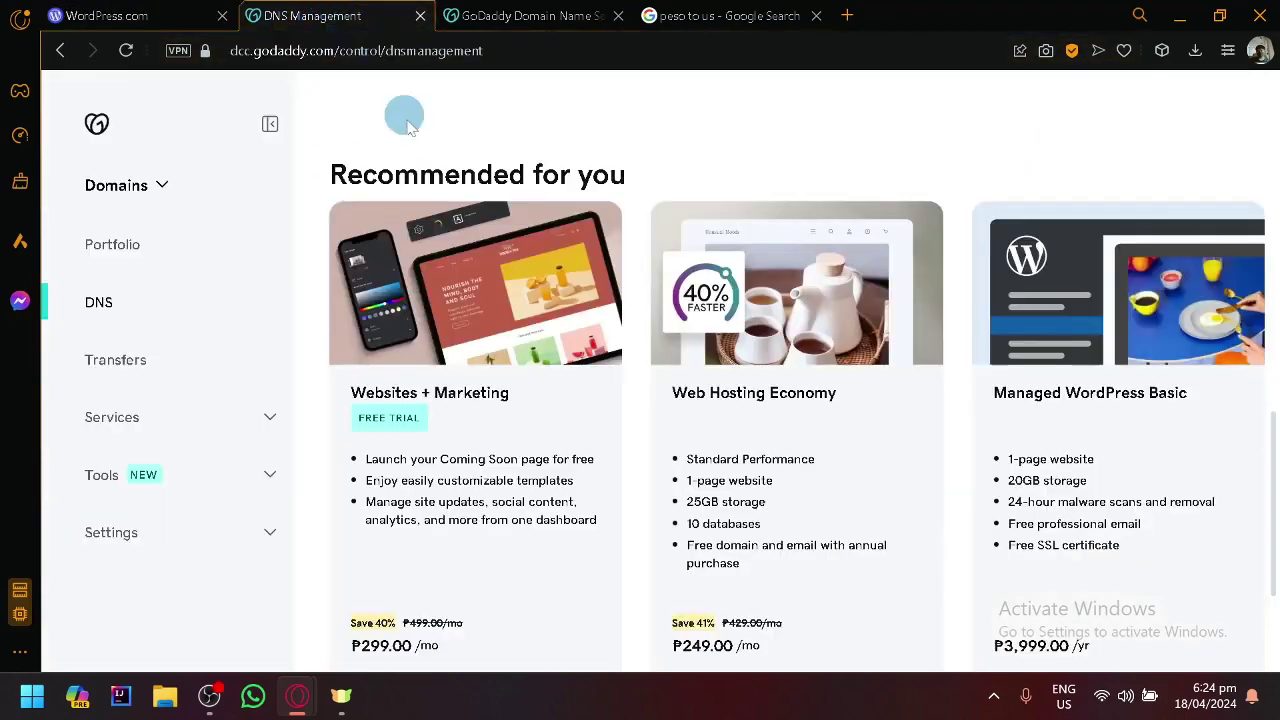
{"action": "scroll", "coordinate": [400, 114], "scroll_direction": "up", "scroll_amount": 4}
{"action": "left_click", "coordinate": [525, 15]}
{"action": "scroll", "coordinate": [450, 140], "scroll_direction": "up", "scroll_amount": 4}
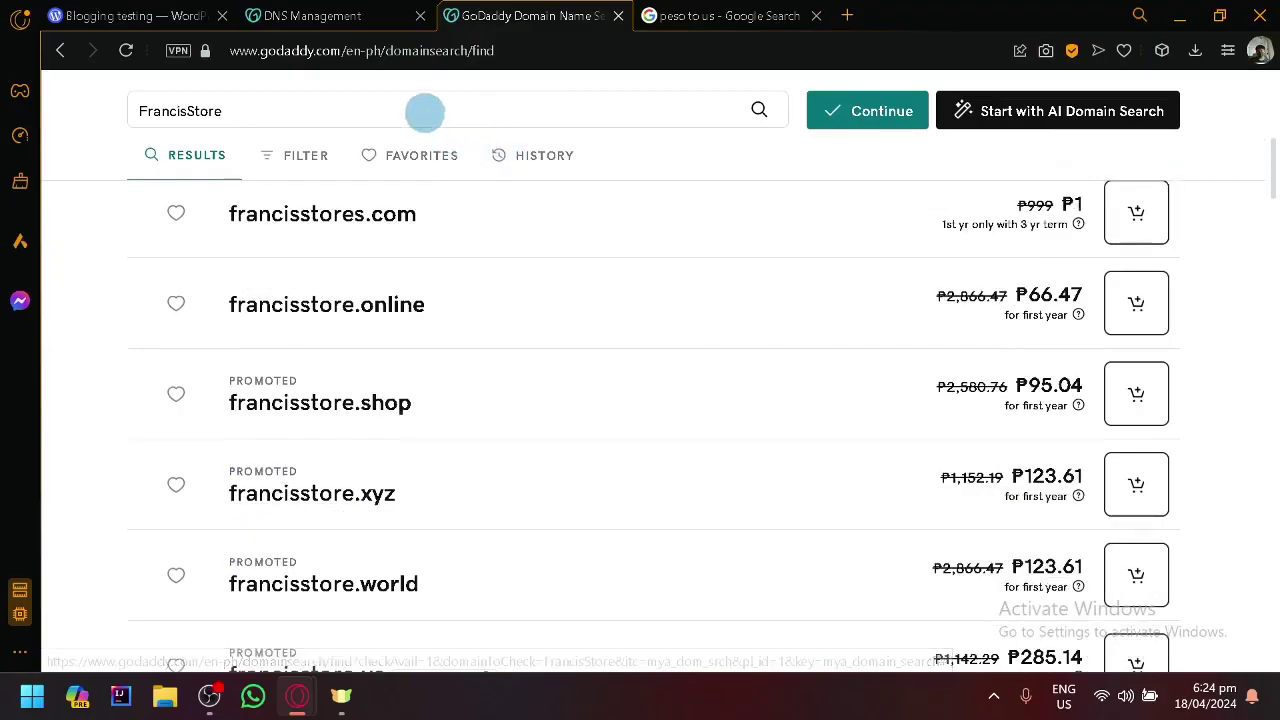
{"action": "left_click_drag", "start_coordinate": [117, 131], "coordinate": [113, 140]}
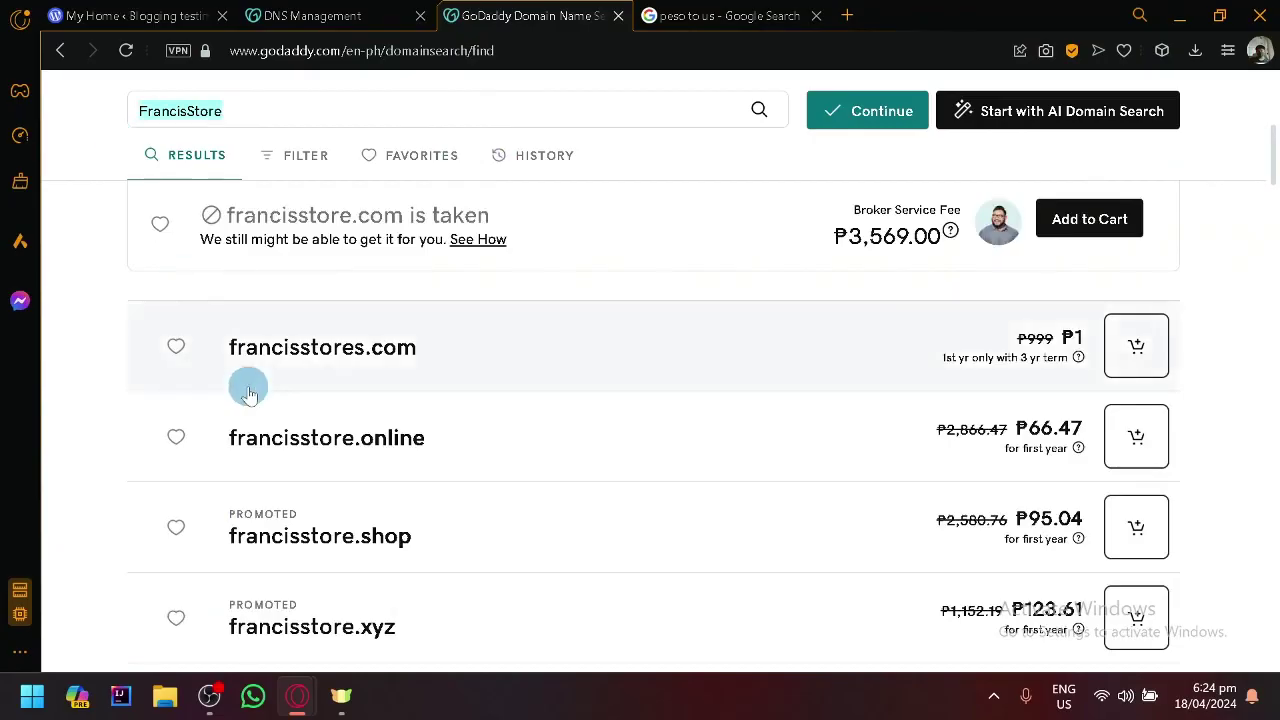
{"action": "scroll", "coordinate": [249, 395], "scroll_direction": "down", "scroll_amount": 1}
{"action": "scroll", "coordinate": [400, 343], "scroll_direction": "down", "scroll_amount": 6}
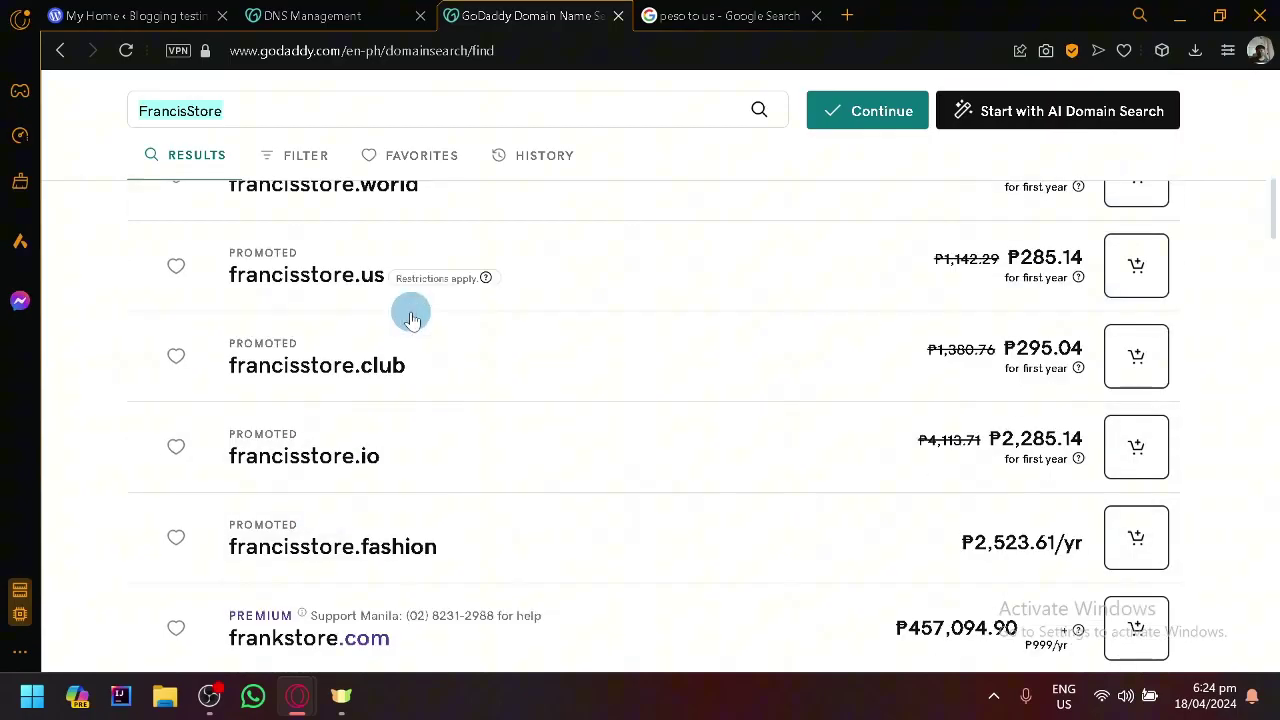
{"action": "scroll", "coordinate": [866, 371], "scroll_direction": "up", "scroll_amount": 1}
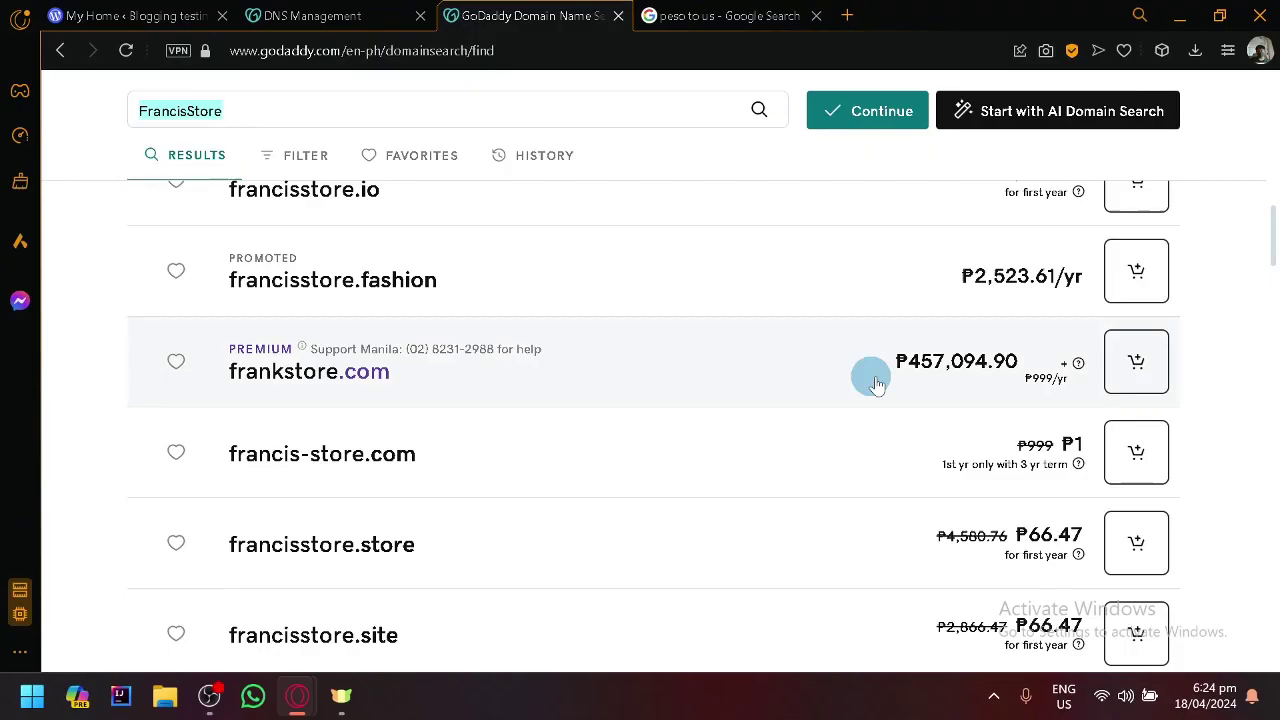
Examine the names and prices of frankstore.com and francisstore.store up close, and return to the start of the search results.
{"action": "scroll", "coordinate": [915, 370], "scroll_direction": "up", "scroll_amount": 4}
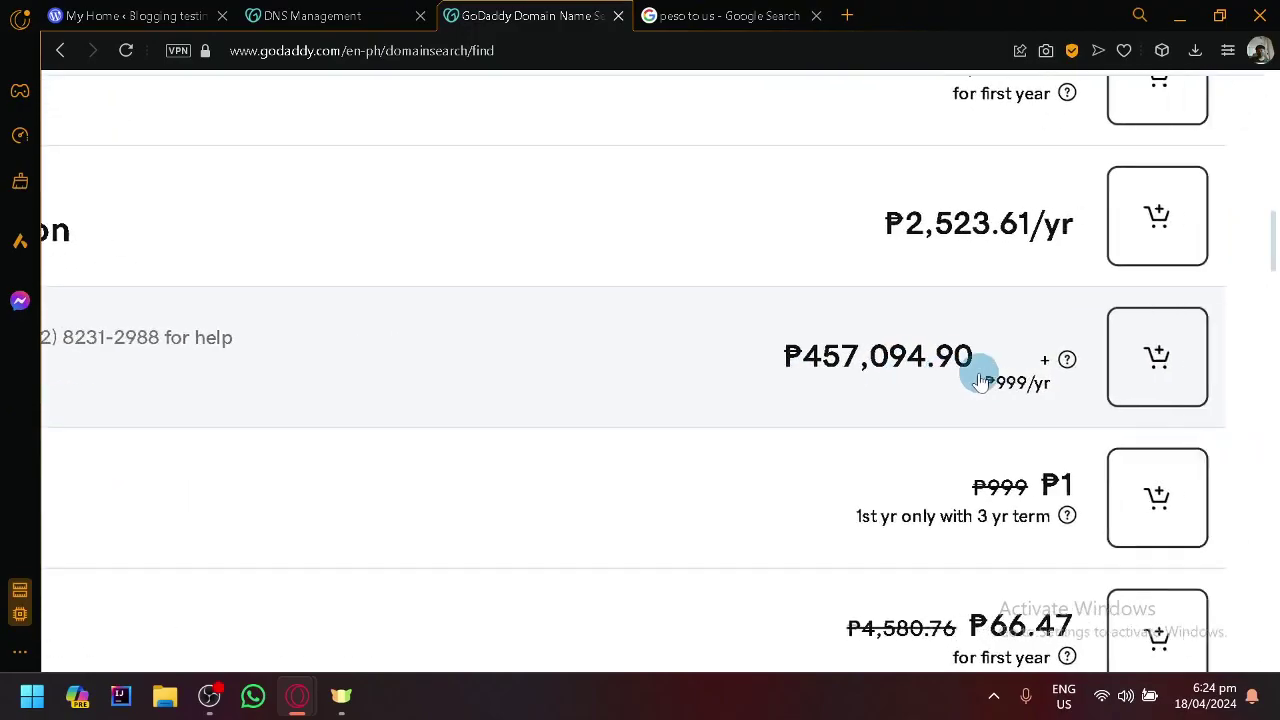
{"action": "scroll", "coordinate": [829, 337], "scroll_direction": "down", "scroll_amount": 2}
{"action": "scroll", "coordinate": [776, 332], "scroll_direction": "down", "scroll_amount": 2}
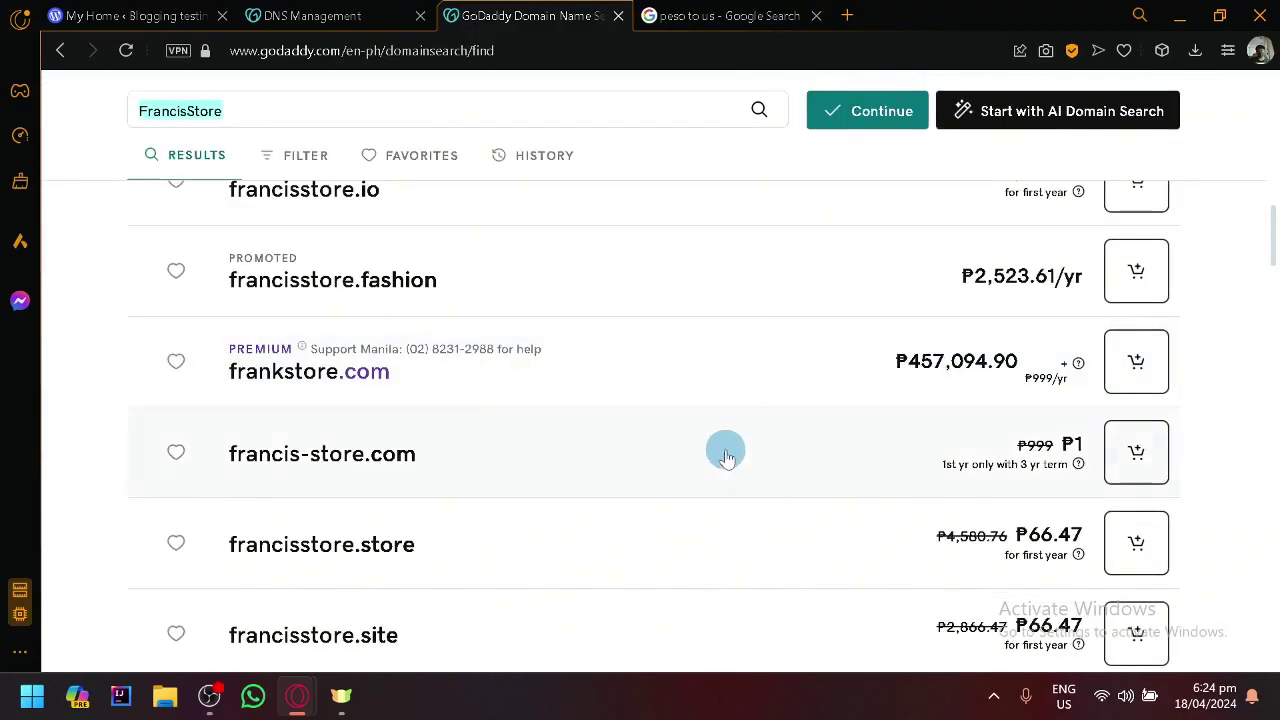
{"action": "scroll", "coordinate": [650, 455], "scroll_direction": "down", "scroll_amount": 1}
{"action": "scroll", "coordinate": [307, 409], "scroll_direction": "up", "scroll_amount": 4}
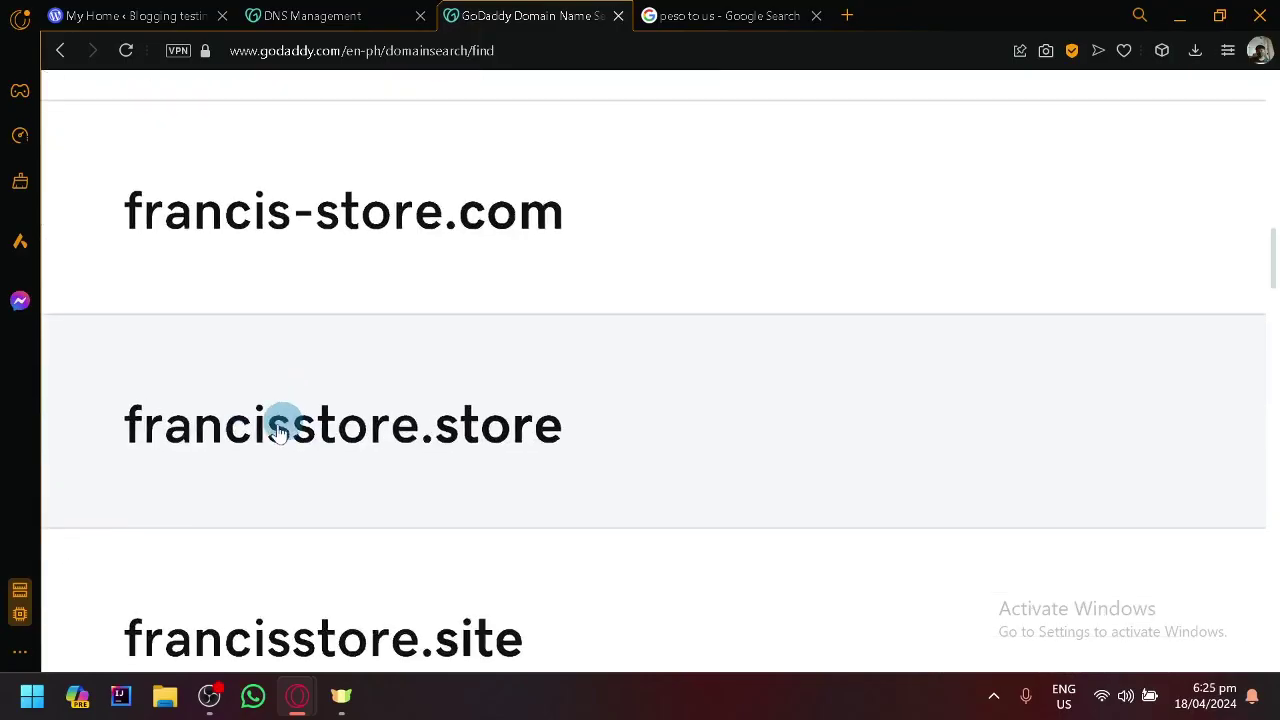
{"action": "scroll", "coordinate": [523, 423], "scroll_direction": "down", "scroll_amount": 3}
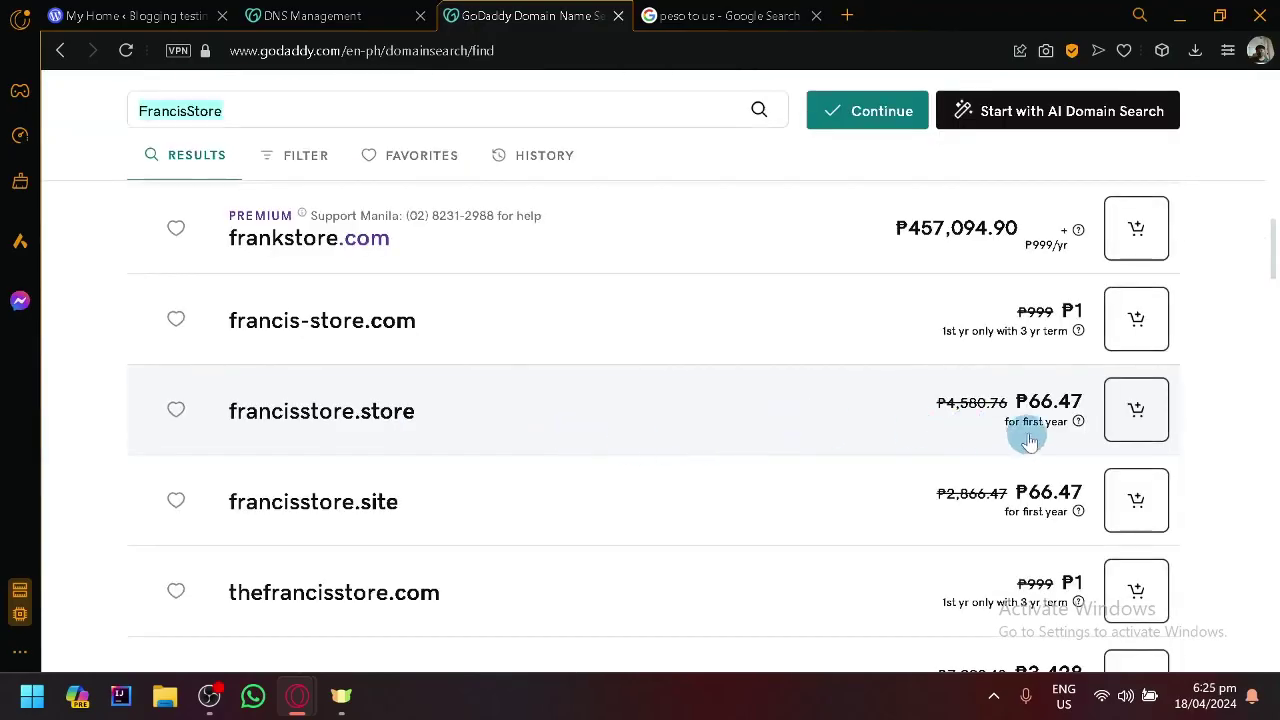
{"action": "scroll", "coordinate": [1063, 418], "scroll_direction": "up", "scroll_amount": 4}
{"action": "scroll", "coordinate": [1060, 428], "scroll_direction": "down", "scroll_amount": 3}
{"action": "scroll", "coordinate": [1060, 430], "scroll_direction": "down", "scroll_amount": 1}
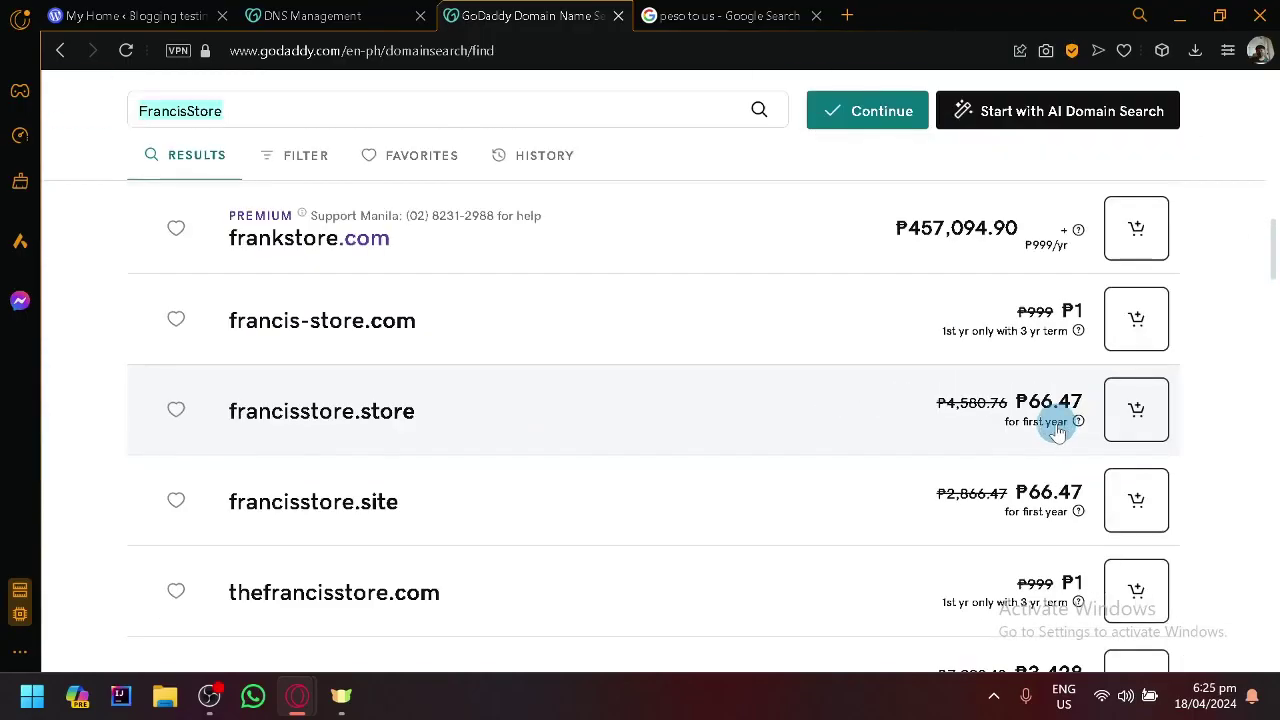
{"action": "scroll", "coordinate": [1055, 437], "scroll_direction": "up", "scroll_amount": 10}
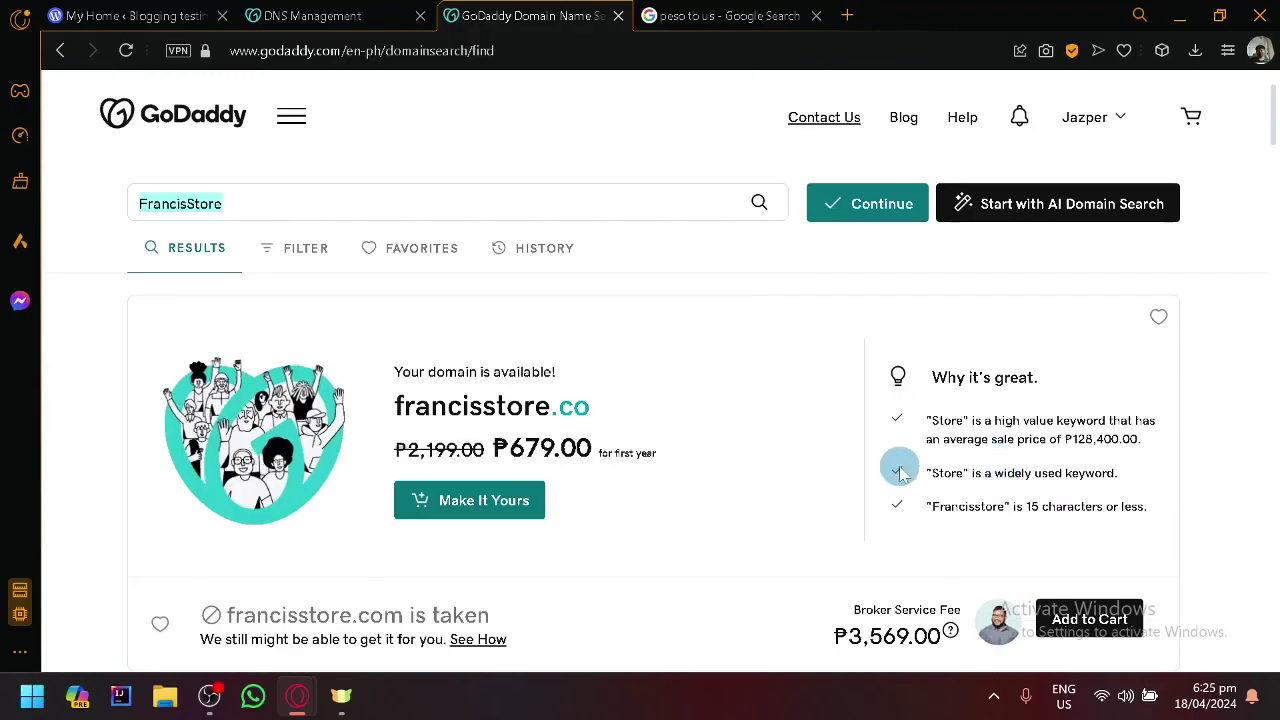